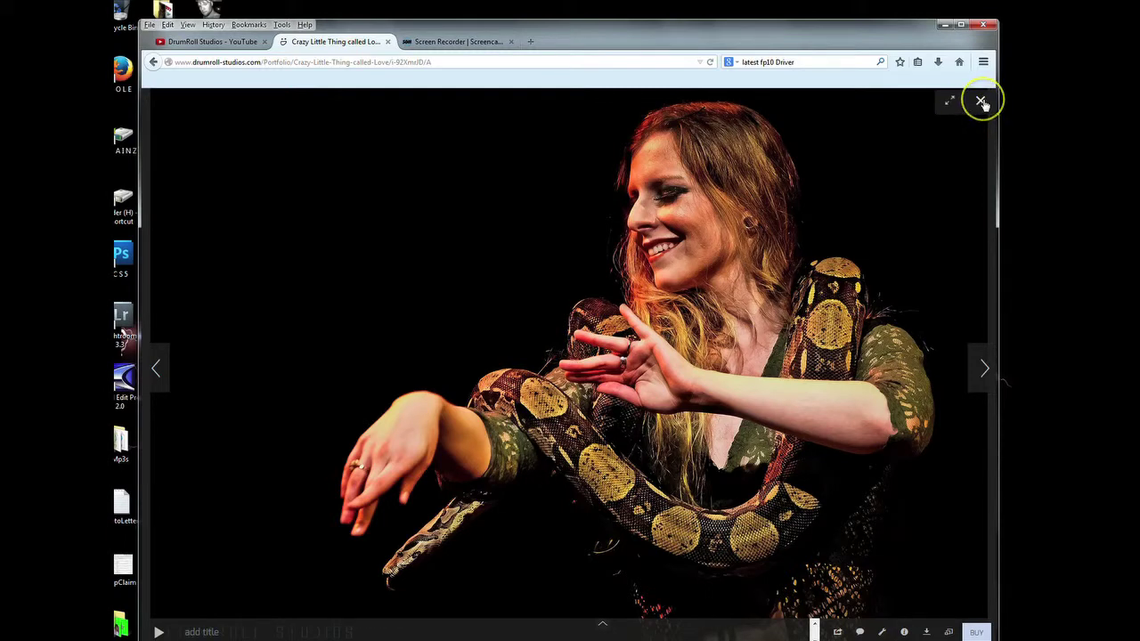
Switch to Photoshop and look over the open dancer photos 425A6368.psd, 425A6374.jpg and 425A6369.jpg
left_click(942, 25)
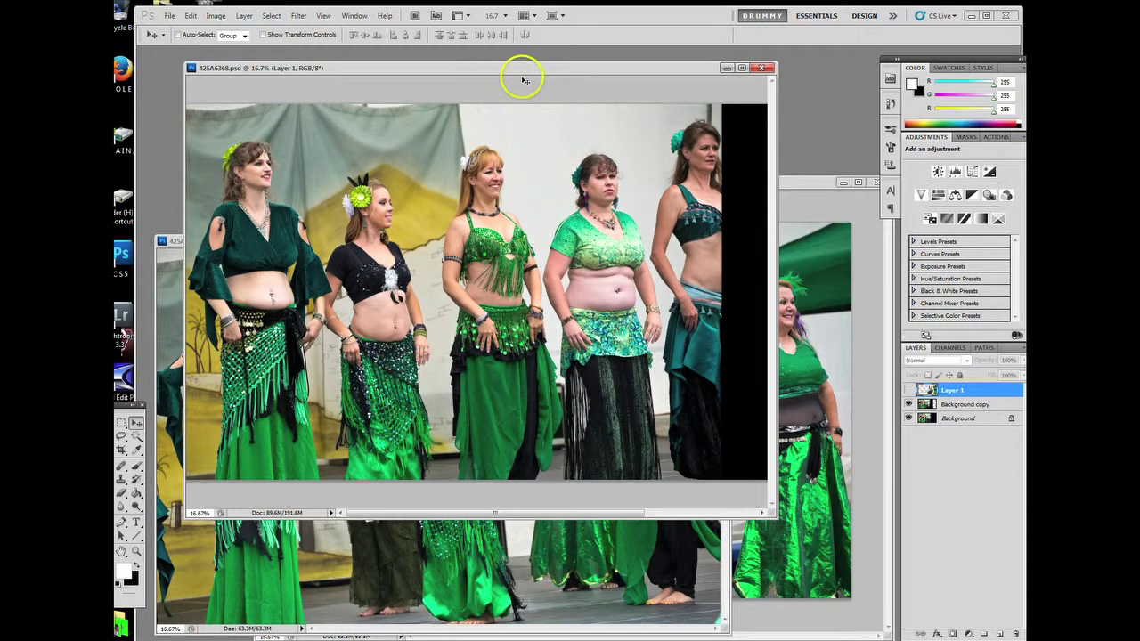
left_click_drag(522, 72, 528, 72)
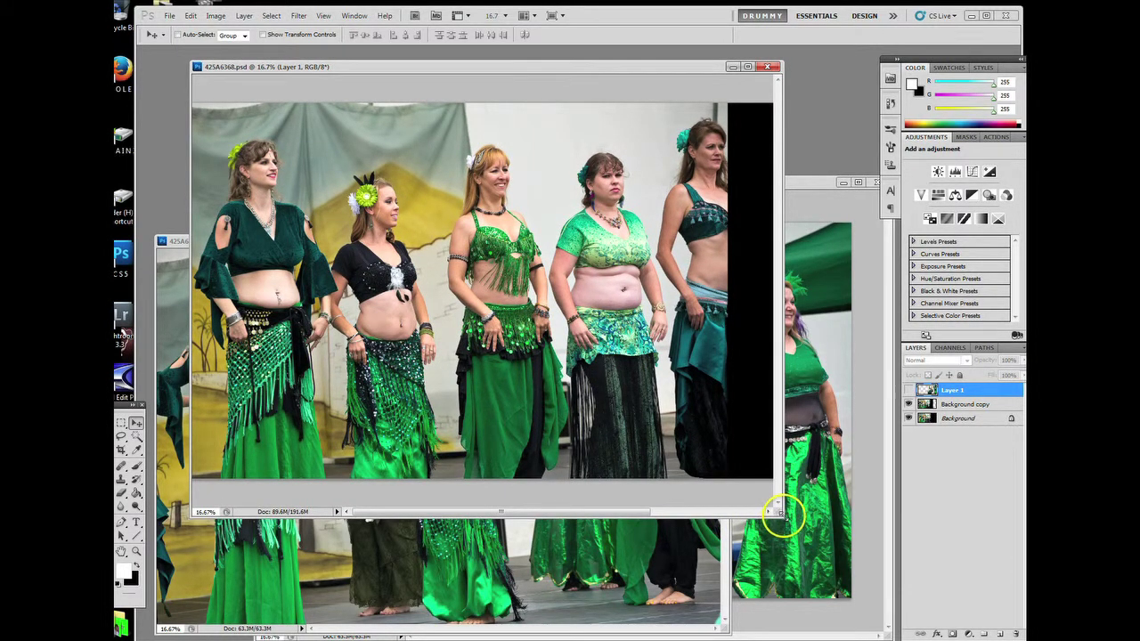
left_click_drag(780, 513, 789, 516)
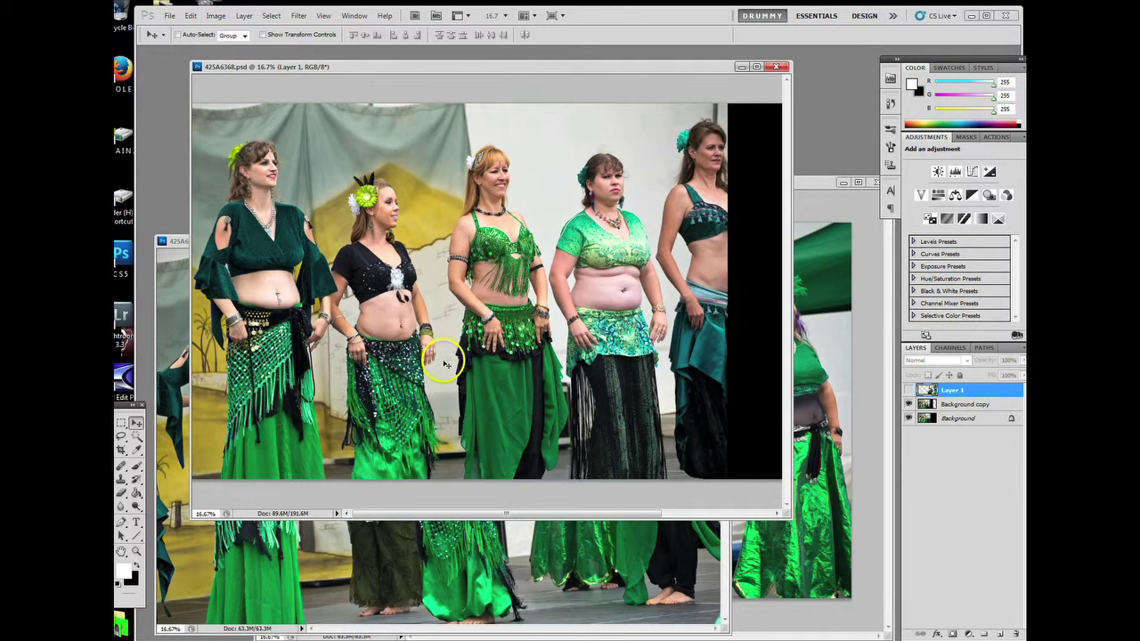
left_click(178, 246)
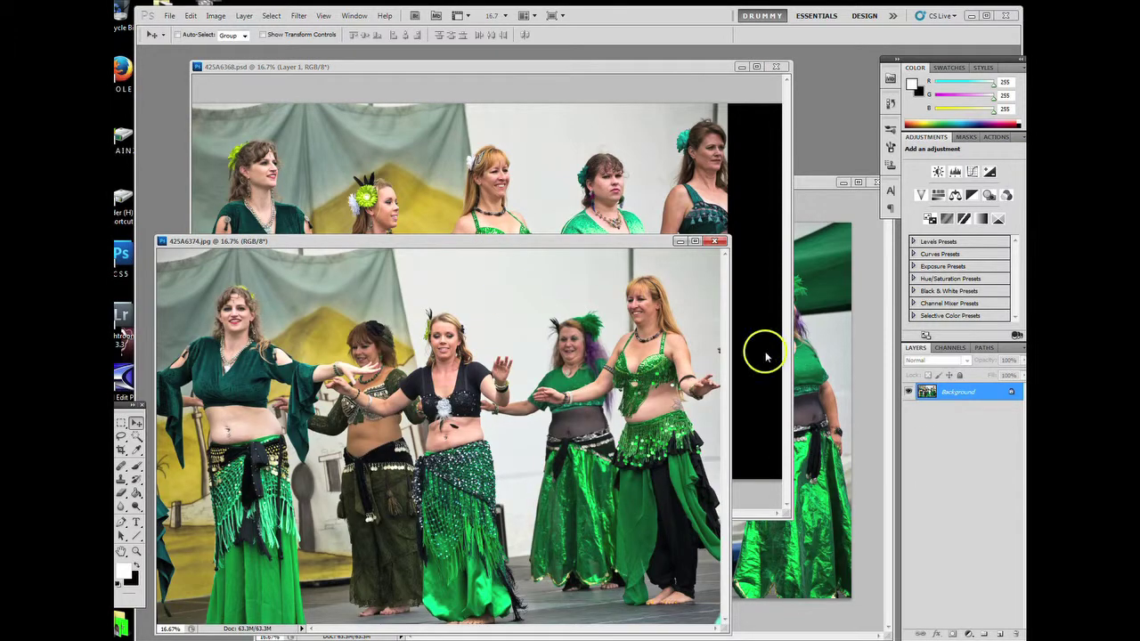
left_click(808, 182)
left_click_drag(534, 183, 516, 174)
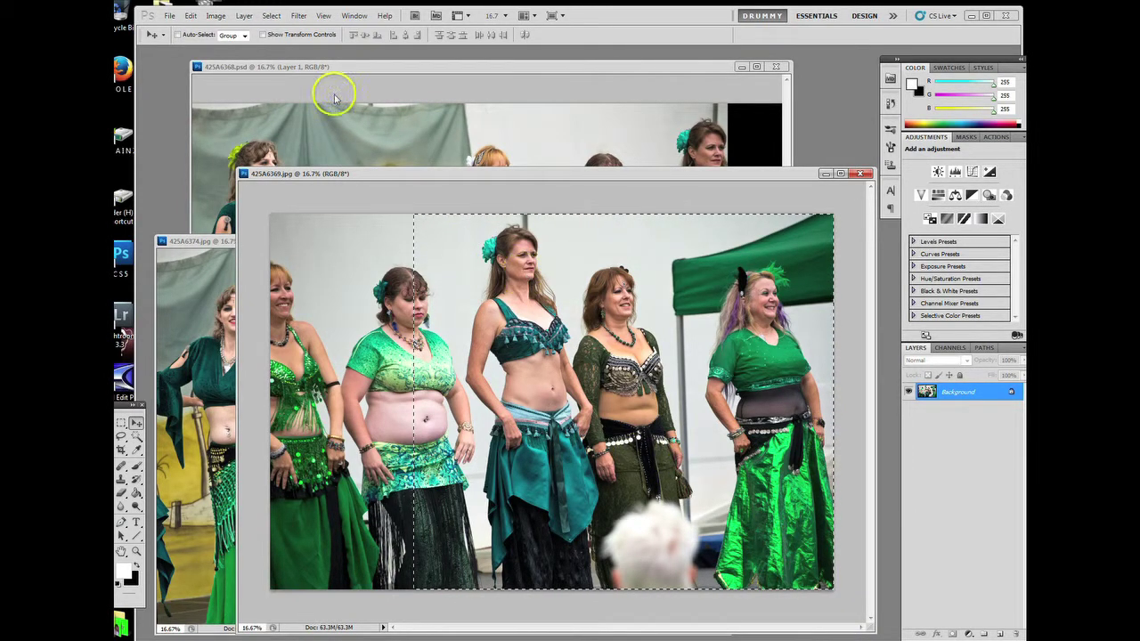
left_click(191, 16)
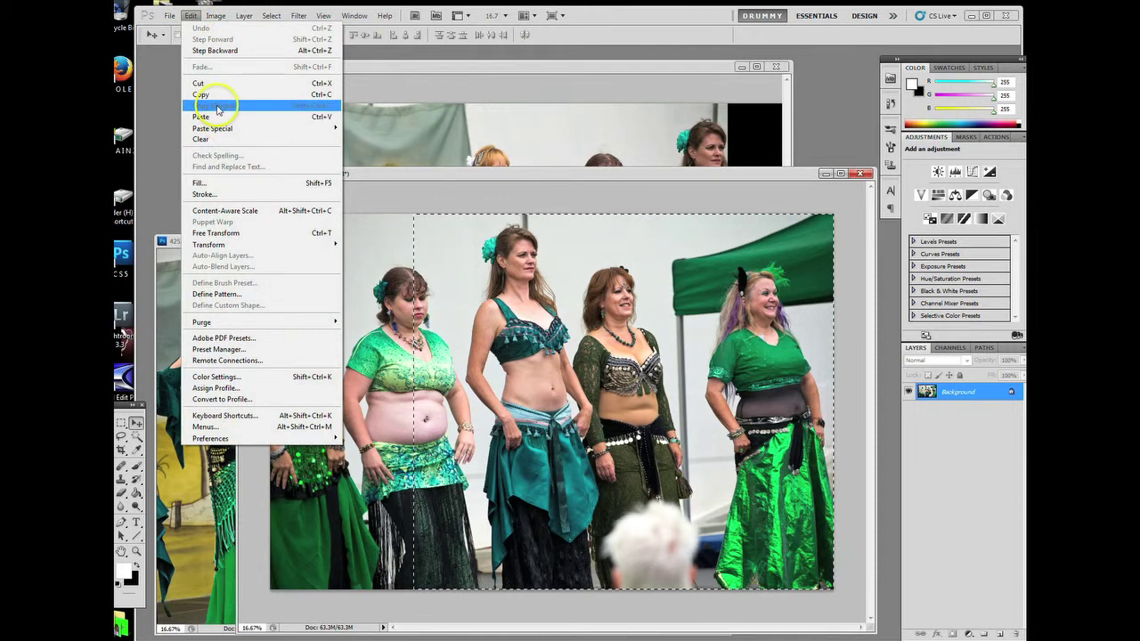
Bring 425A6368.psd to the front and make its Layer 1 visible
left_click(348, 64)
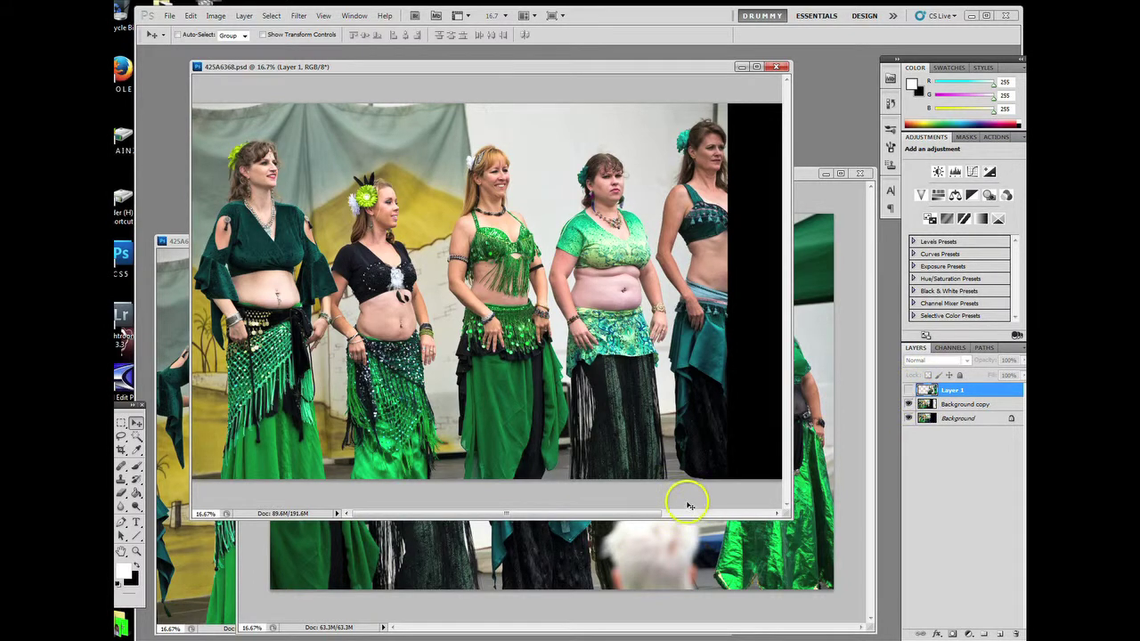
left_click_drag(649, 516, 662, 516)
mouse_move(737, 515)
left_mouse_down()
mouse_move(755, 522)
mouse_move(733, 517)
left_mouse_up()
key("ctrl+minus")
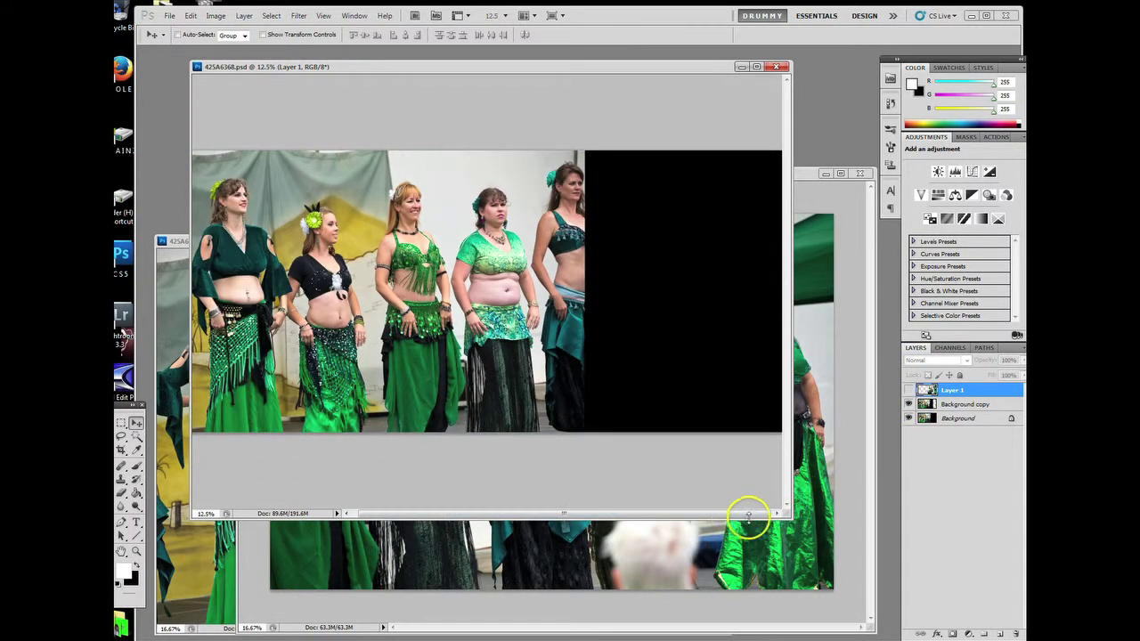
left_click_drag(791, 518, 841, 527)
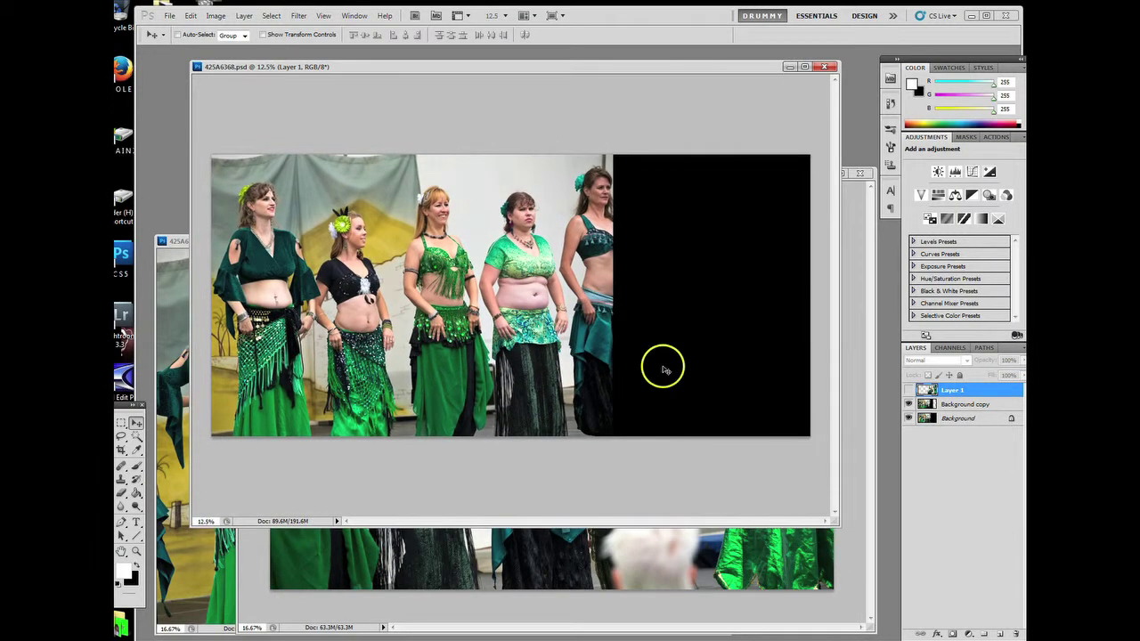
left_click_drag(415, 68, 398, 74)
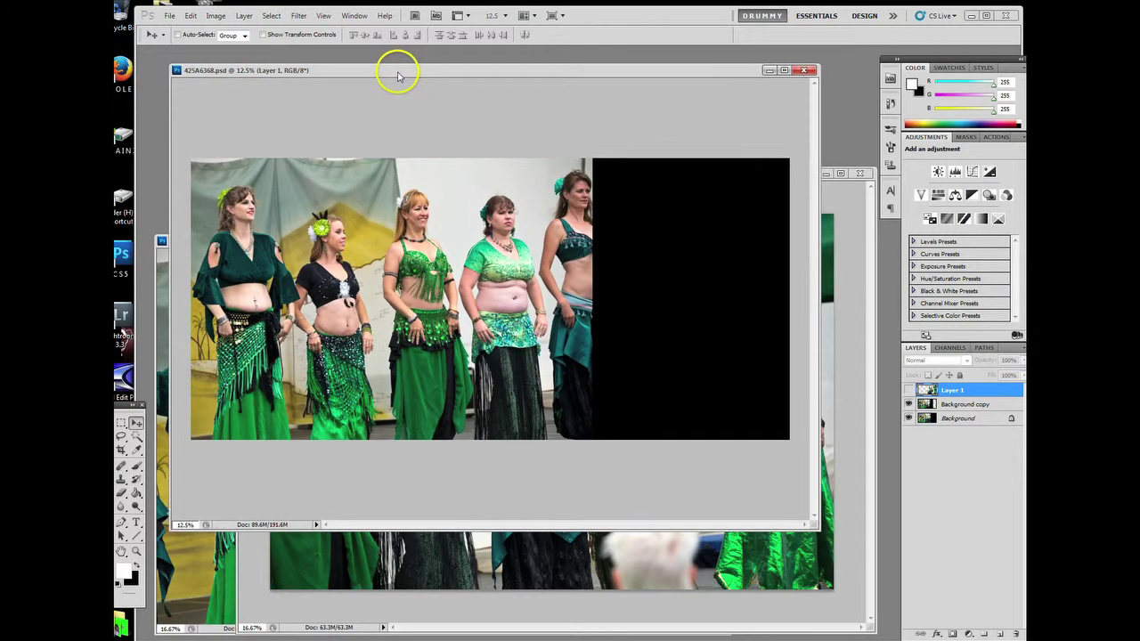
left_click(908, 391)
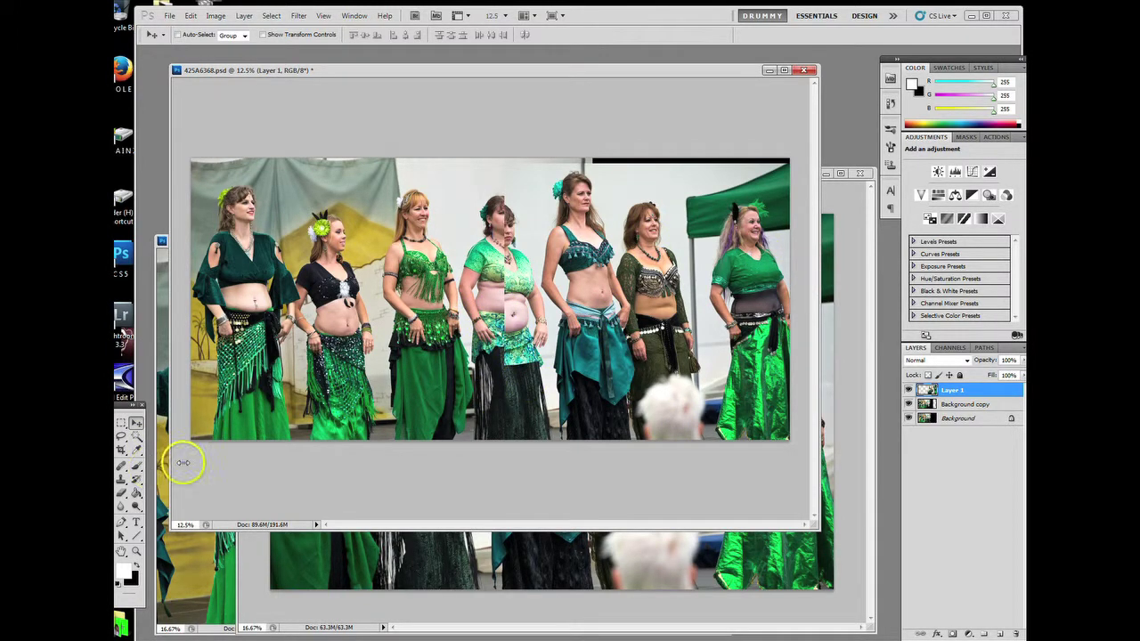
Set up the Eraser tool with 100% opacity, a 158 px brush size and 4% hardness
left_click(122, 495)
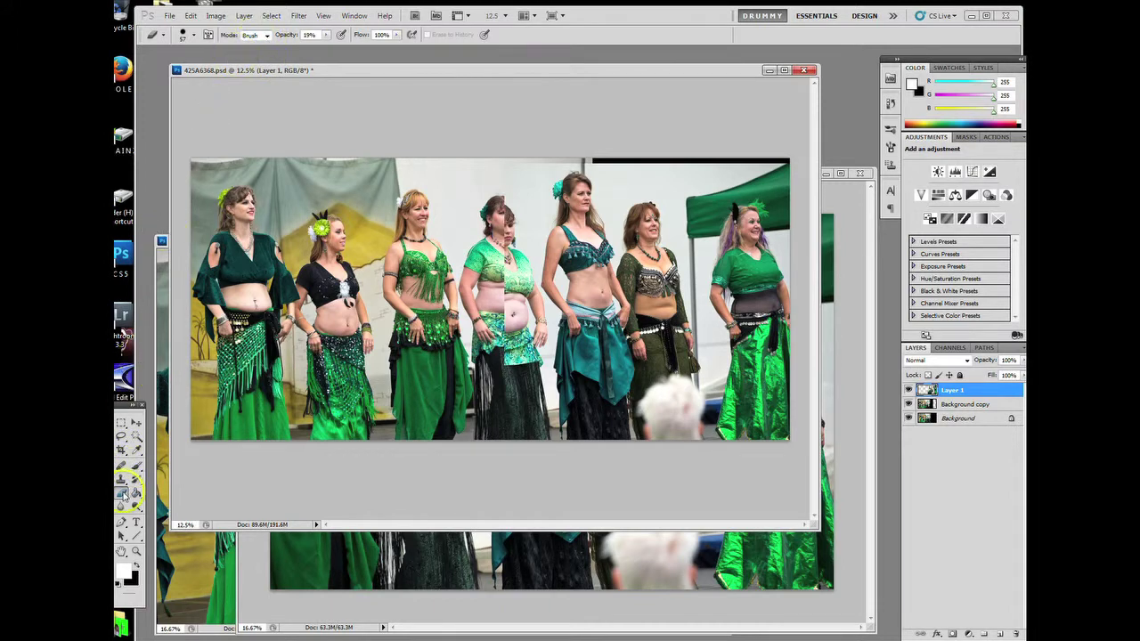
left_click(326, 34)
left_click_drag(326, 43, 393, 53)
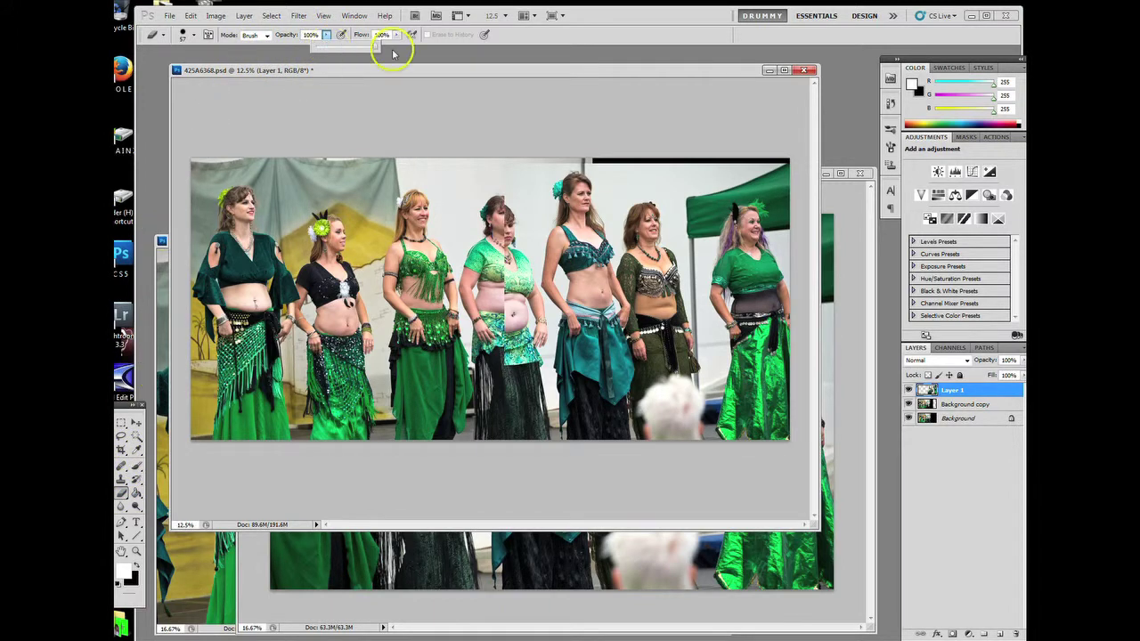
left_click(195, 35)
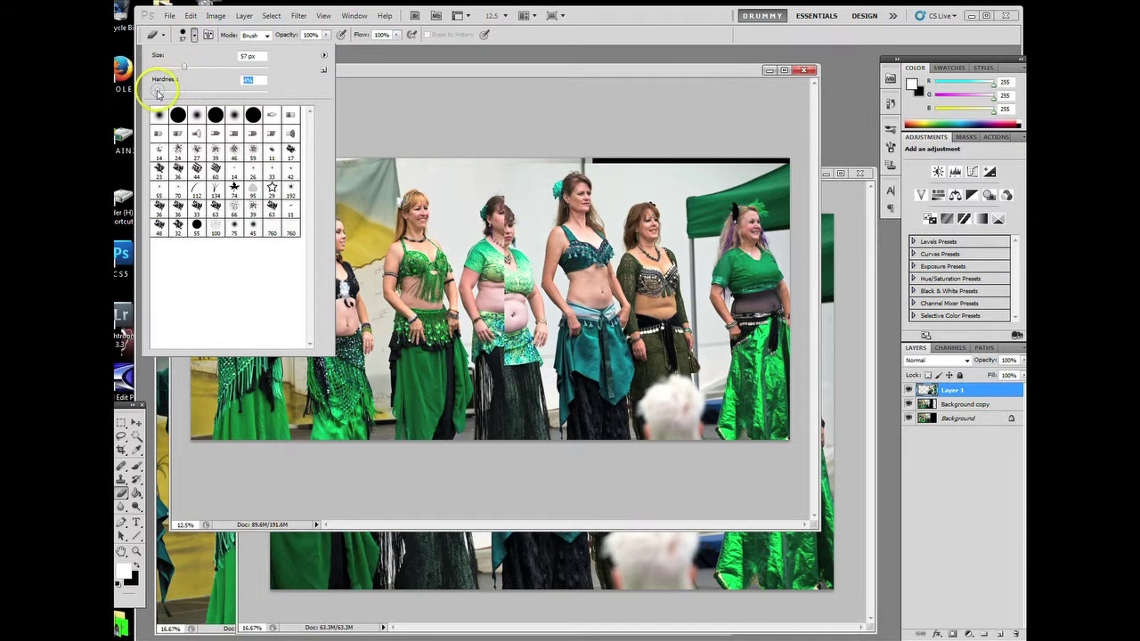
left_click_drag(185, 67, 210, 76)
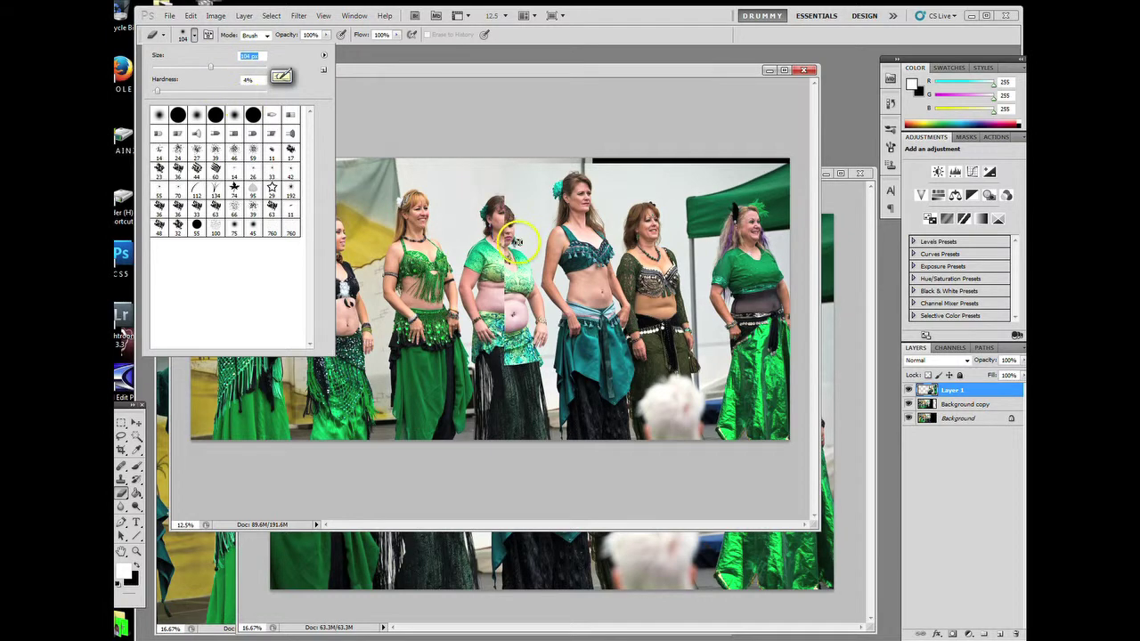
left_click(226, 66)
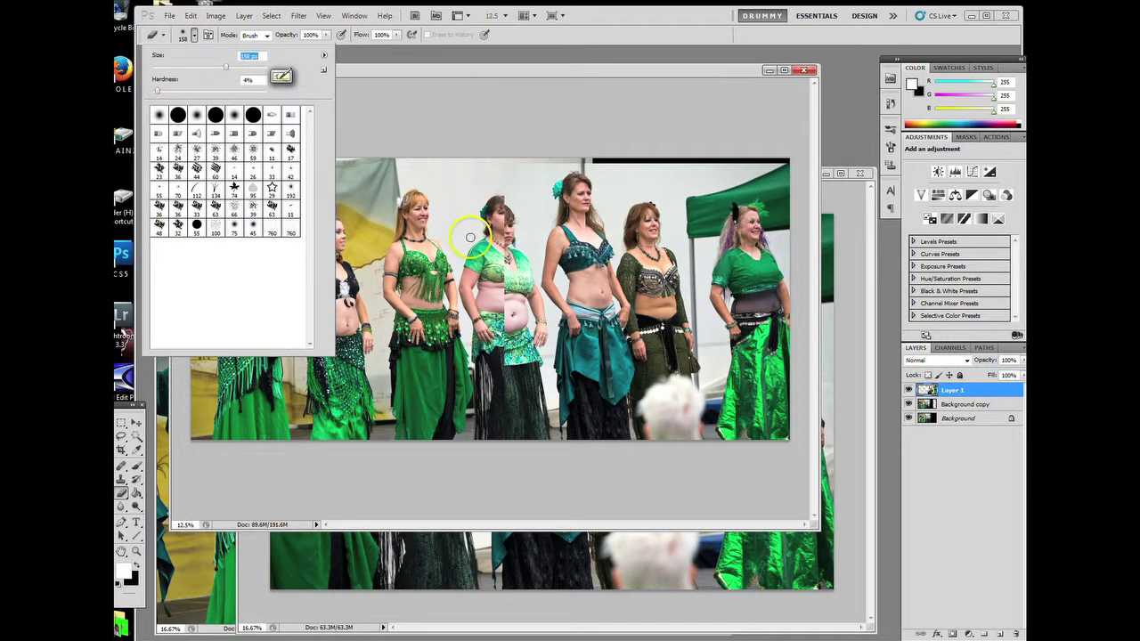
Erase Layer 1's seam over the fourth dancer from head to skirt, using a 39 px brush beside the fifth dancer's skirt
left_click(496, 192)
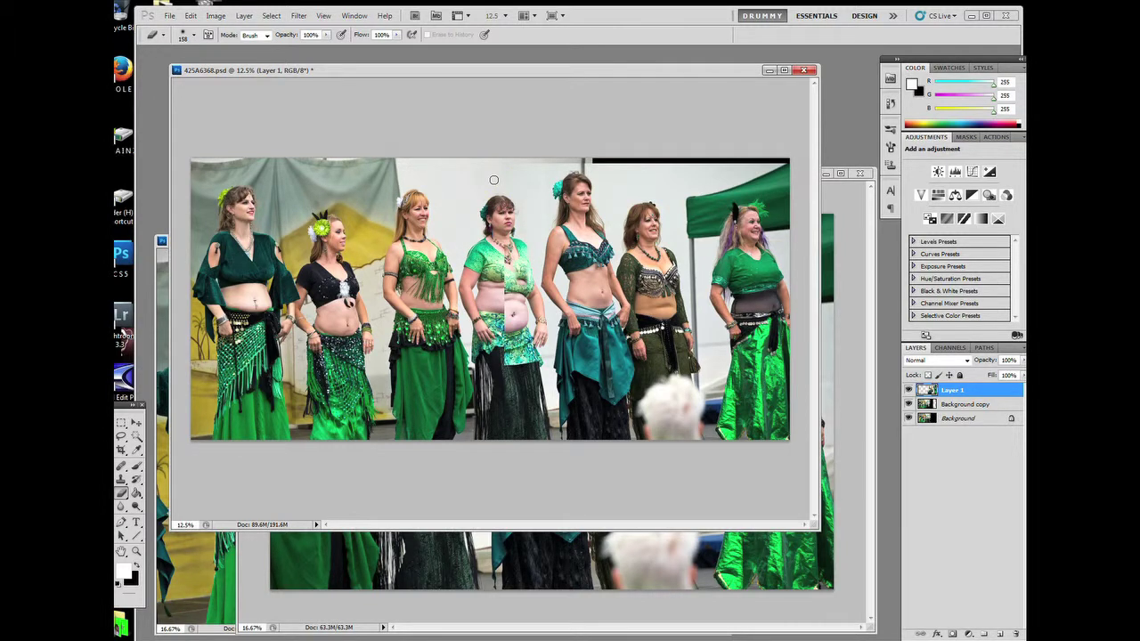
mouse_move(534, 311)
left_mouse_down()
mouse_move(543, 339)
mouse_move(512, 328)
mouse_move(526, 302)
mouse_move(507, 260)
mouse_move(507, 344)
left_mouse_up()
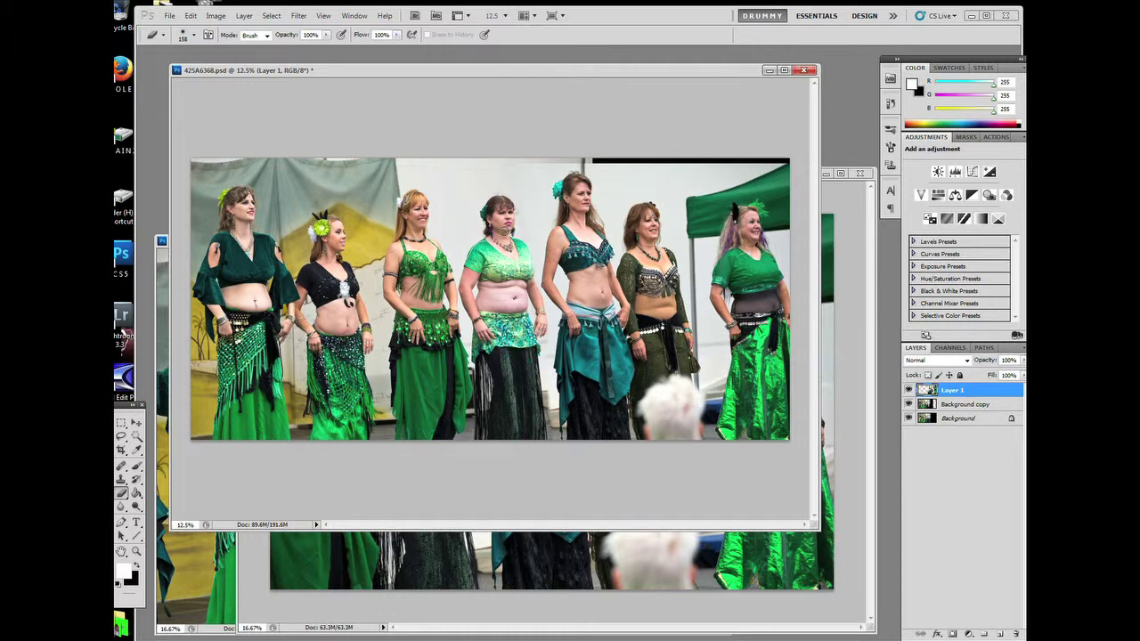
mouse_move(498, 413)
left_mouse_down()
mouse_move(526, 362)
mouse_move(535, 414)
mouse_move(547, 424)
mouse_move(544, 380)
mouse_move(551, 424)
mouse_move(554, 397)
mouse_move(557, 433)
mouse_move(569, 424)
mouse_move(570, 440)
mouse_move(545, 442)
mouse_move(539, 413)
left_mouse_up()
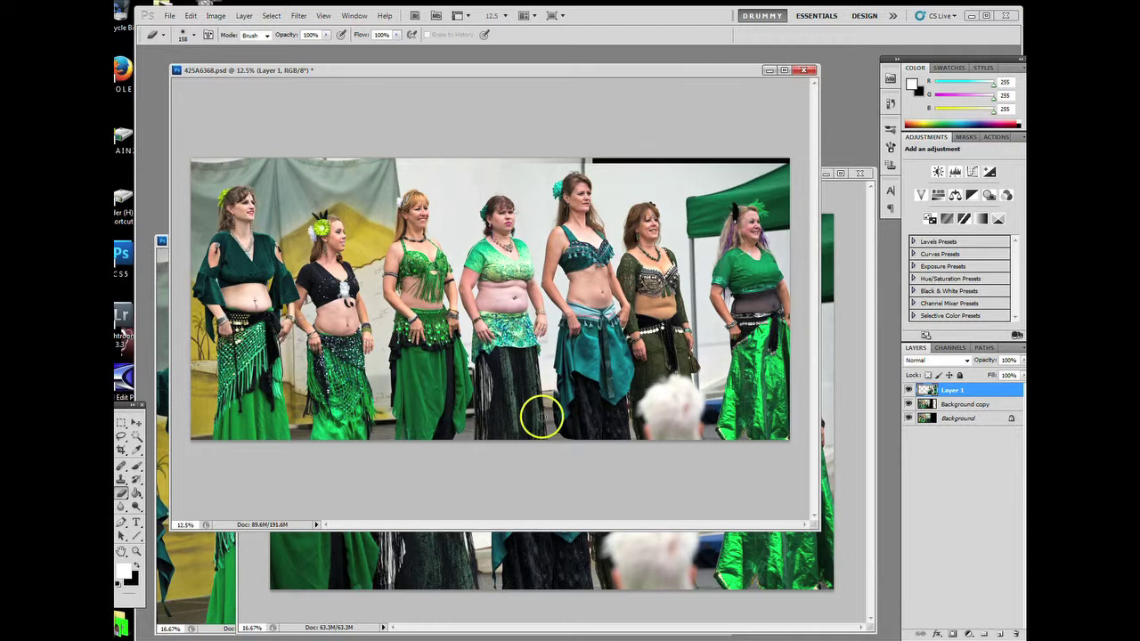
left_click(195, 34)
left_click(559, 401)
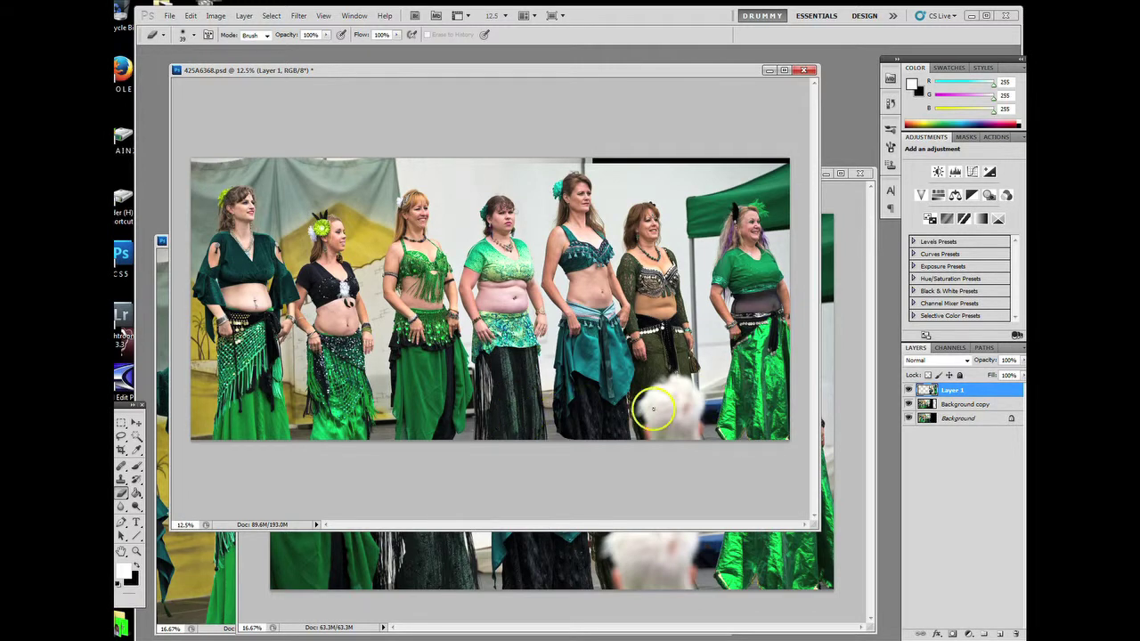
Examine up close the spectator's white-haired head covering the lower skirt of the dancer in olive green
left_click_drag(484, 69, 438, 64)
left_click_drag(762, 525, 828, 576)
key("ctrl+plus")
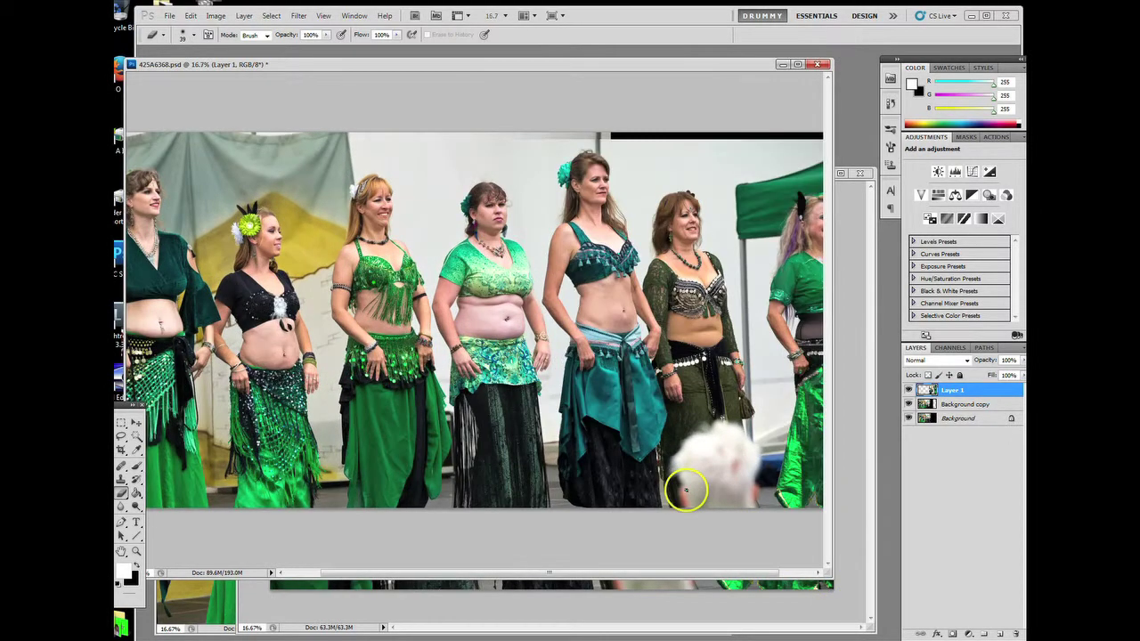
left_click_drag(687, 572, 800, 585)
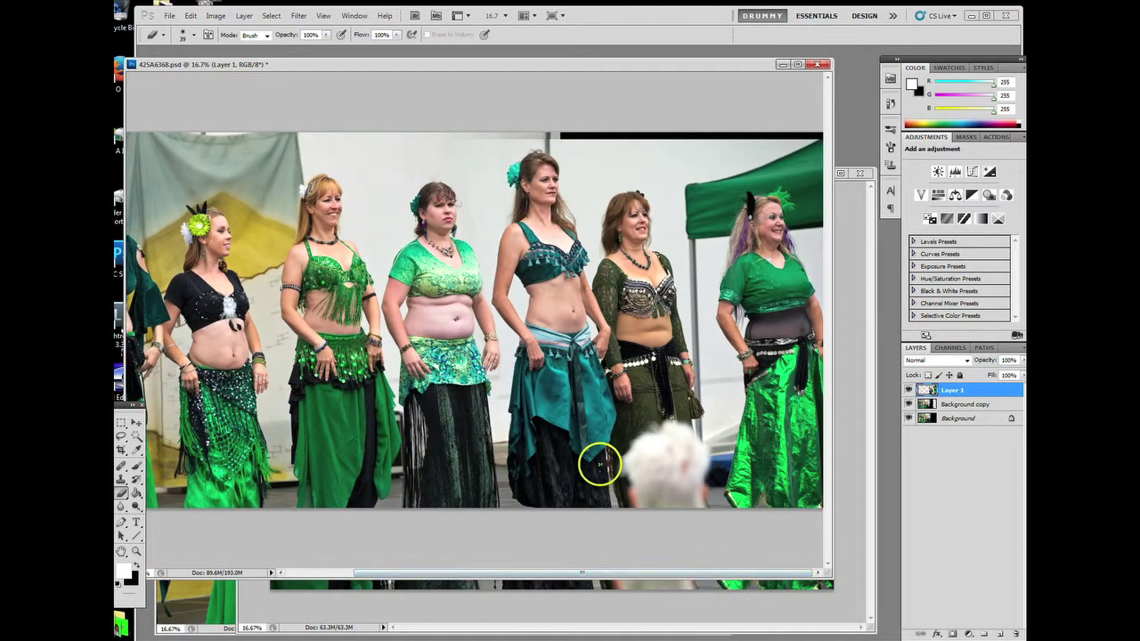
key("ctrl+plus")
key("ctrl+plus")
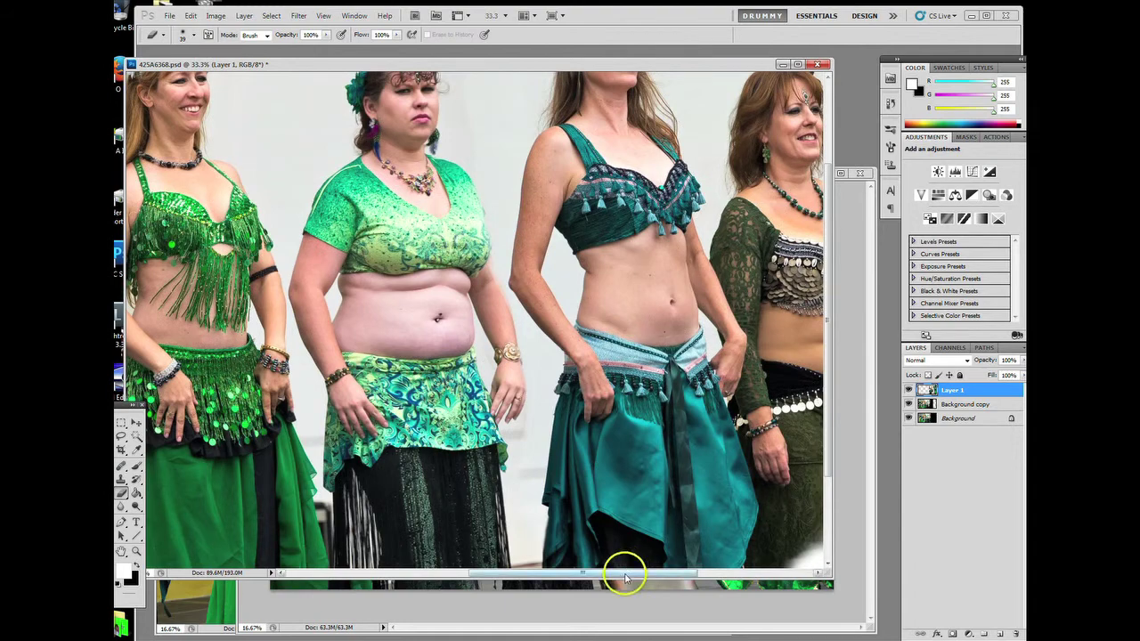
left_click_drag(620, 572, 781, 601)
left_click_drag(826, 453, 827, 545)
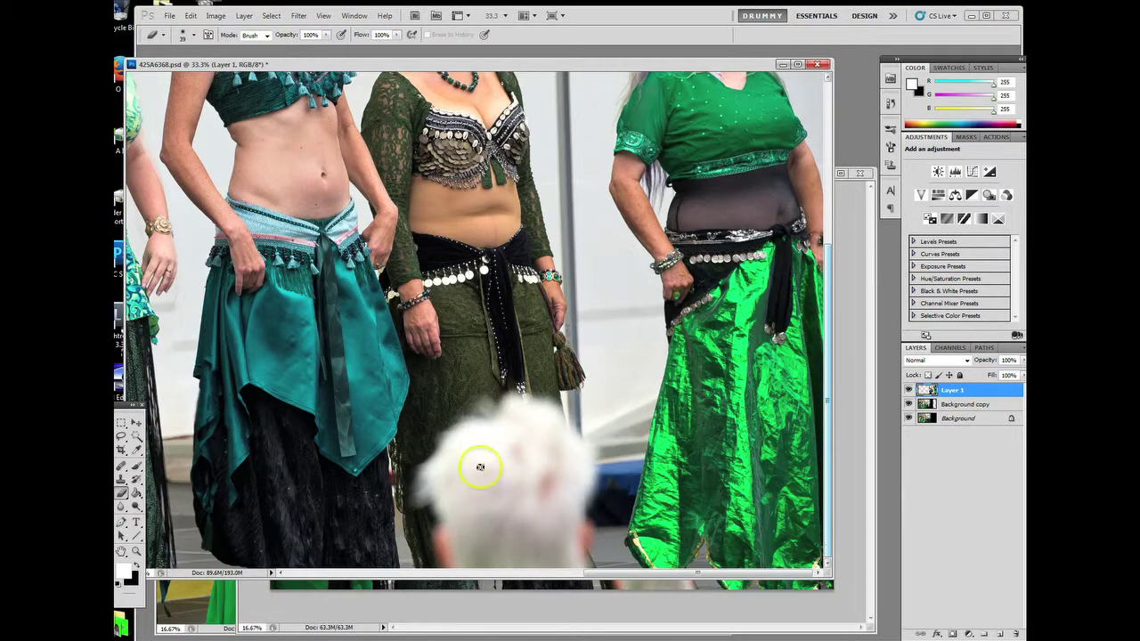
Lasso the olive dancer's skirt and hip scarf in 425A6374.jpg and copy the selection
left_click(210, 632)
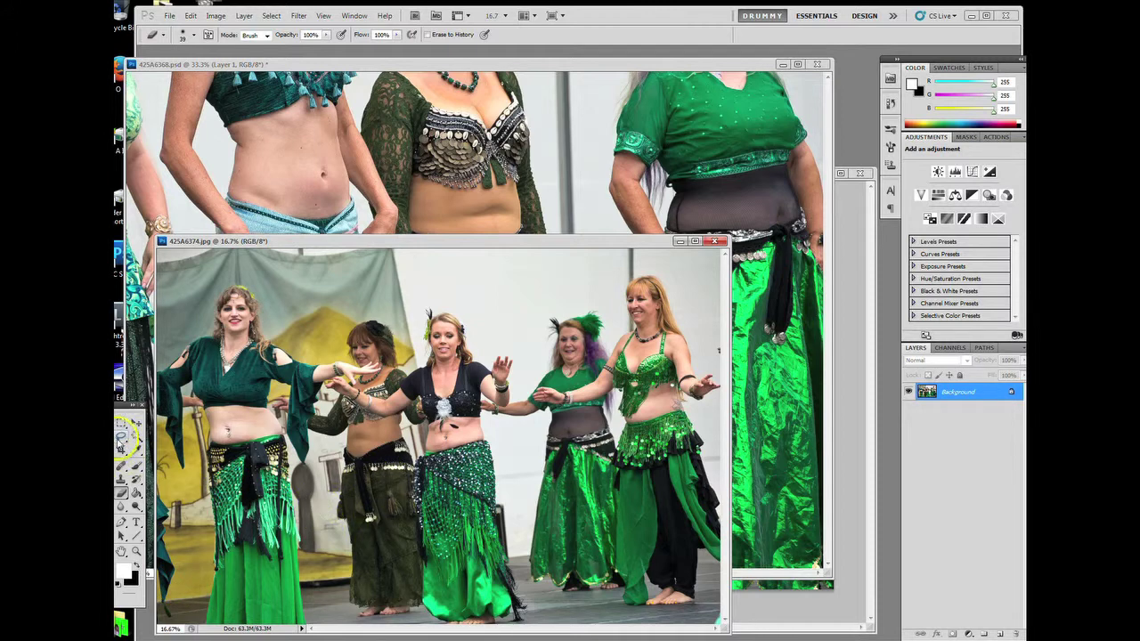
left_click(122, 436)
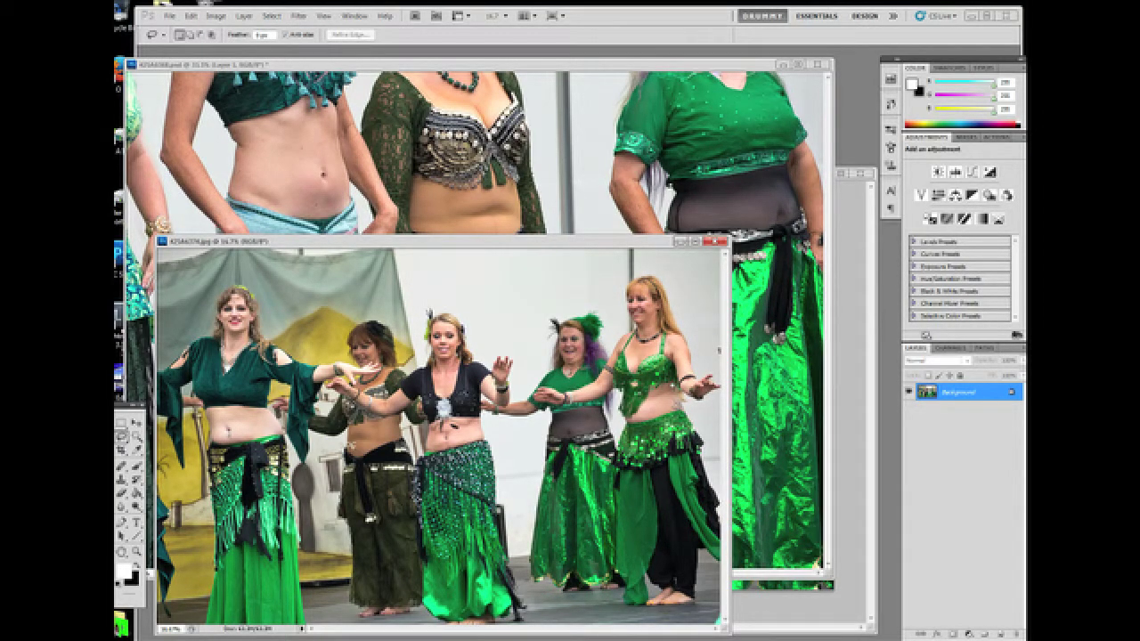
mouse_move(384, 609)
left_mouse_down()
mouse_move(423, 596)
mouse_move(416, 469)
mouse_move(400, 436)
mouse_move(357, 458)
mouse_move(342, 455)
mouse_move(331, 418)
left_mouse_up()
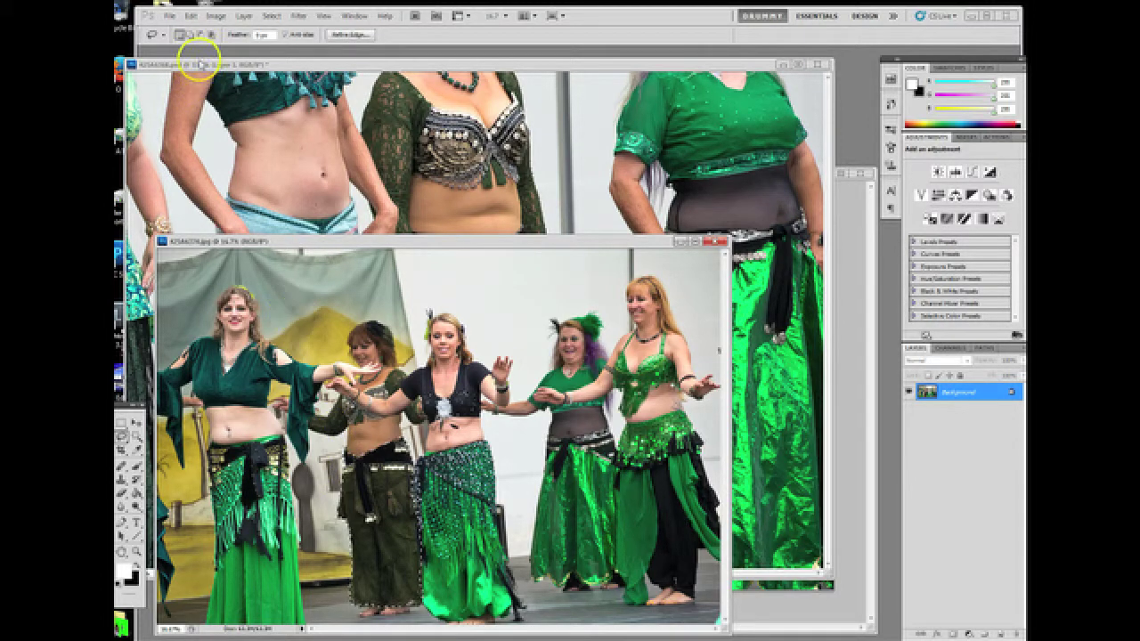
left_click(191, 16)
left_click(212, 93)
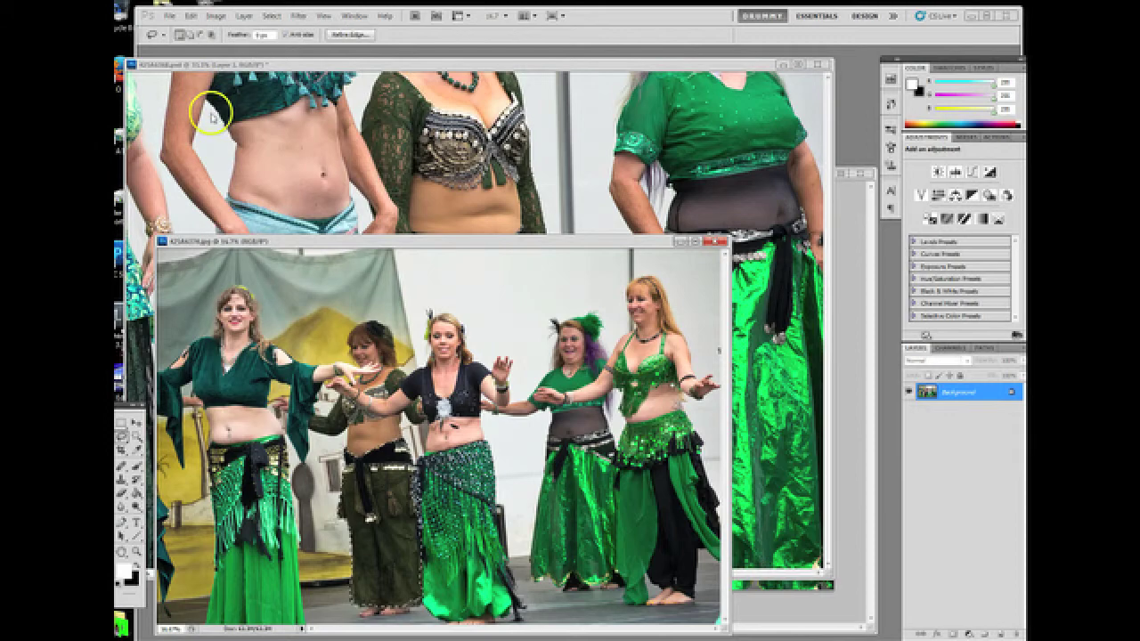
Paste the copied skirt into 425A6368.psd as a new layer and flip it horizontally
left_click(326, 66)
left_click(190, 16)
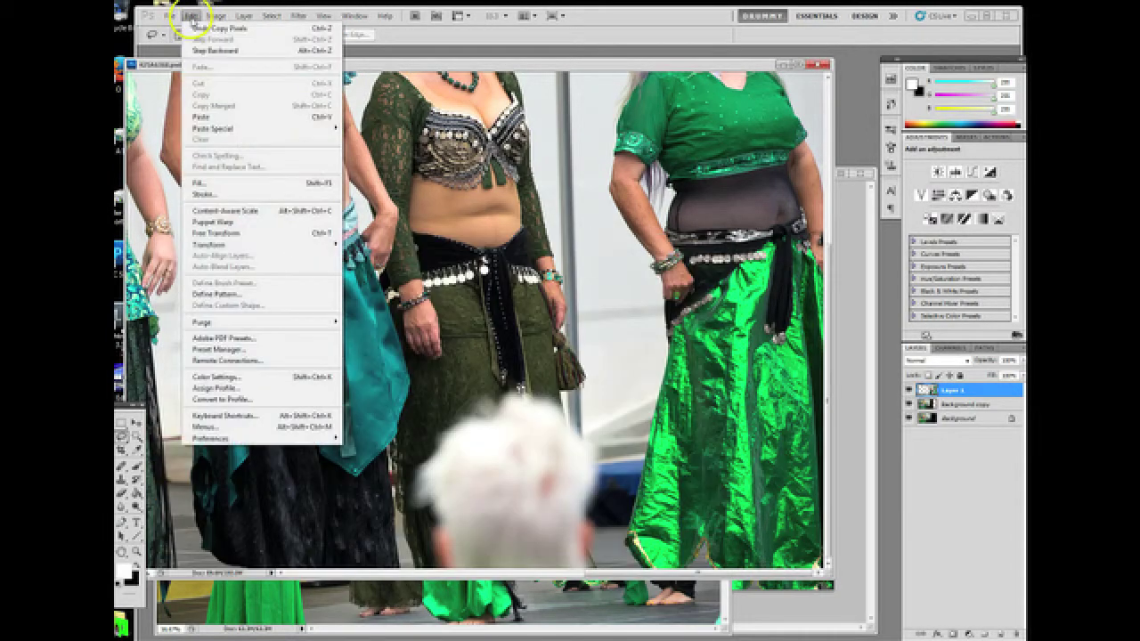
left_click(228, 119)
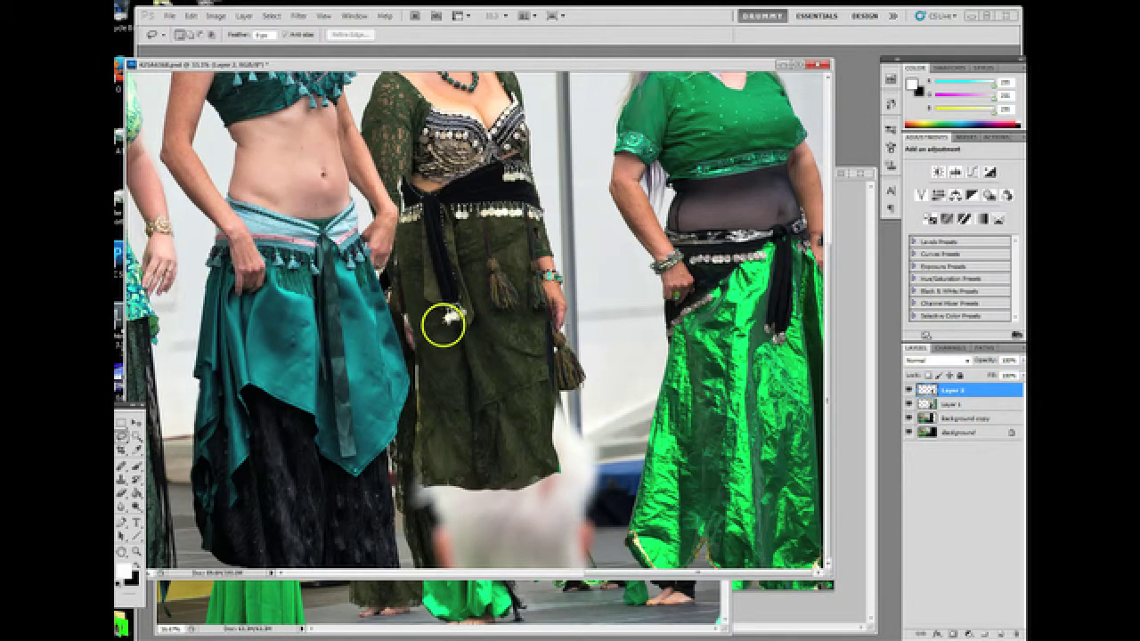
left_click(194, 17)
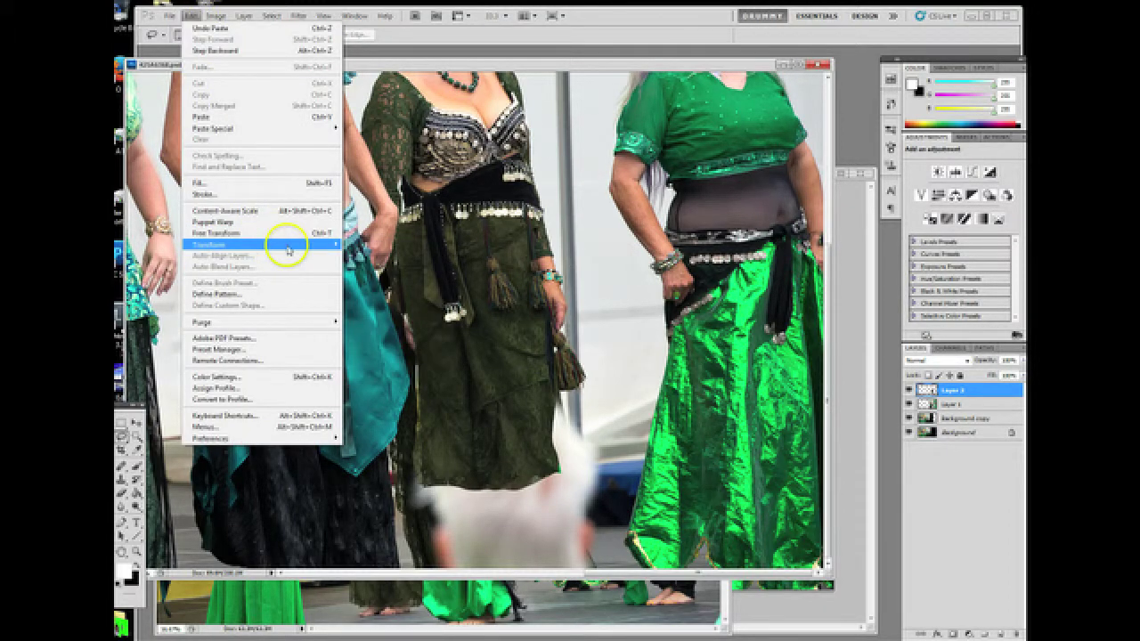
mouse_move(315, 245)
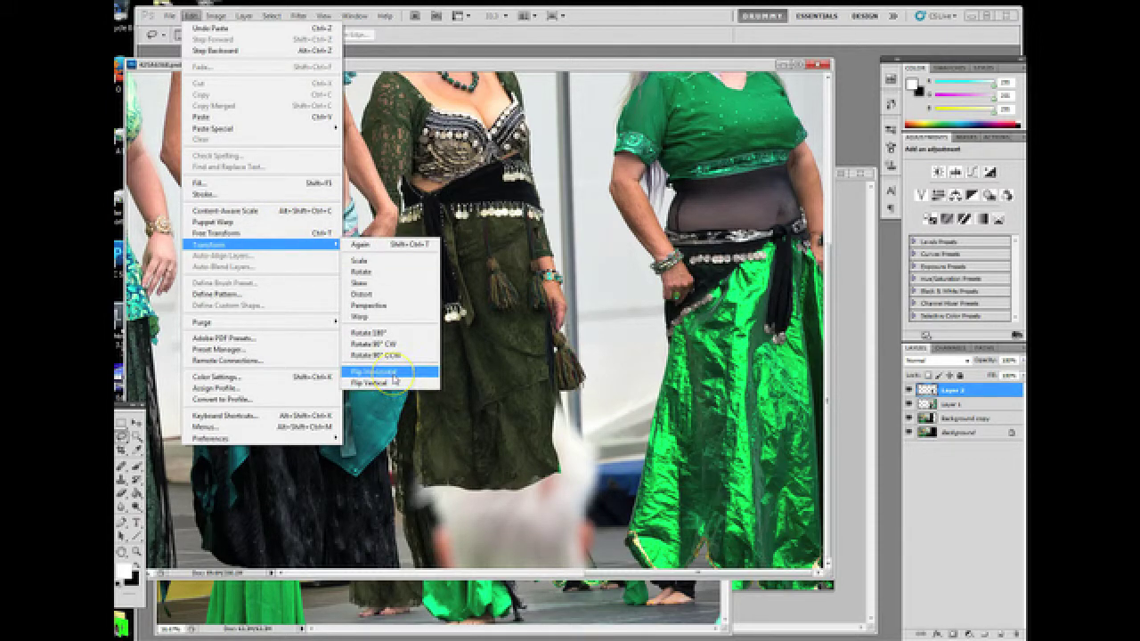
left_click(393, 373)
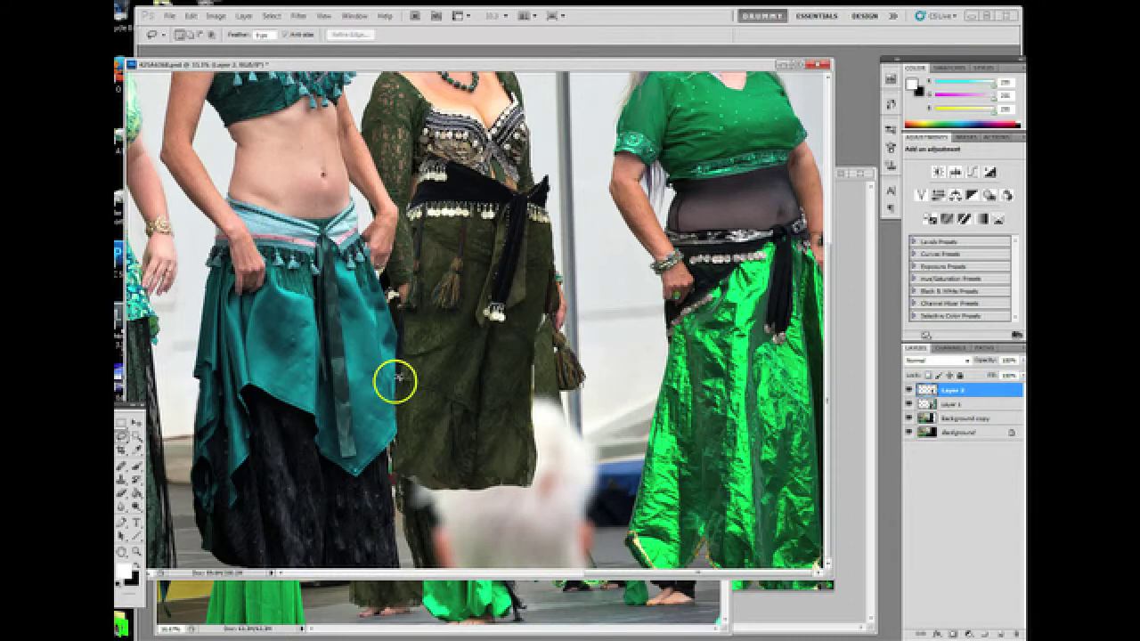
Enlarge, rotate and reposition the pasted skirt on Layer 2 over the spectator's head, apply the transform, and compare with the layer hidden
left_click(190, 15)
left_click(250, 223)
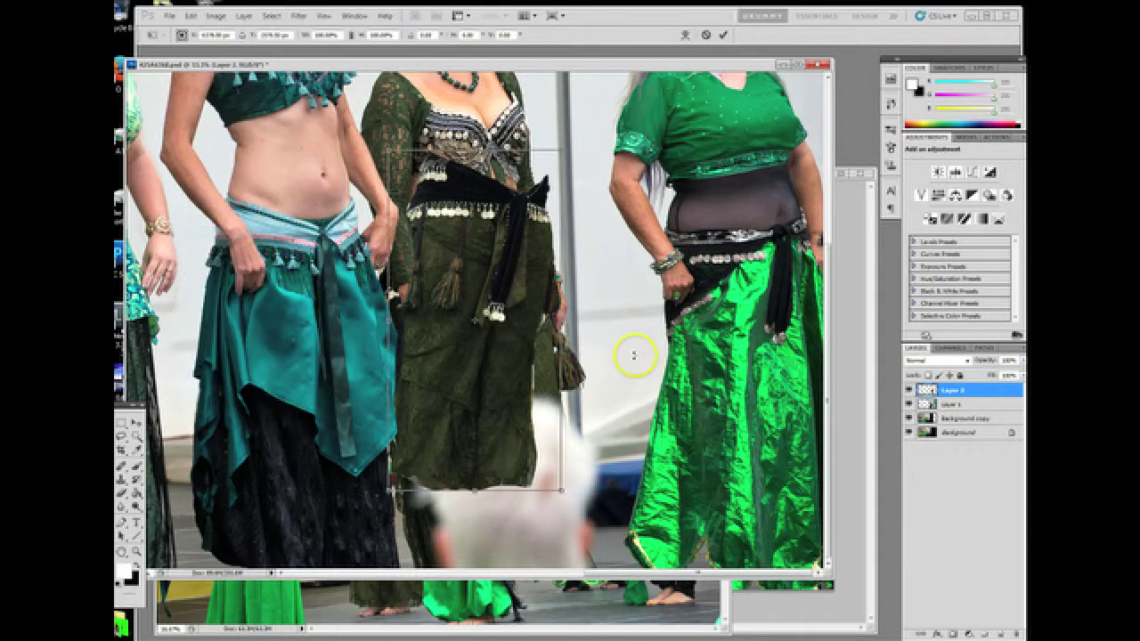
left_click_drag(563, 488, 649, 495)
left_click_drag(504, 370, 510, 444)
left_click_drag(630, 489, 633, 479)
mouse_move(567, 213)
left_mouse_down()
mouse_move(567, 204)
mouse_move(524, 313)
mouse_move(561, 226)
left_mouse_up()
left_click_drag(544, 326, 537, 291)
mouse_move(547, 422)
left_mouse_down()
mouse_move(539, 427)
mouse_move(590, 395)
mouse_move(532, 421)
left_mouse_up()
left_click_drag(587, 393, 596, 390)
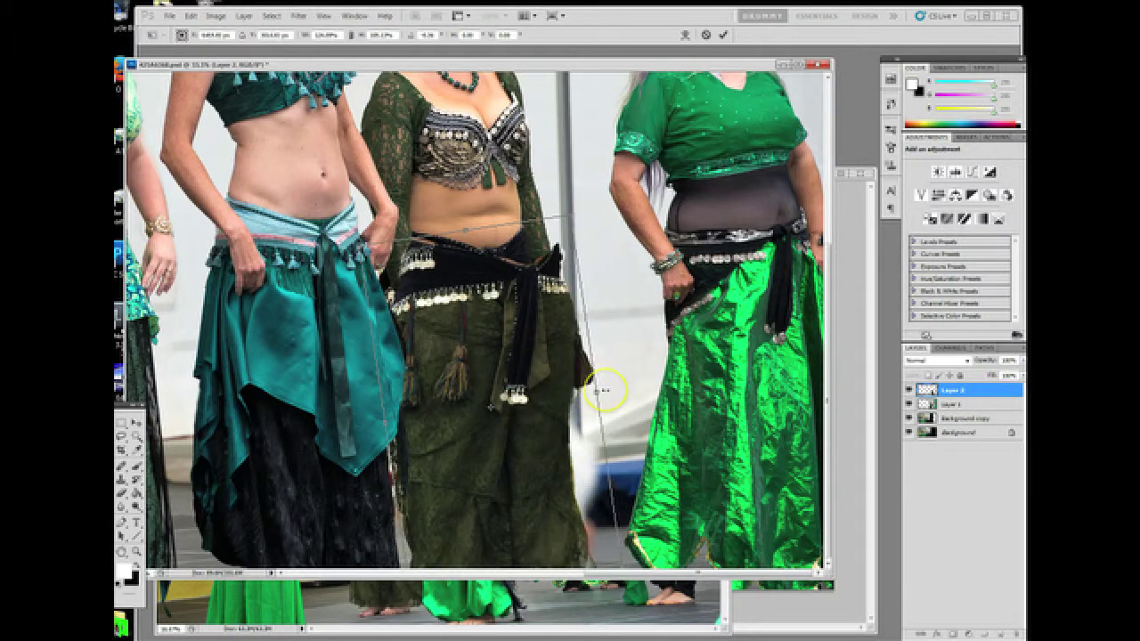
left_click(135, 424)
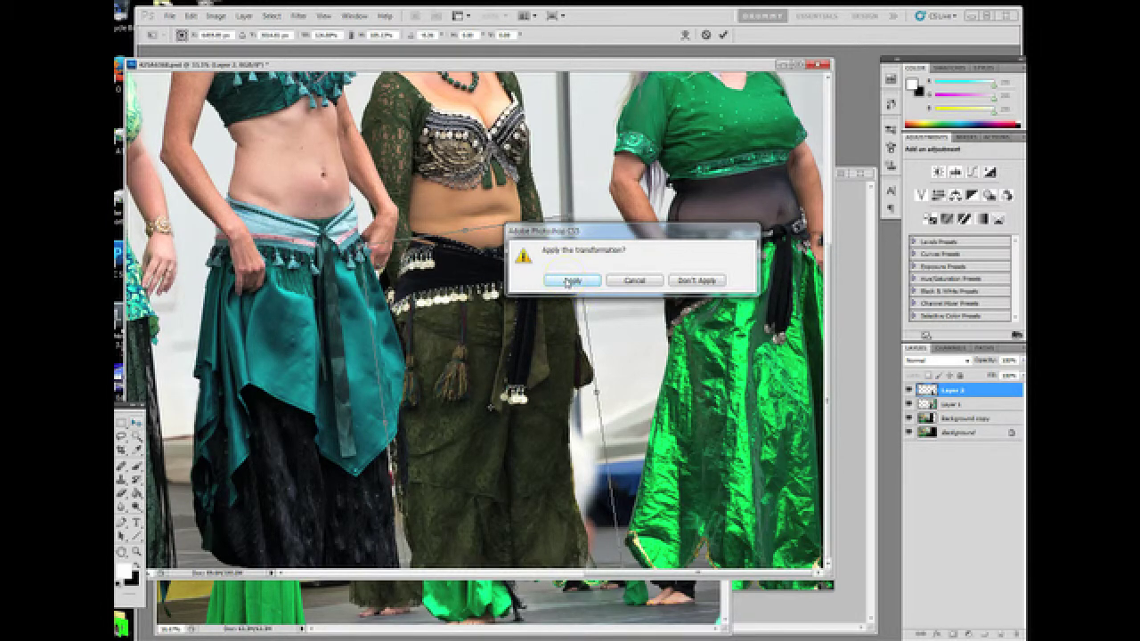
left_click(570, 281)
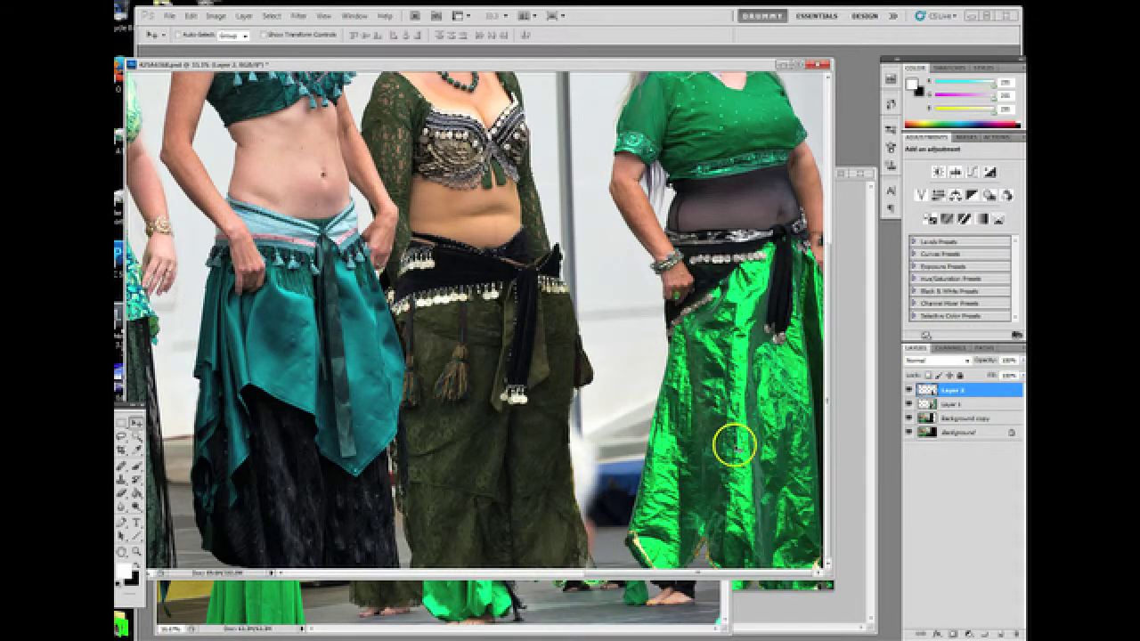
left_click(908, 391)
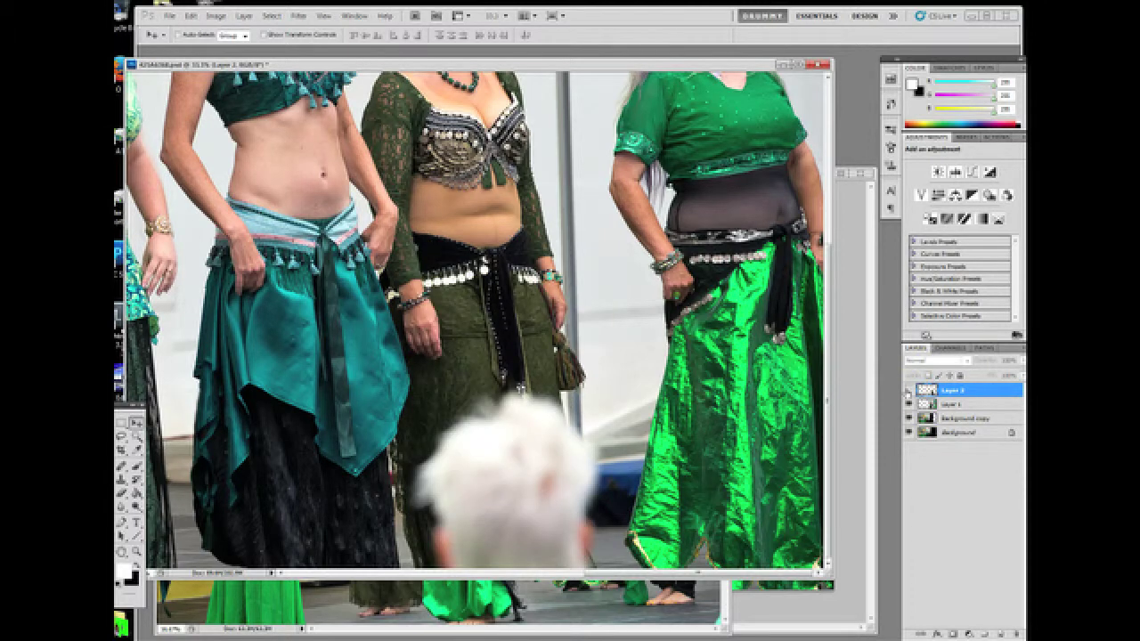
left_click(907, 390)
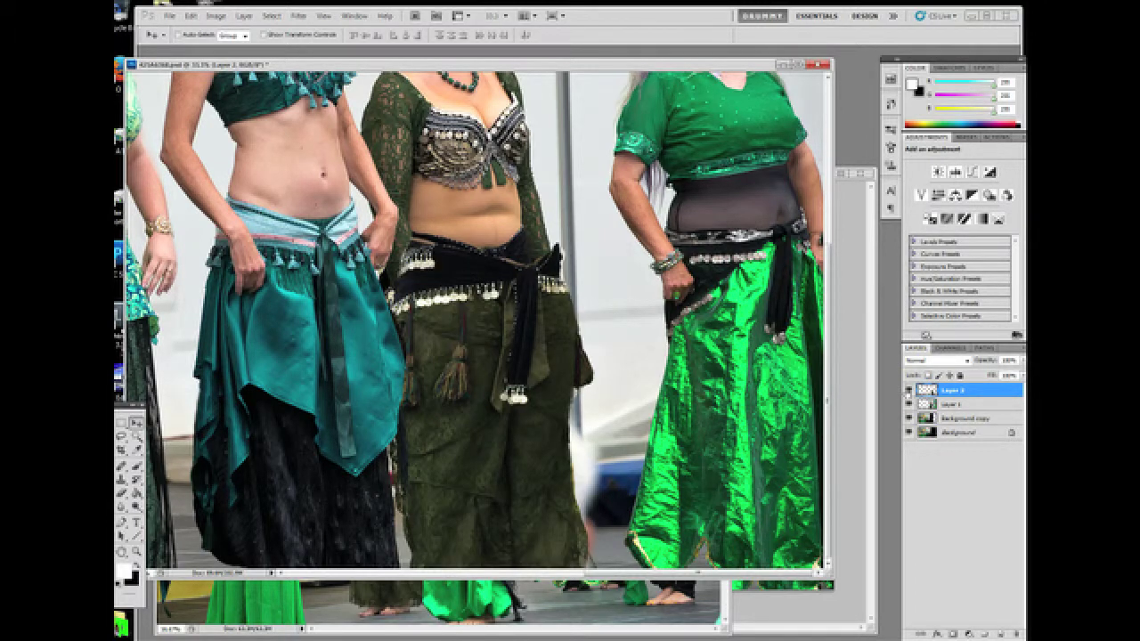
Make Layer 2 semi-transparent and free-transform it with a slight counterclockwise rotation and nudge to align with the dancer's belt underneath
left_click(190, 18)
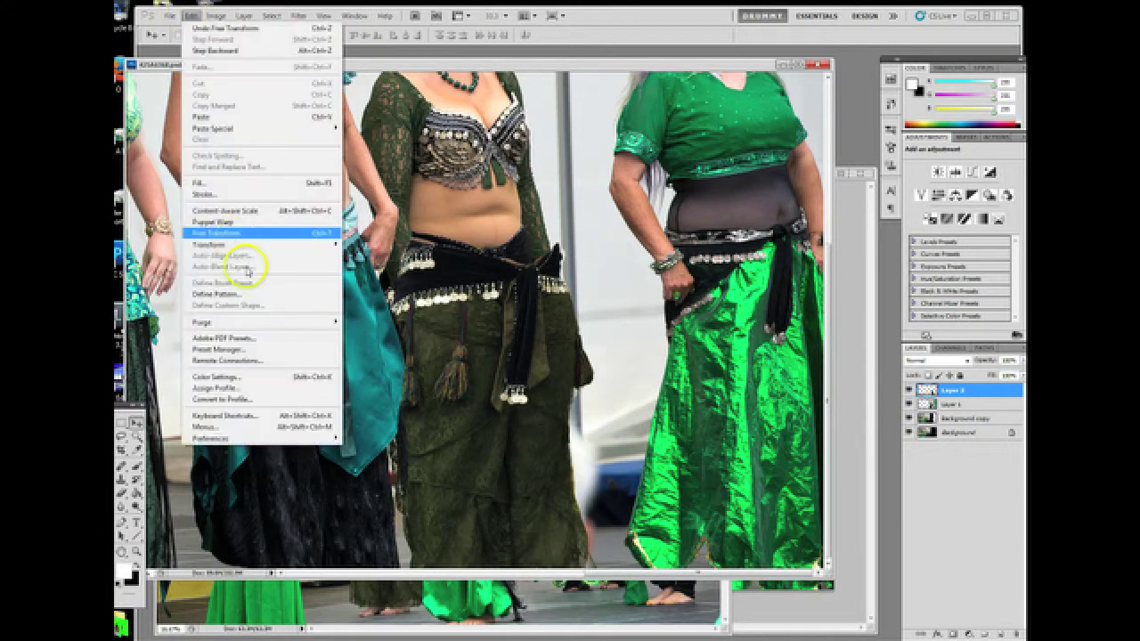
left_click(241, 234)
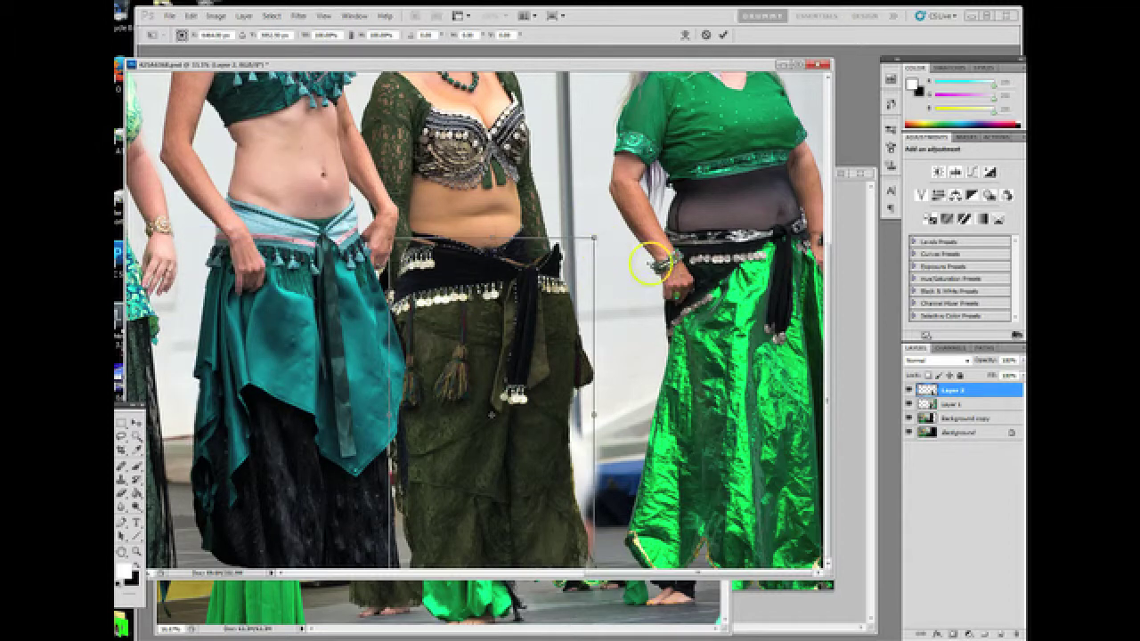
left_click(1022, 360)
left_click(1001, 372)
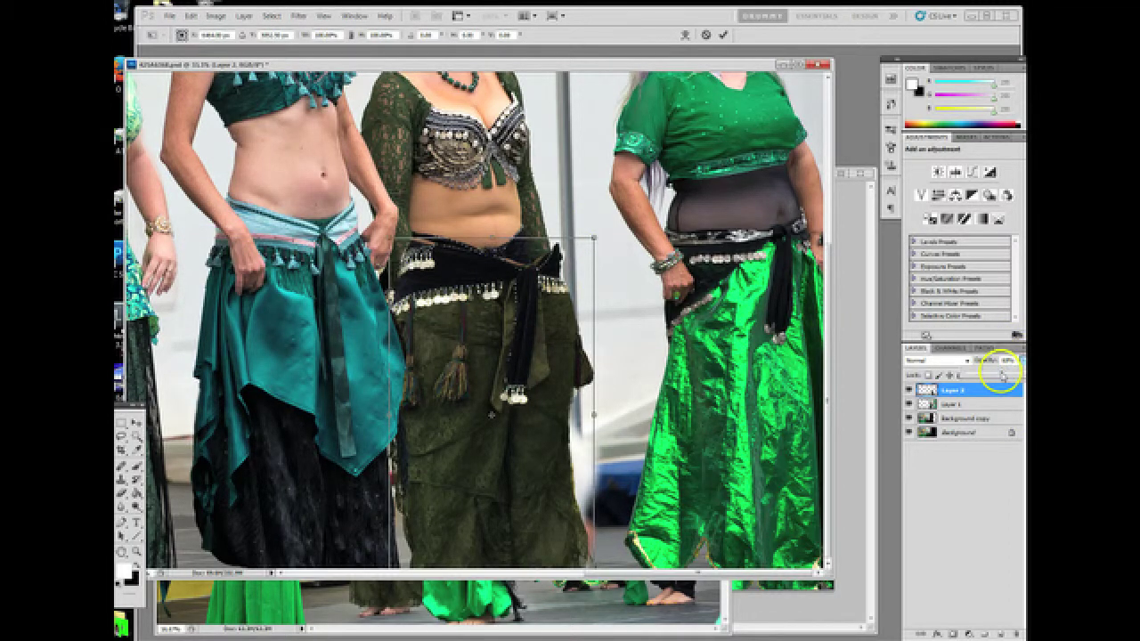
left_click_drag(616, 247, 615, 255)
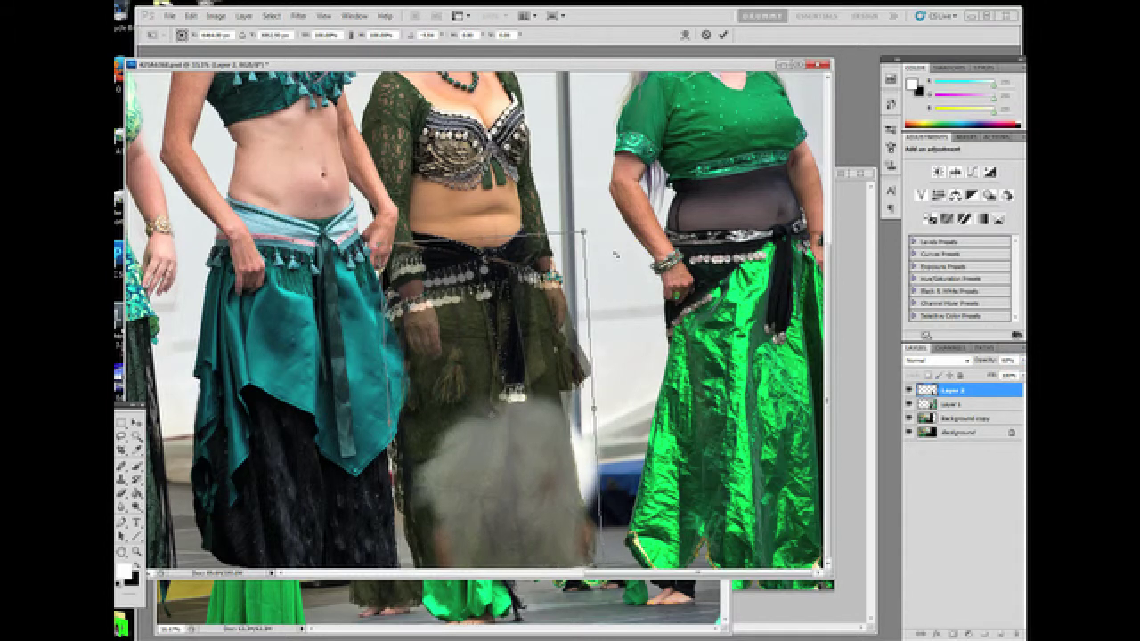
left_click_drag(537, 285, 536, 284)
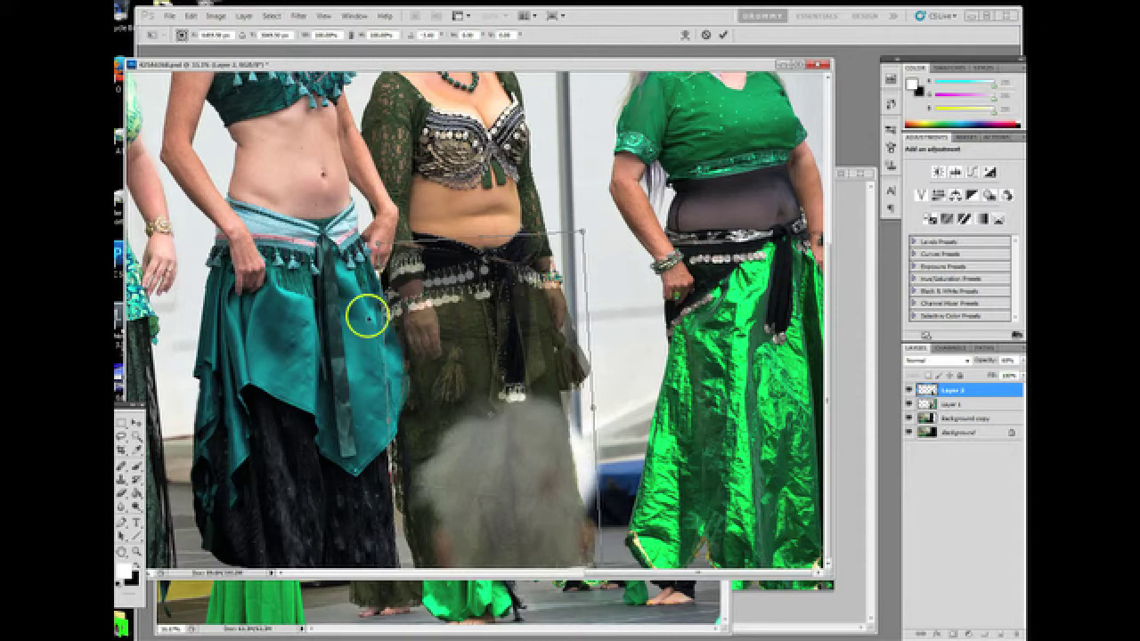
left_click(134, 421)
left_click(561, 281)
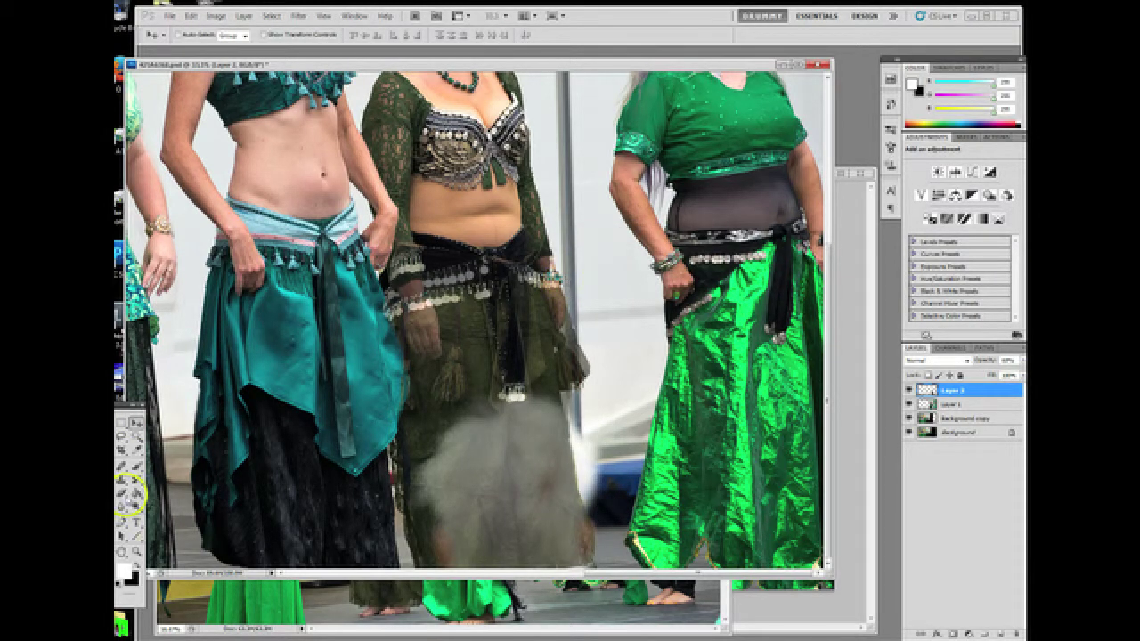
Set up the Eraser with a larger soft brush at 37% opacity
left_click(123, 493)
left_click(234, 191)
left_click_drag(327, 37, 290, 57)
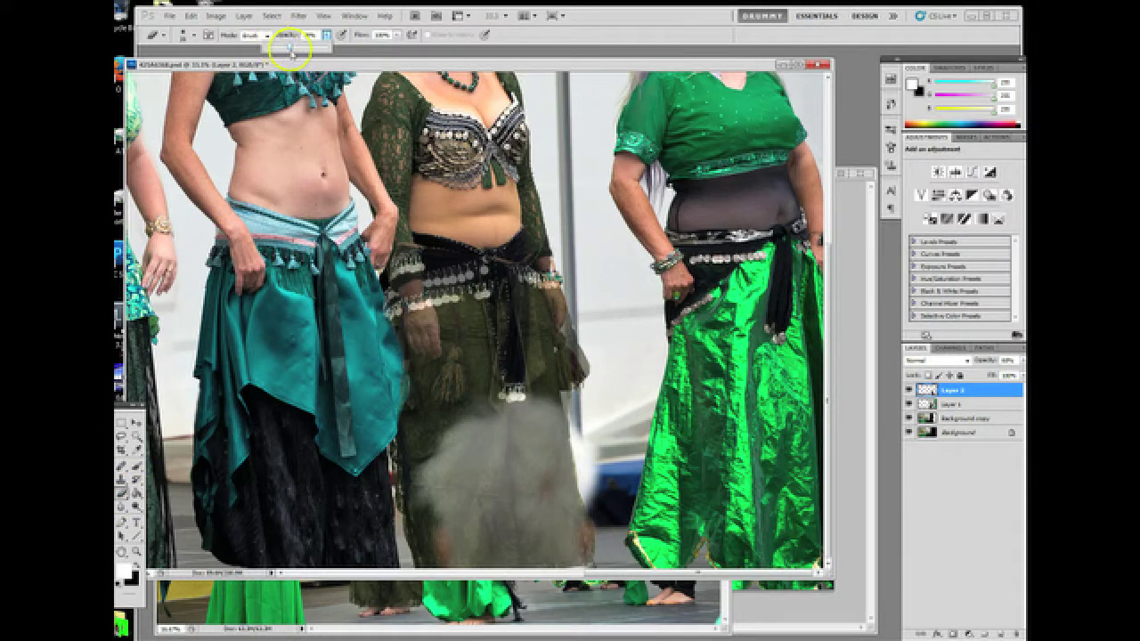
left_click_drag(291, 49, 272, 59)
left_click(195, 36)
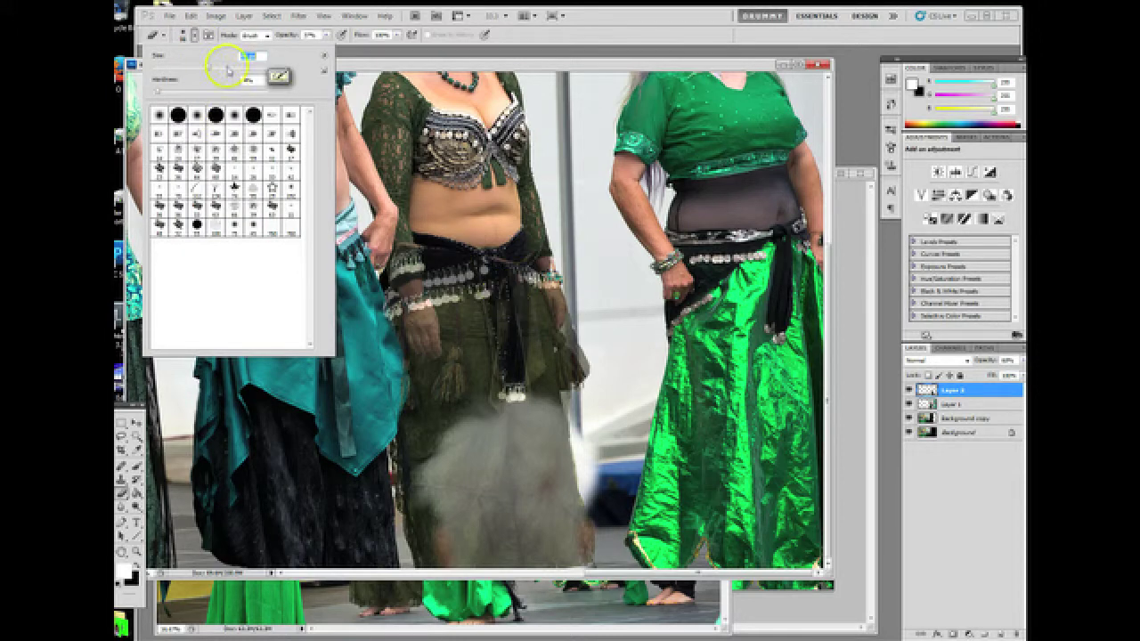
left_click(509, 238)
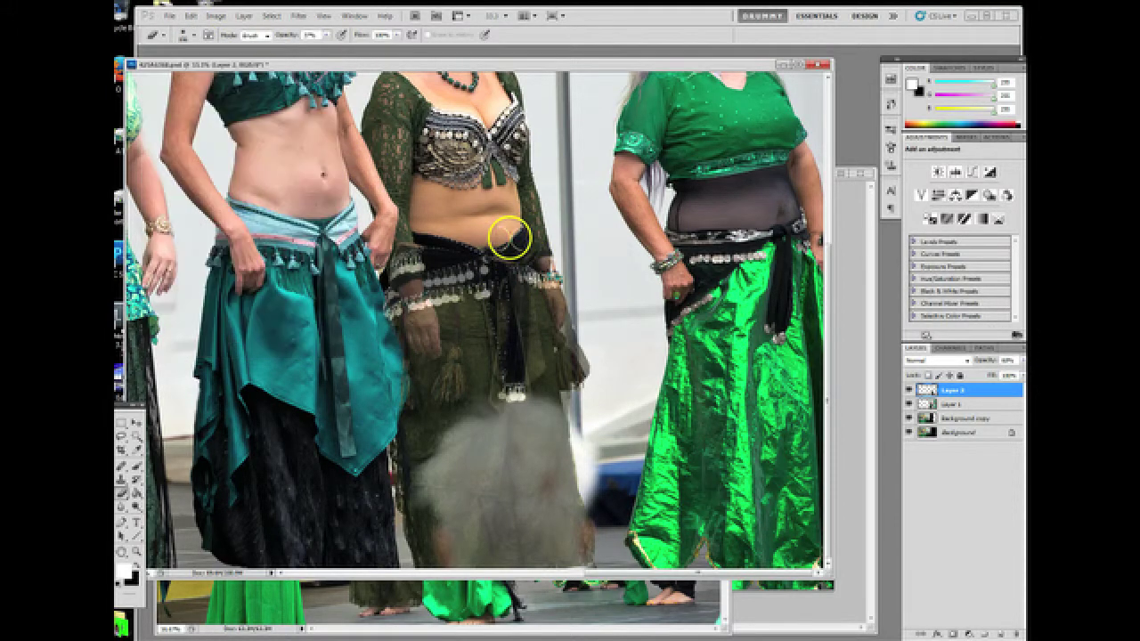
Restore Layer 2 to 100% opacity and erase its upper part over the olive dancer's hip scarf, sleeves and both hands
left_click(1024, 360)
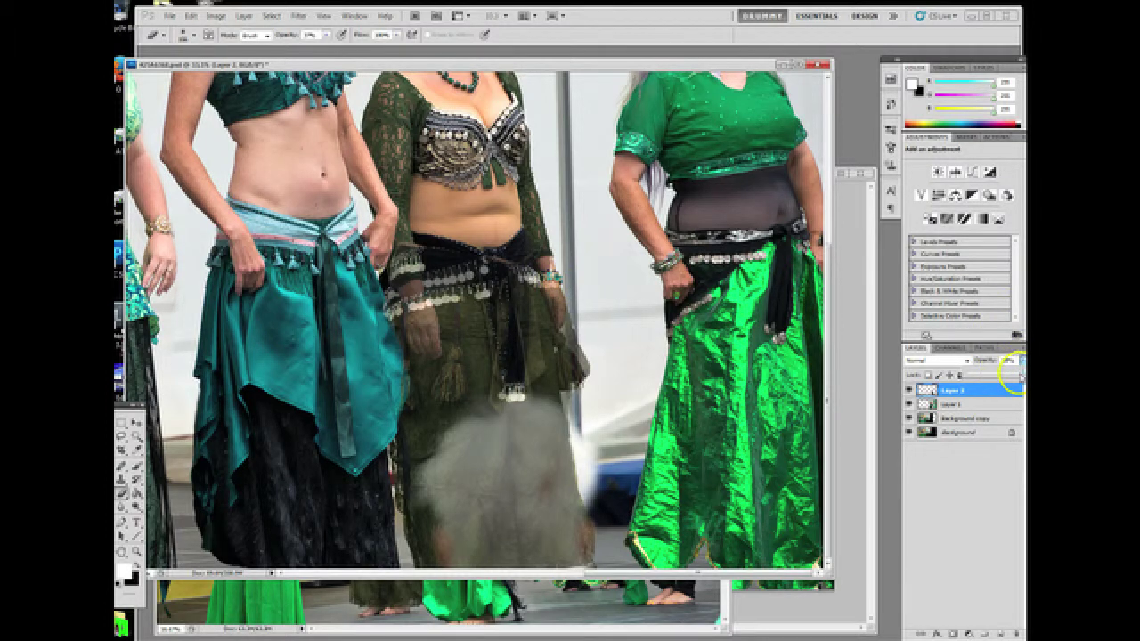
left_click_drag(1018, 374, 1021, 378)
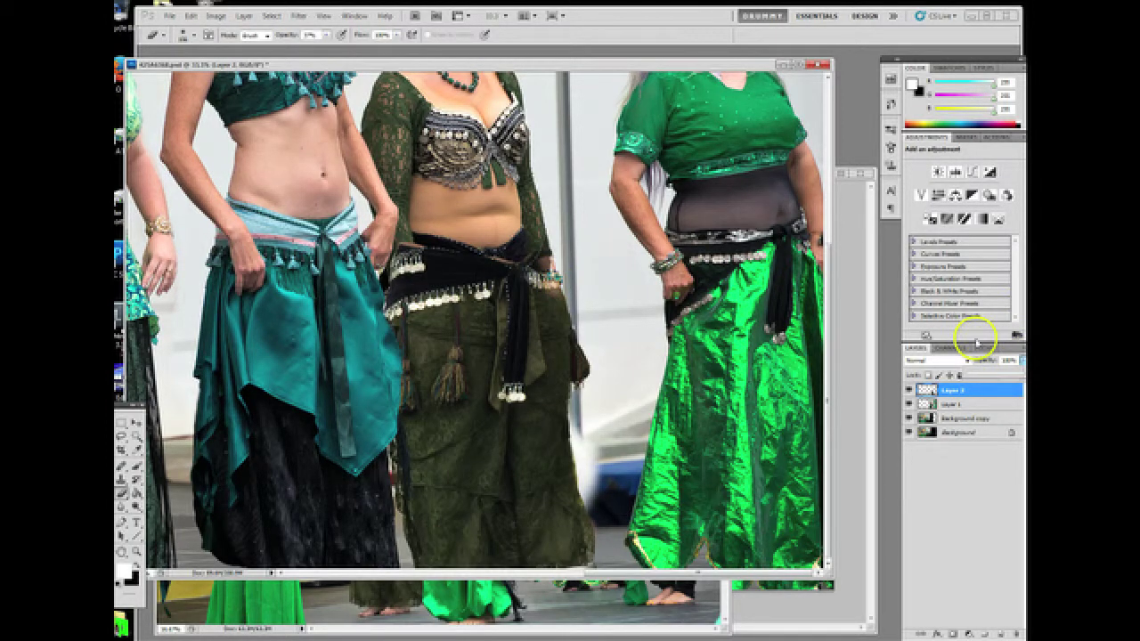
mouse_move(540, 232)
left_mouse_down()
mouse_move(588, 385)
mouse_move(528, 225)
mouse_move(521, 235)
mouse_move(547, 283)
mouse_move(519, 230)
mouse_move(536, 252)
mouse_move(527, 273)
mouse_move(522, 254)
mouse_move(536, 265)
mouse_move(507, 272)
mouse_move(522, 263)
mouse_move(511, 254)
mouse_move(514, 291)
left_mouse_up()
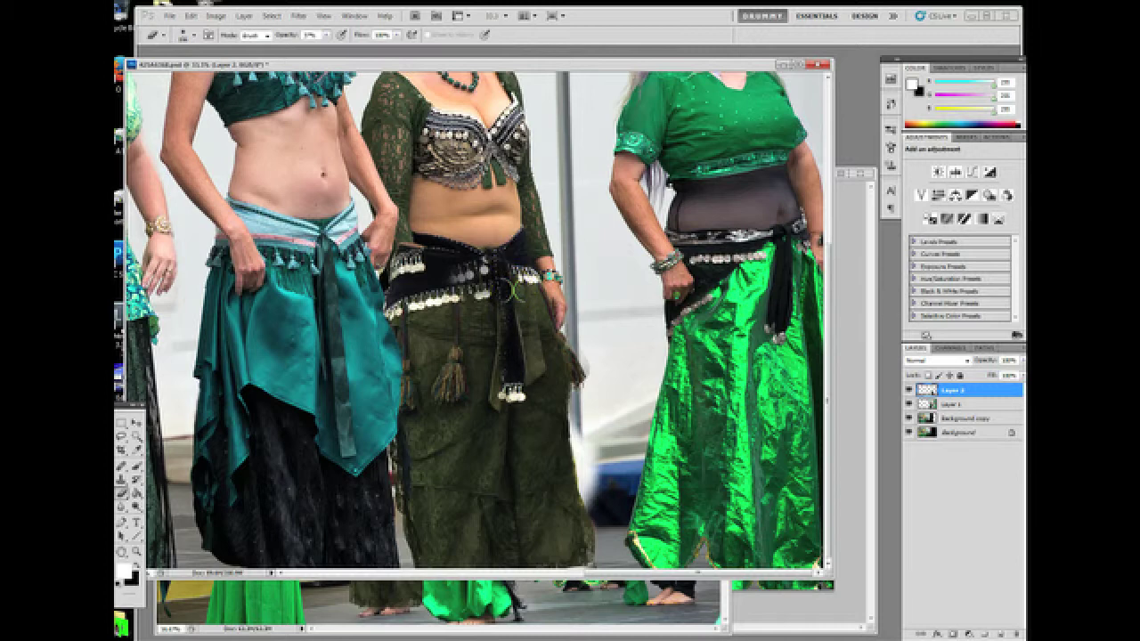
mouse_move(463, 275)
left_mouse_down()
mouse_move(450, 278)
mouse_move(491, 262)
mouse_move(407, 234)
mouse_move(407, 254)
mouse_move(394, 212)
left_mouse_up()
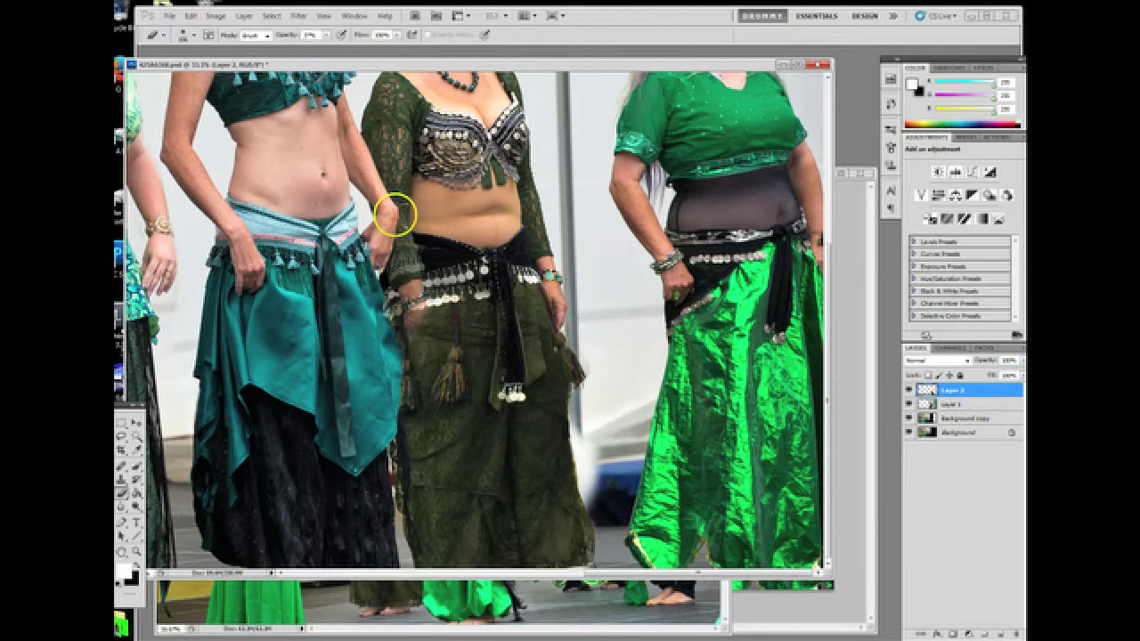
mouse_move(395, 363)
left_mouse_down()
mouse_move(399, 218)
mouse_move(415, 281)
left_mouse_up()
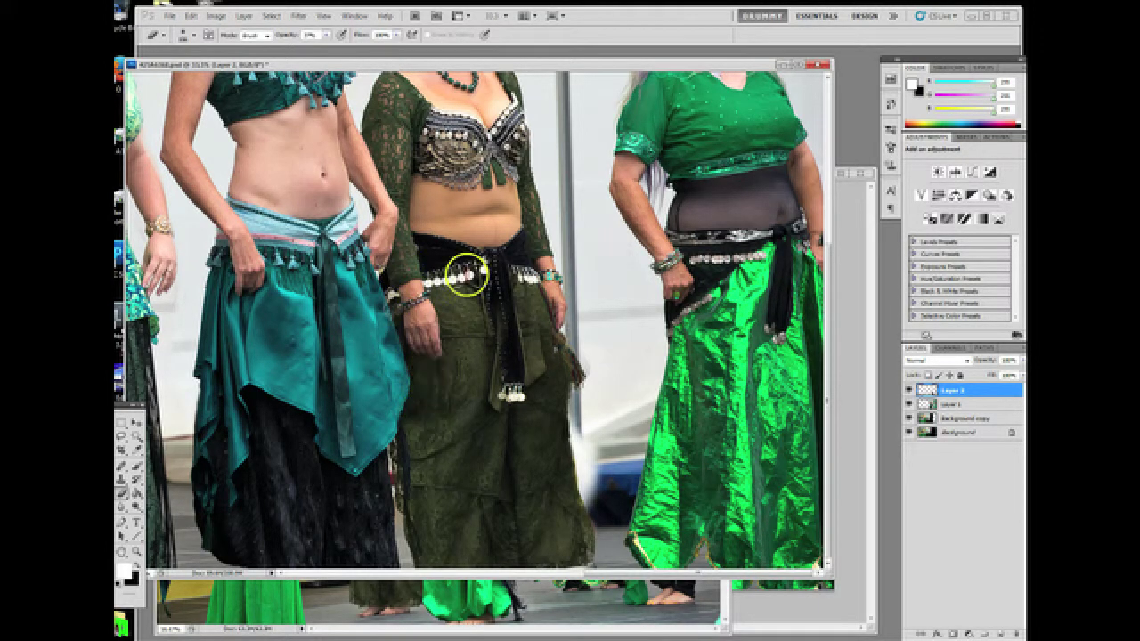
Raise the Eraser's opacity to 45%, compare Layer 2 hidden and shown, and erase more of its overlap around the hip scarf
left_click(326, 35)
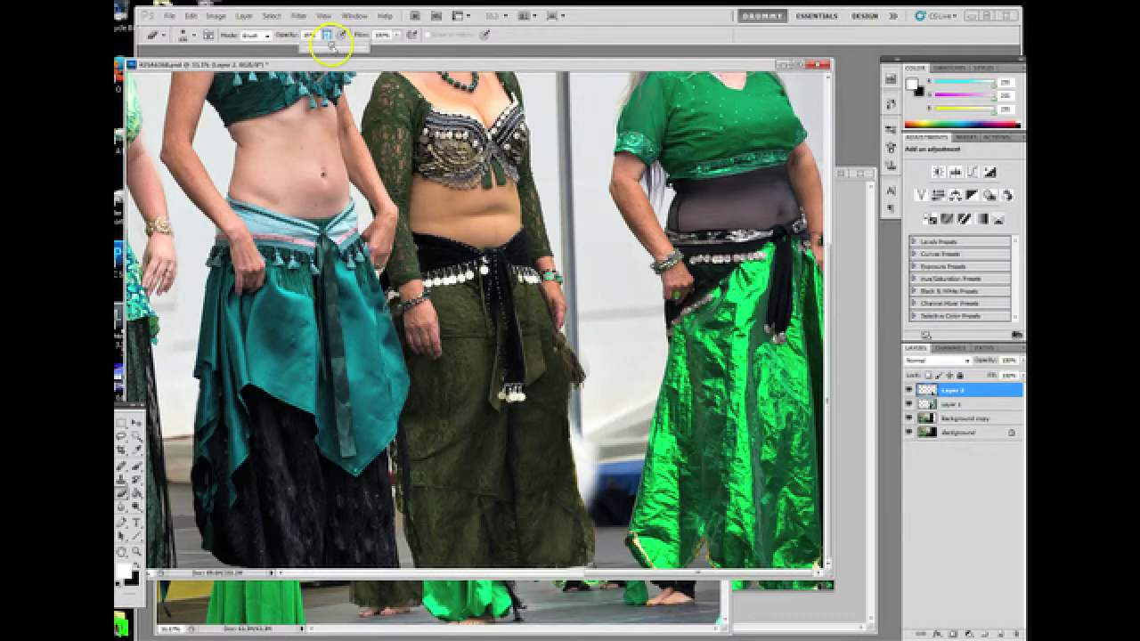
left_click(194, 35)
left_click(241, 56)
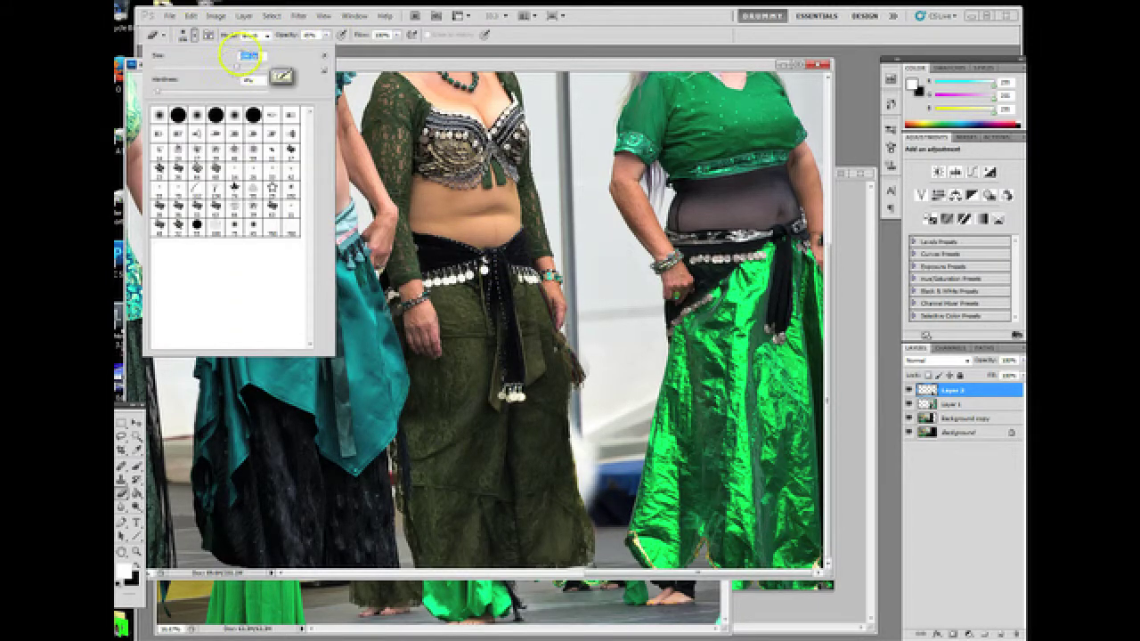
left_click(909, 390)
left_click(908, 390)
left_click(908, 390)
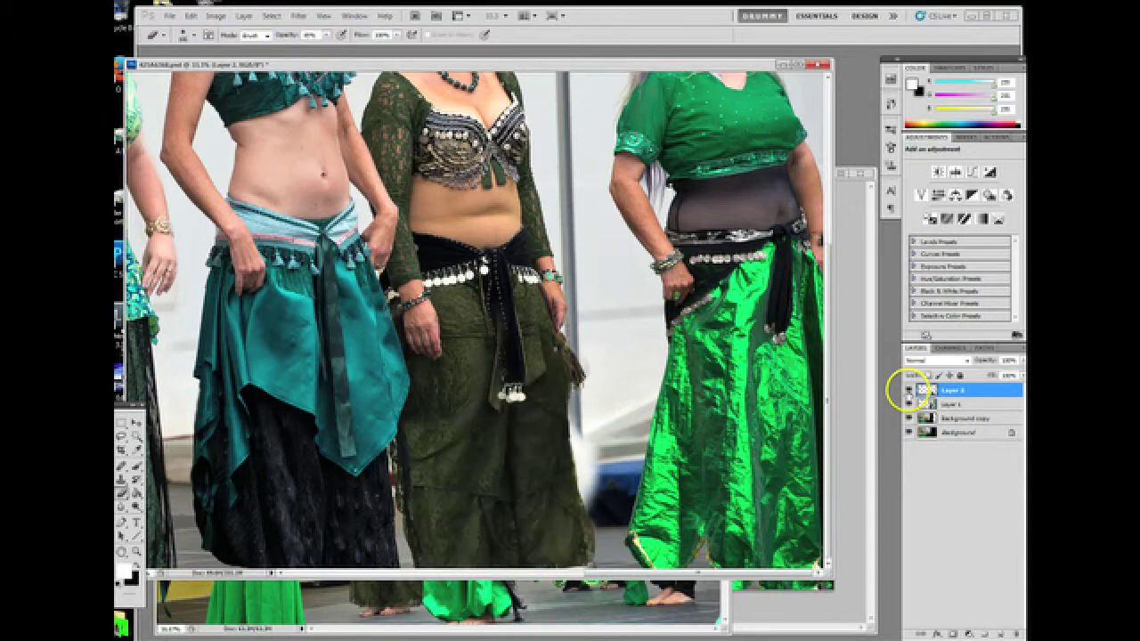
left_click(908, 391)
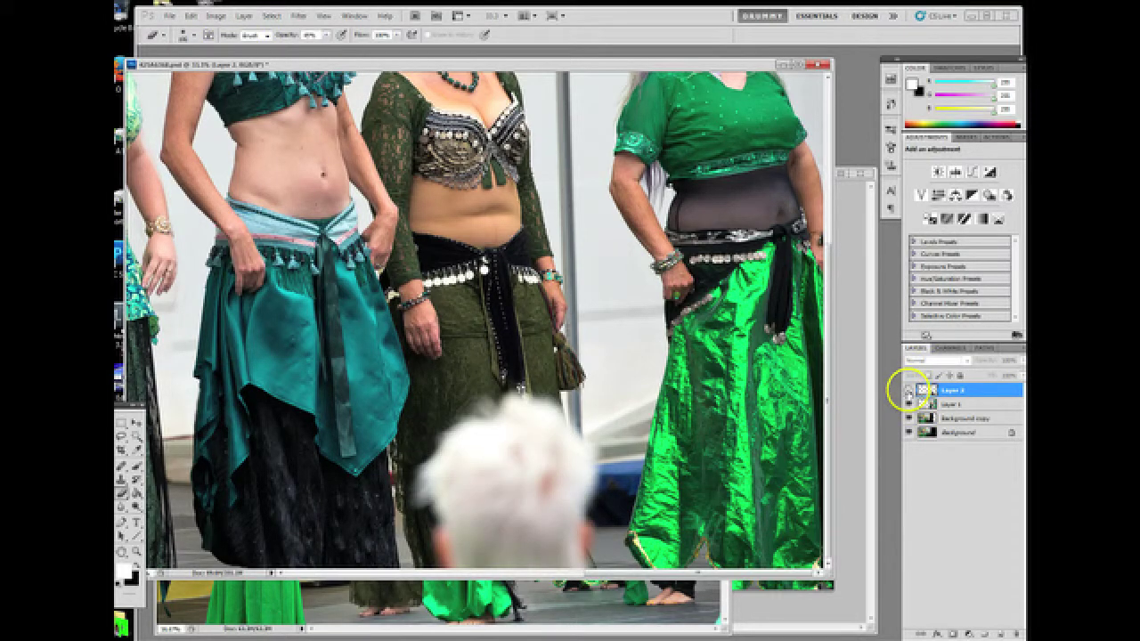
left_click(908, 390)
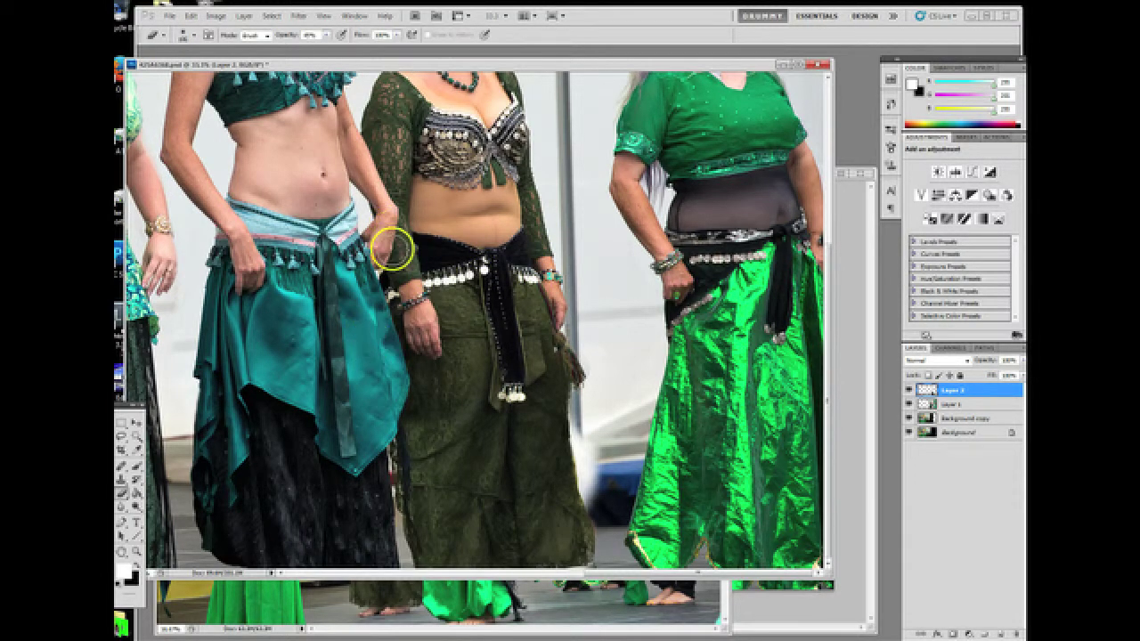
Erase the remaining overlap on Layer 2 around the belt and scarf at 67% Eraser opacity, and check the layer hidden and shown
left_click(327, 34)
left_click_drag(330, 43, 343, 43)
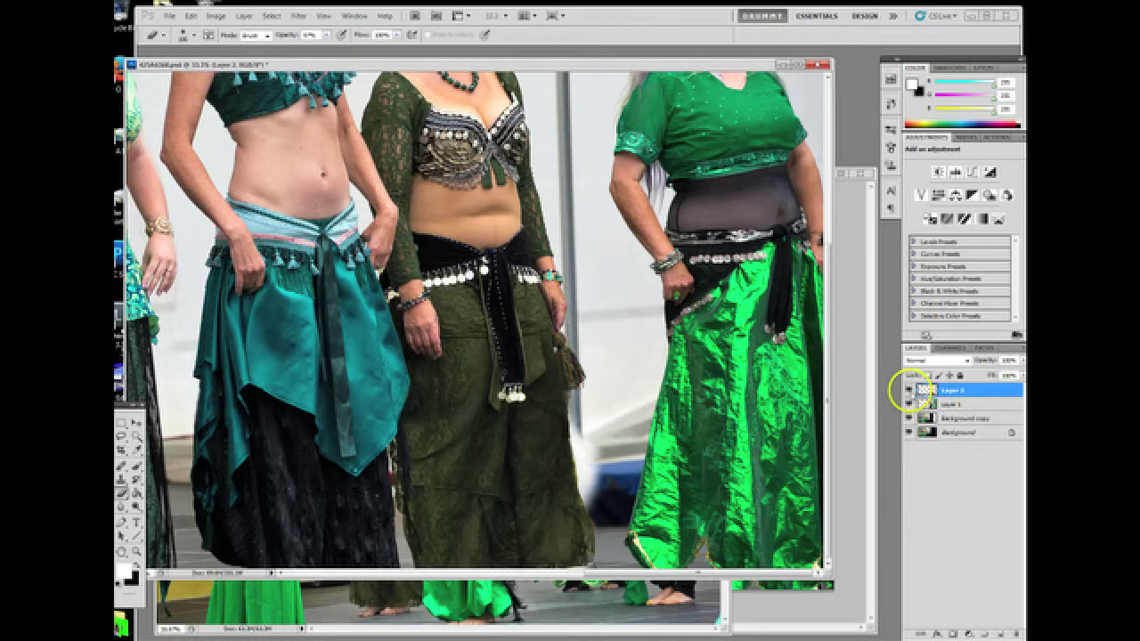
left_click(908, 390)
left_click(908, 390)
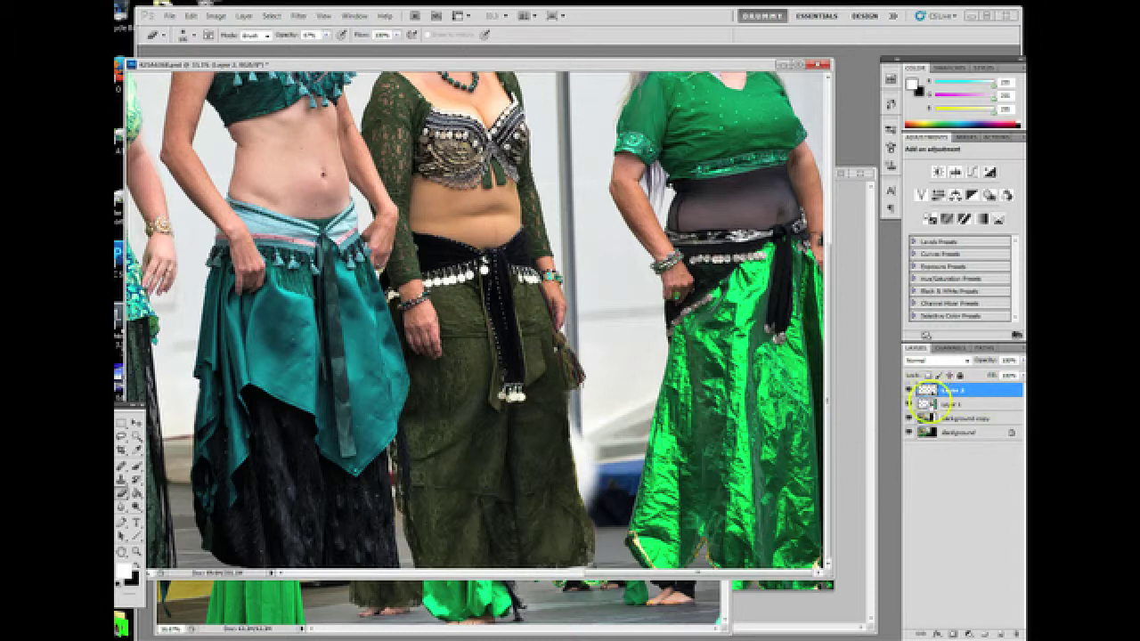
Hide Layer 2 and set up the Clone Stamp with a soft brush to work on Layer 1
left_click(908, 390)
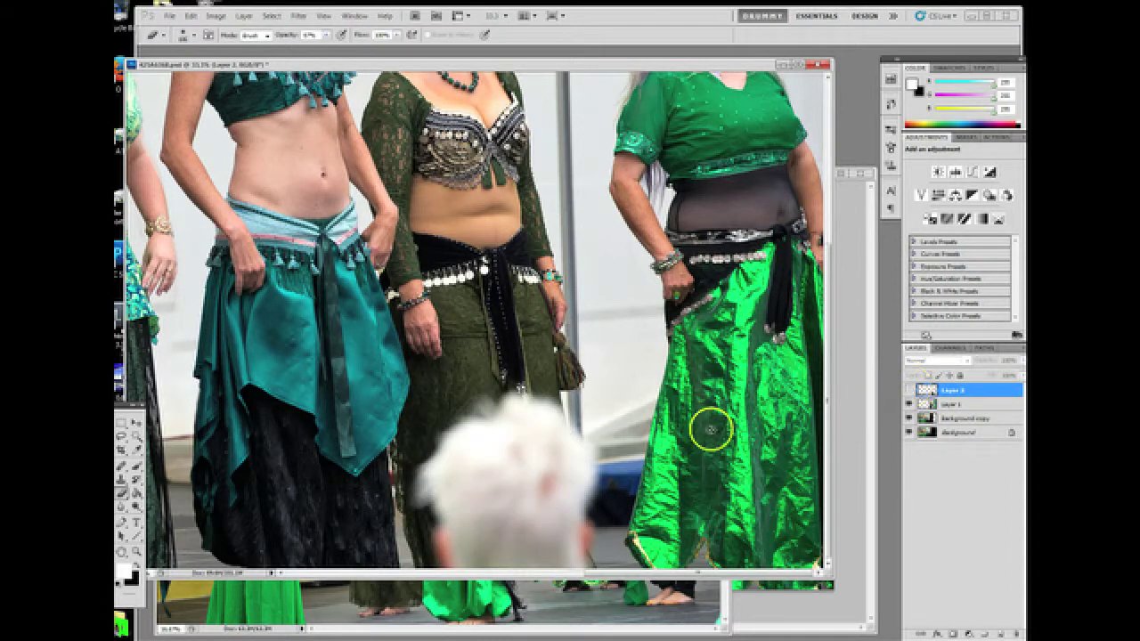
left_click(123, 481)
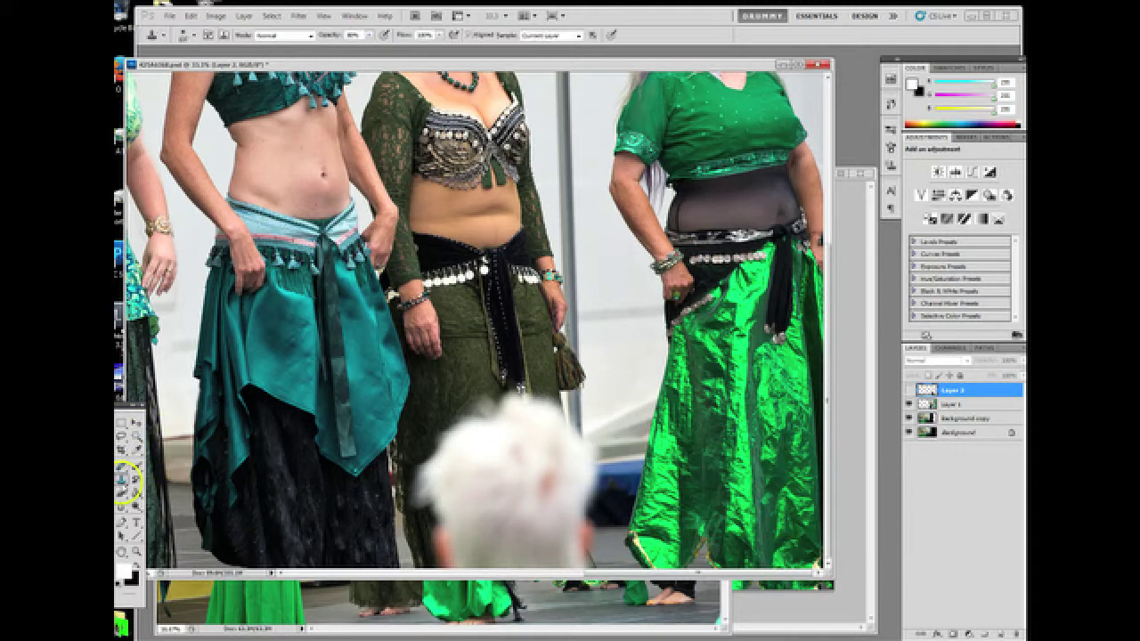
left_click(194, 38)
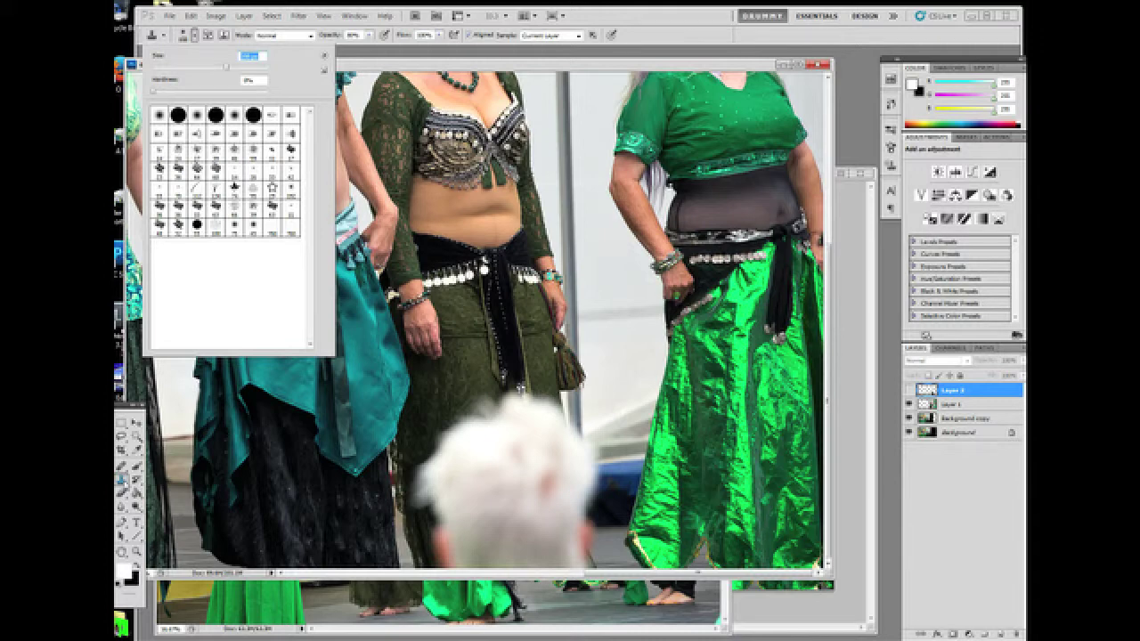
left_click(191, 365)
left_click(194, 37)
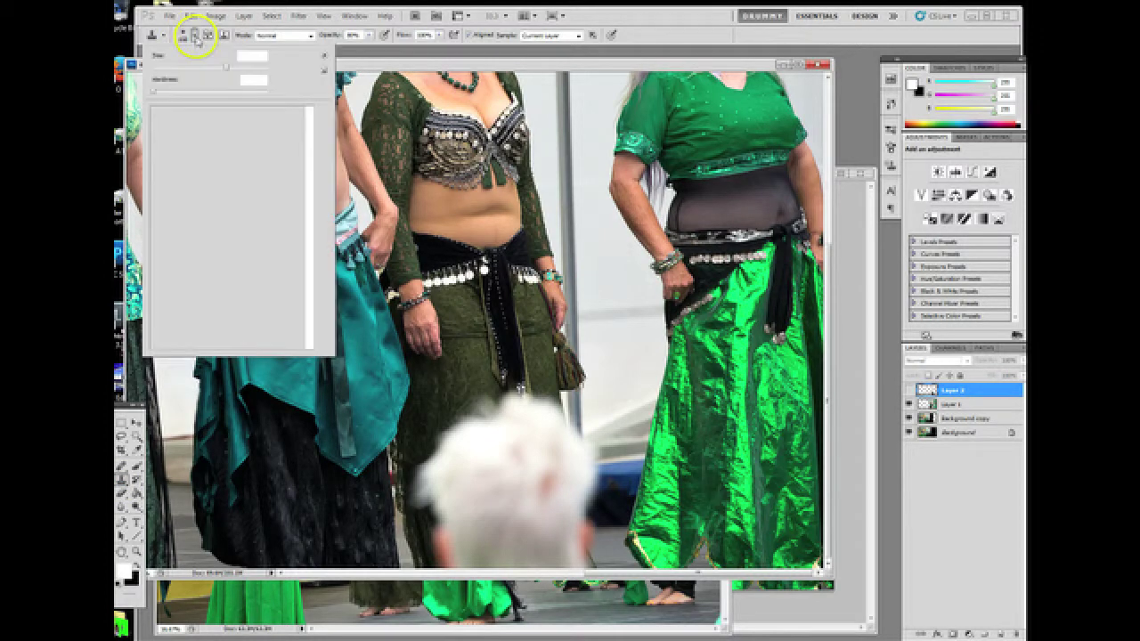
left_click(930, 404)
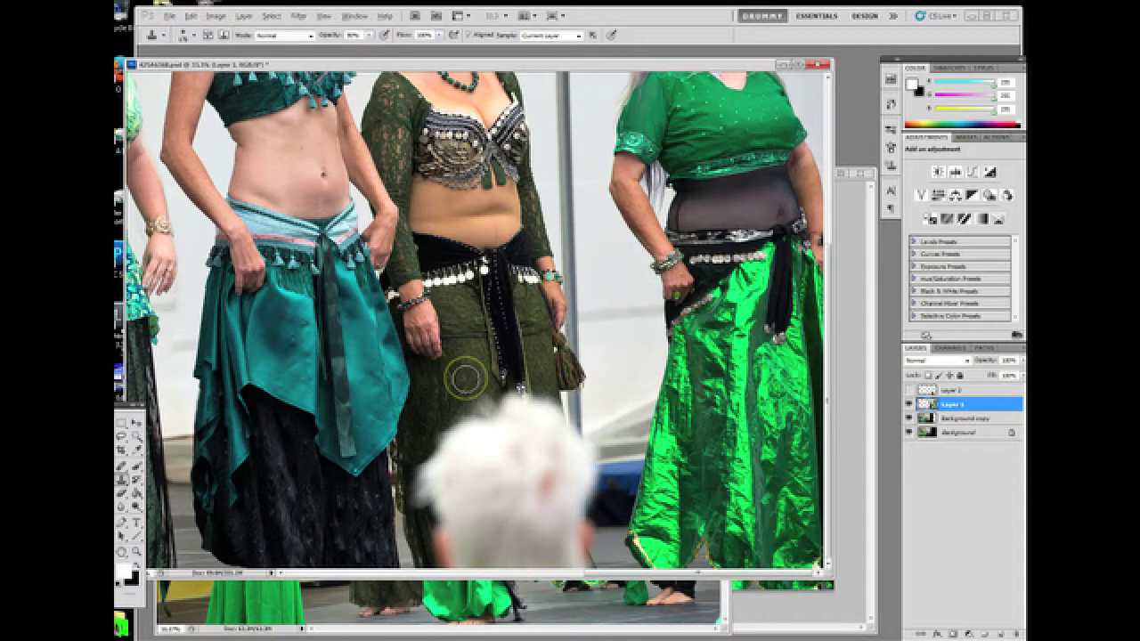
Clone the olive dancer's skirt fabric over the upper-left part of the spectator's head on Layer 1
left_click(483, 401, "alt")
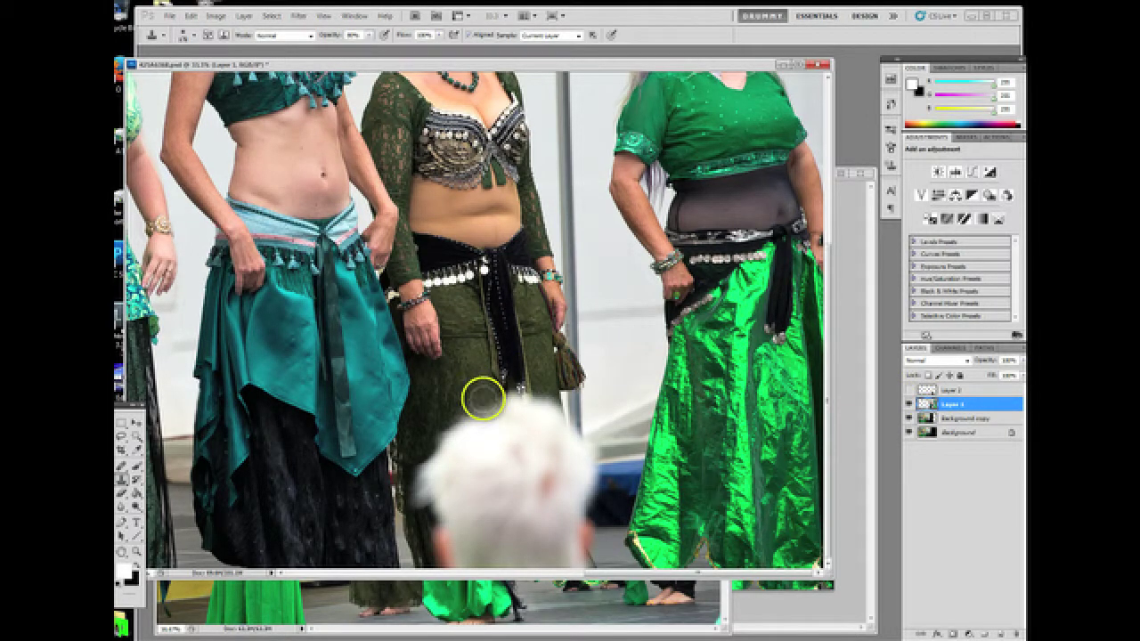
left_click(471, 366, "alt")
mouse_move(489, 399)
left_mouse_down()
mouse_move(486, 418)
mouse_move(466, 404)
mouse_move(451, 425)
mouse_move(489, 433)
mouse_move(458, 427)
mouse_move(448, 437)
mouse_move(465, 440)
mouse_move(435, 440)
mouse_move(450, 454)
mouse_move(434, 452)
left_mouse_up()
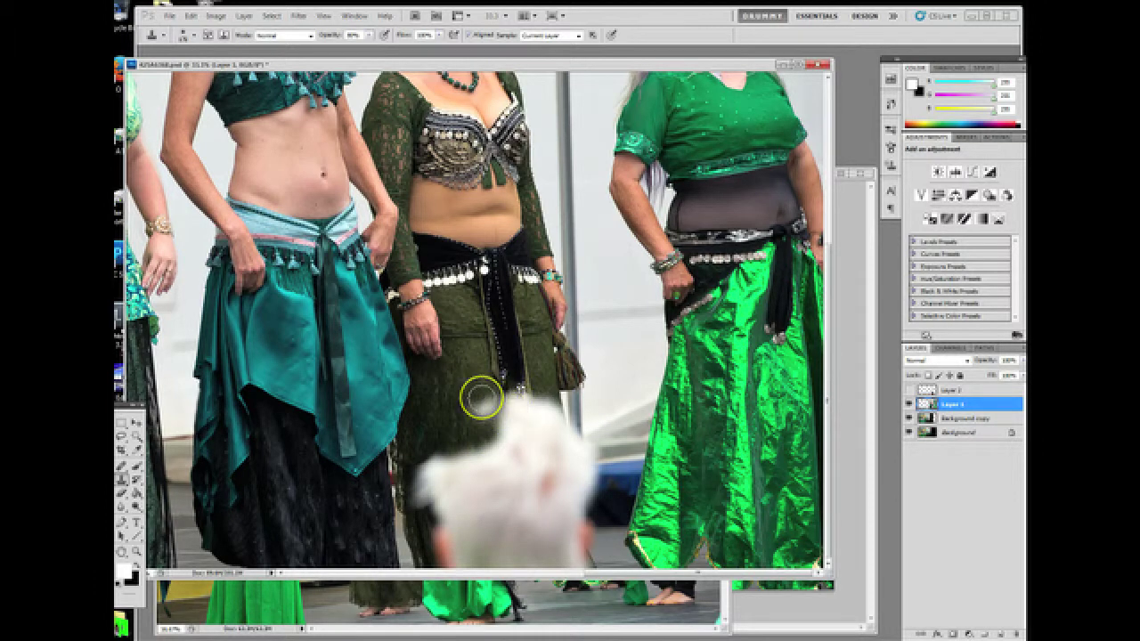
left_click(191, 15)
left_click(198, 51)
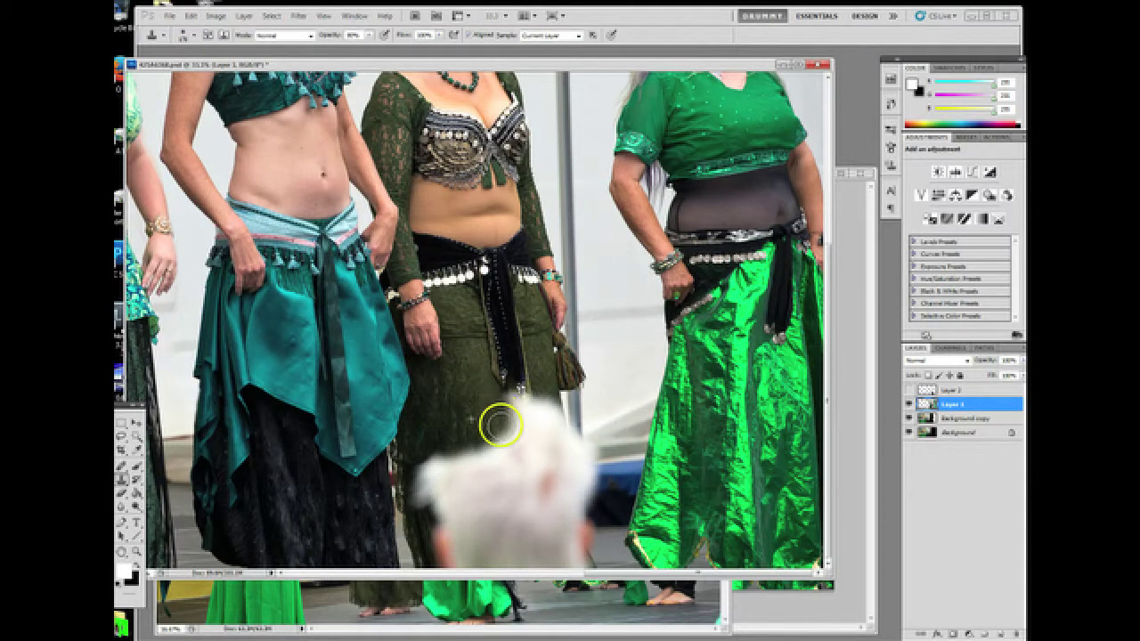
left_click(431, 401, "alt")
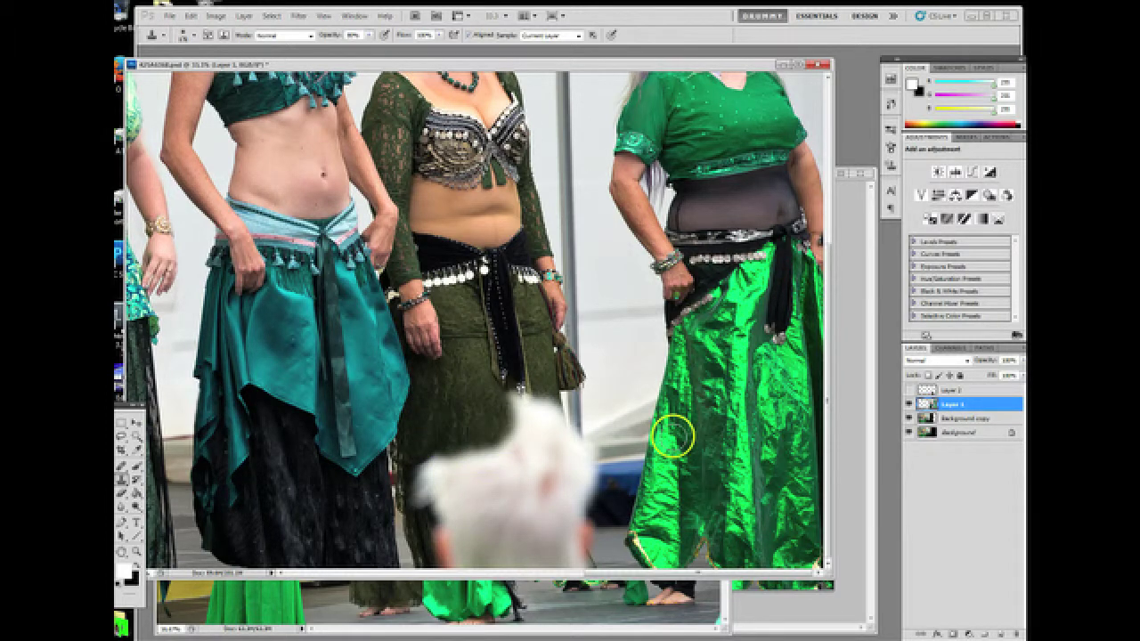
Show Layer 2 again and retouch its olive skirt using a resized Clone Stamp at a low opacity
left_click(909, 389)
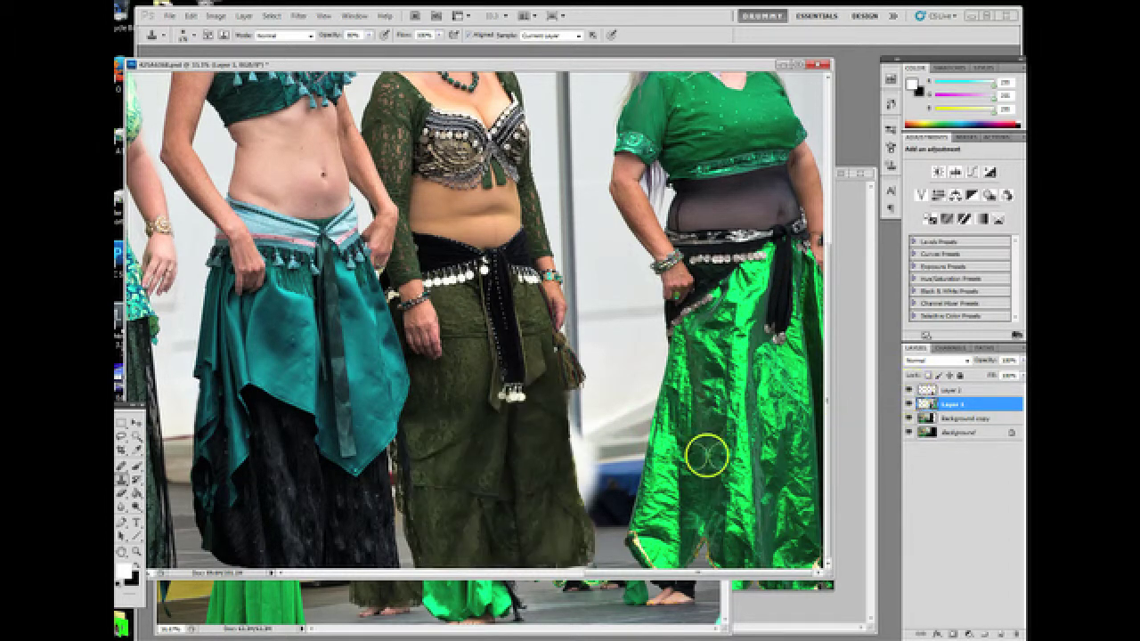
left_click(969, 392)
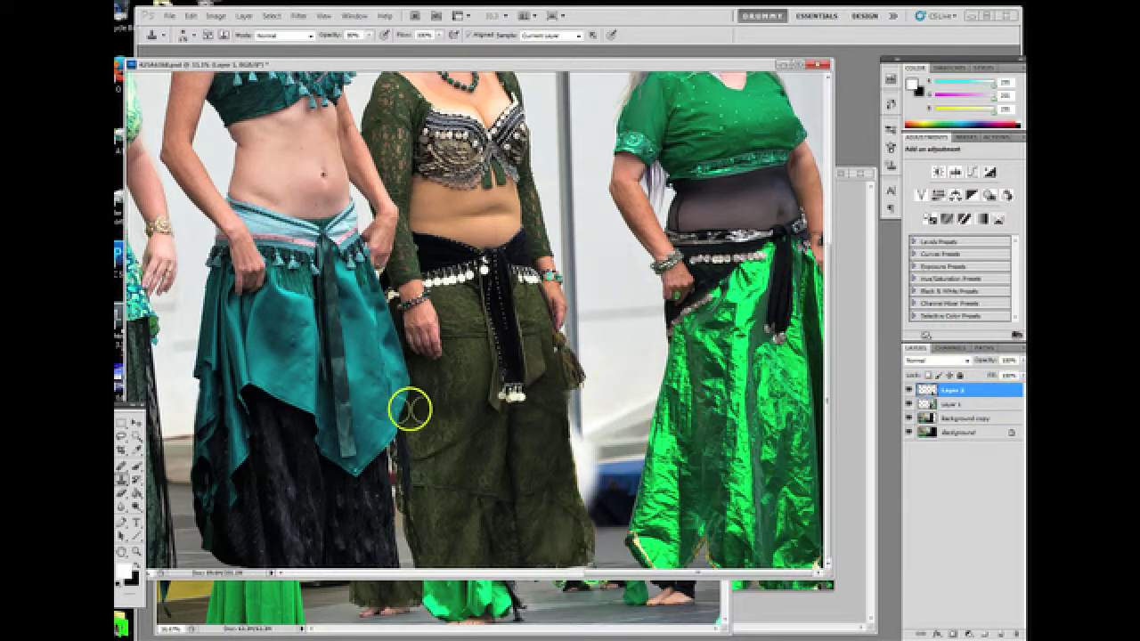
left_click(189, 35)
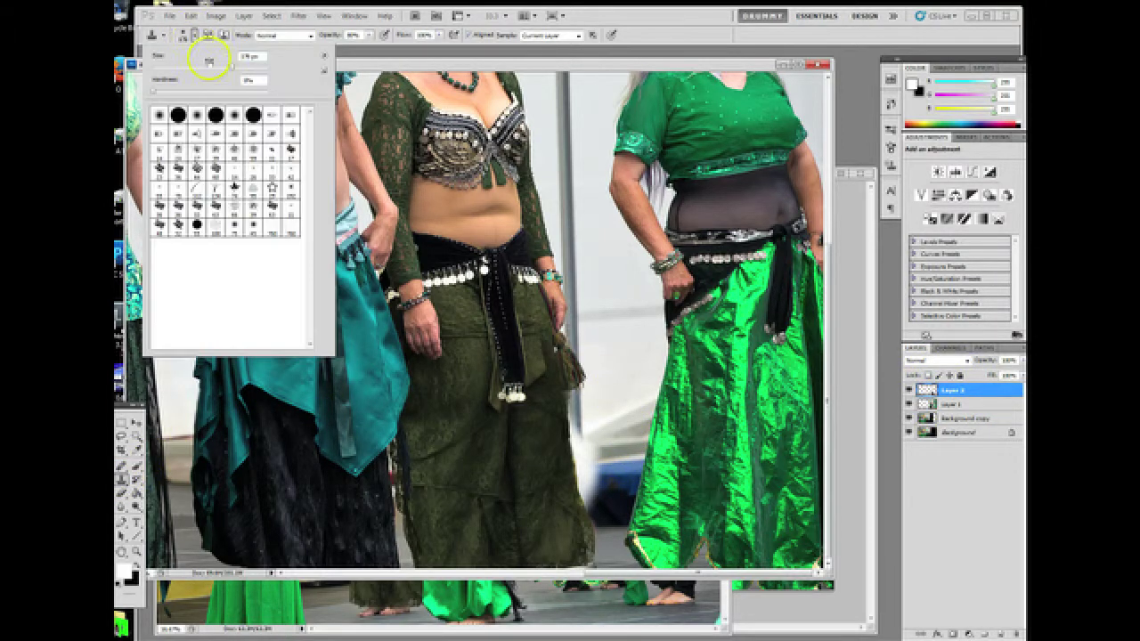
left_click(368, 35)
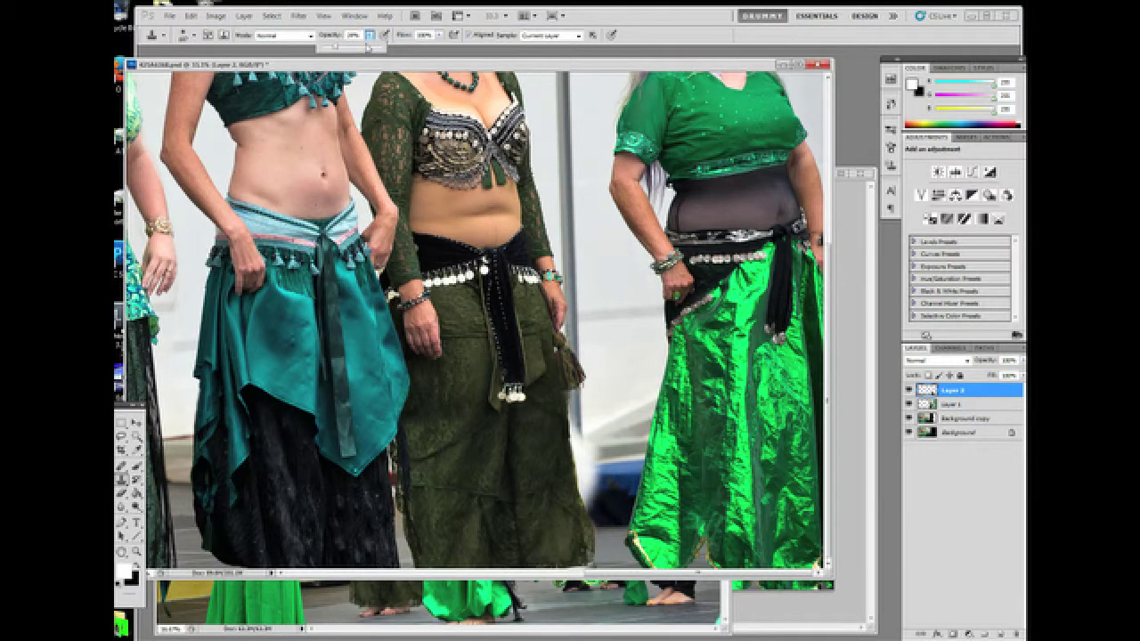
left_click(452, 426)
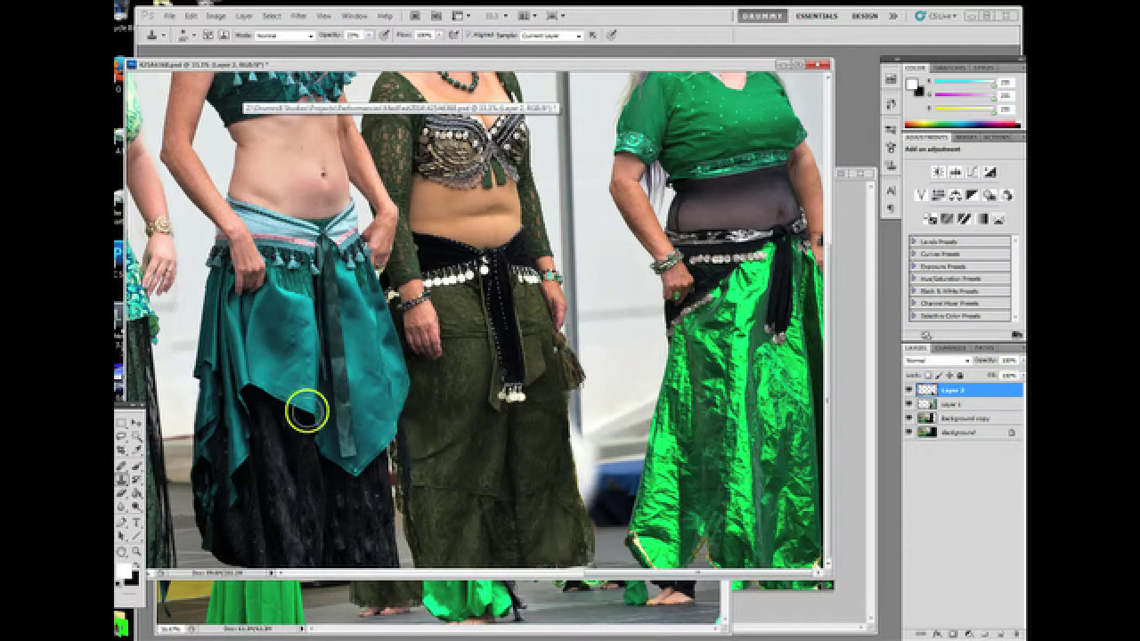
Switch to the Eraser at a low opacity and make Layer 2 the active layer
left_click(190, 15)
left_click(204, 44)
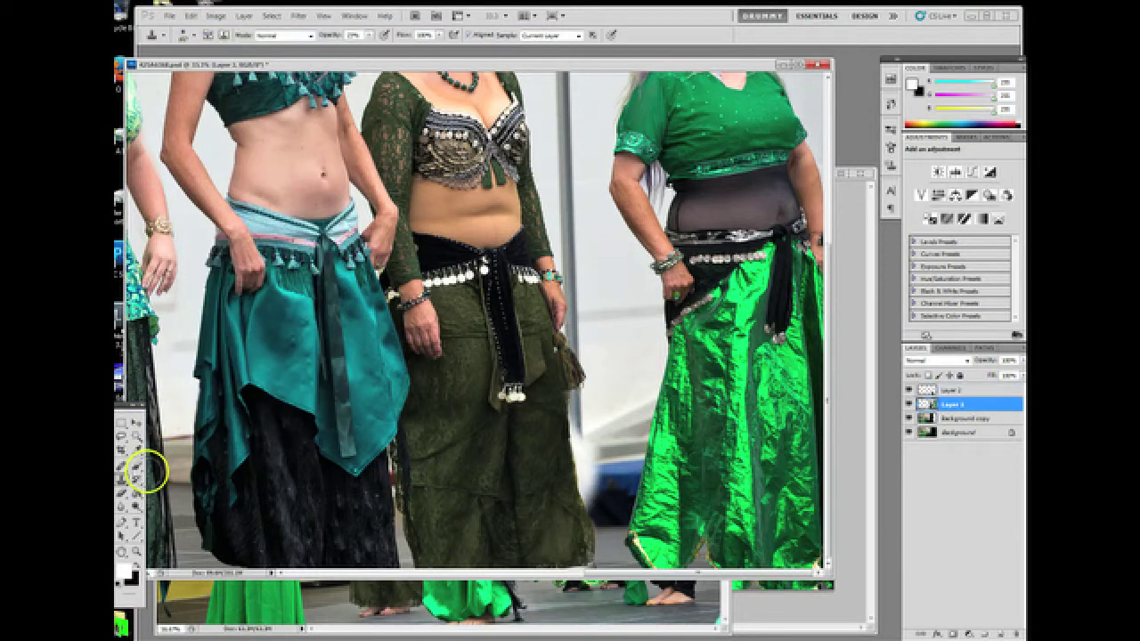
left_click(127, 494)
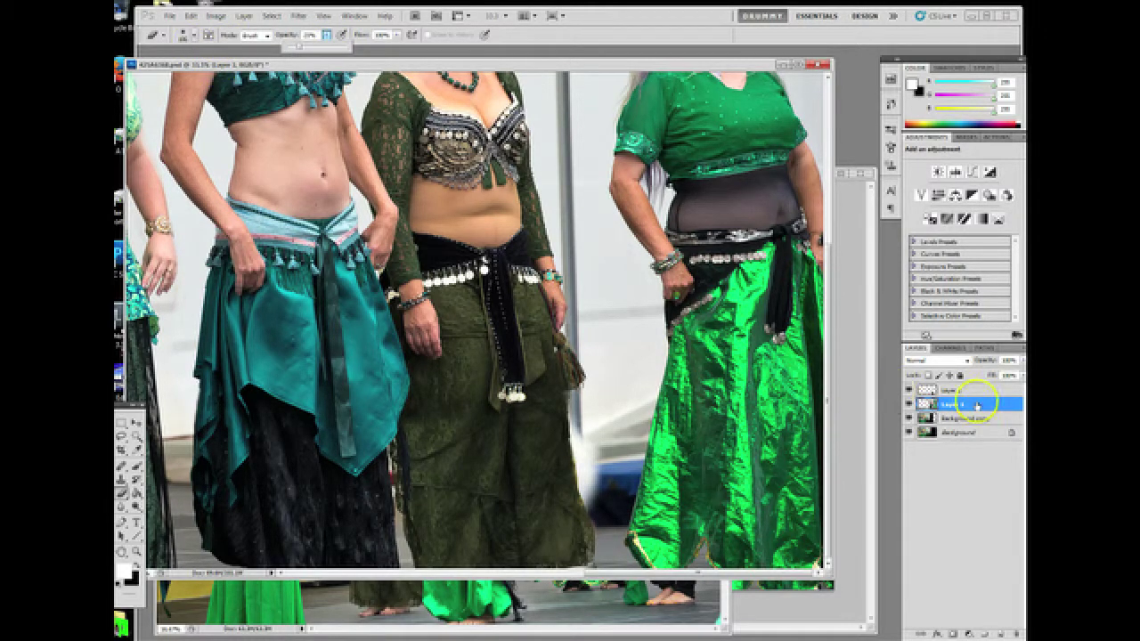
left_click(954, 390)
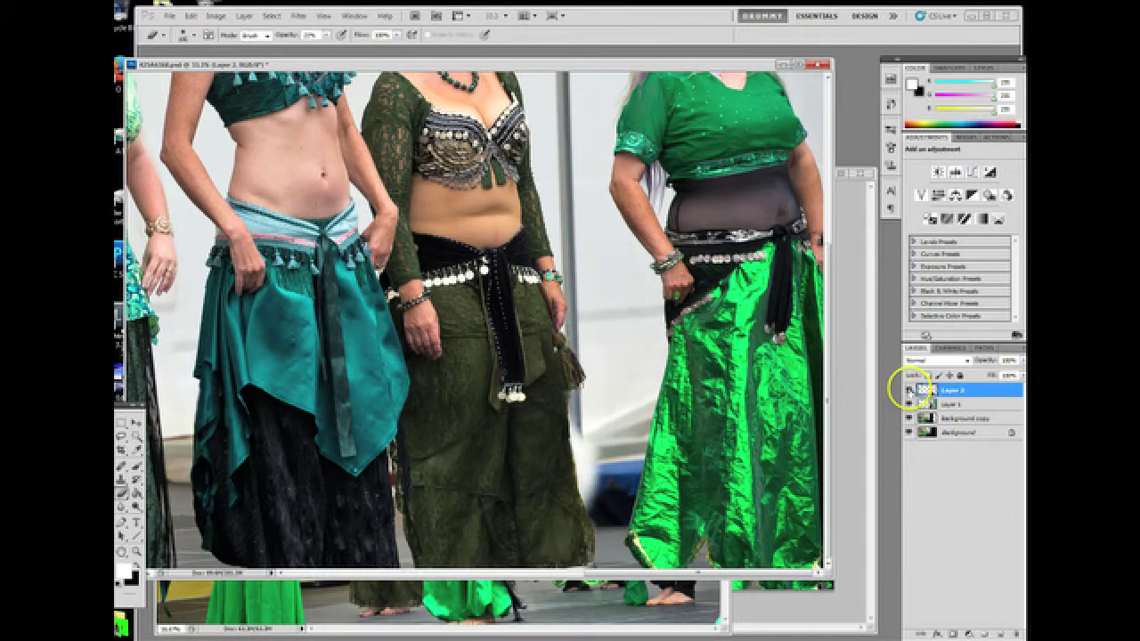
Hide Layer 2 and clone more skirt fabric over the left side of the spectator's head on Layer 1, raising the Clone Stamp's opacity
left_click(909, 390)
left_click(926, 404)
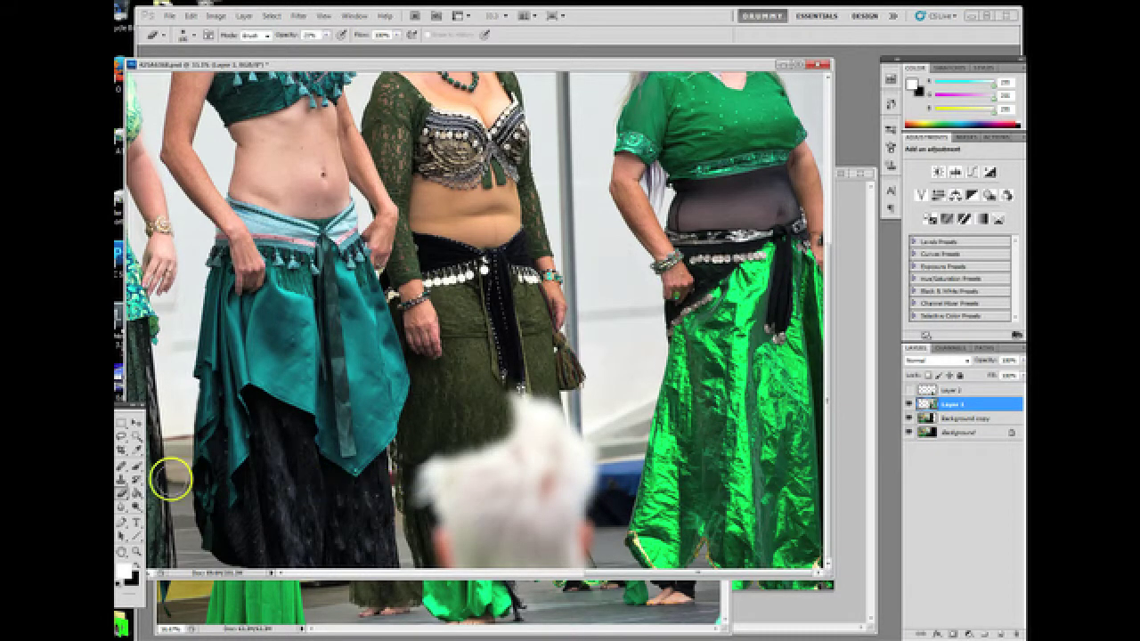
left_click(122, 479)
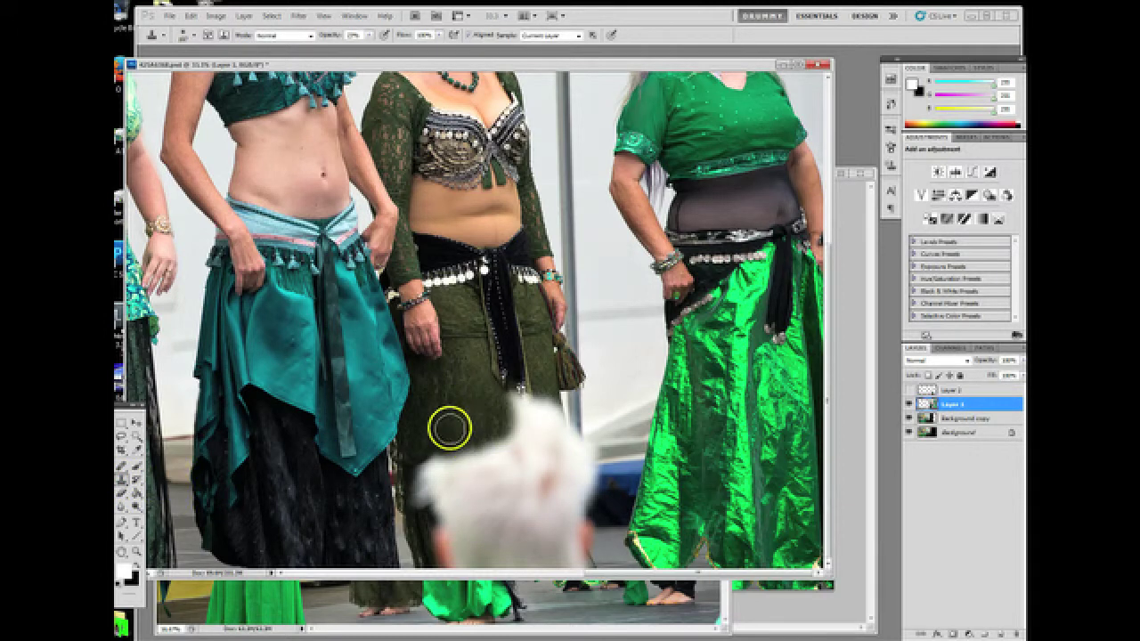
mouse_move(437, 420)
left_mouse_down()
mouse_move(440, 458)
mouse_move(425, 470)
left_mouse_up()
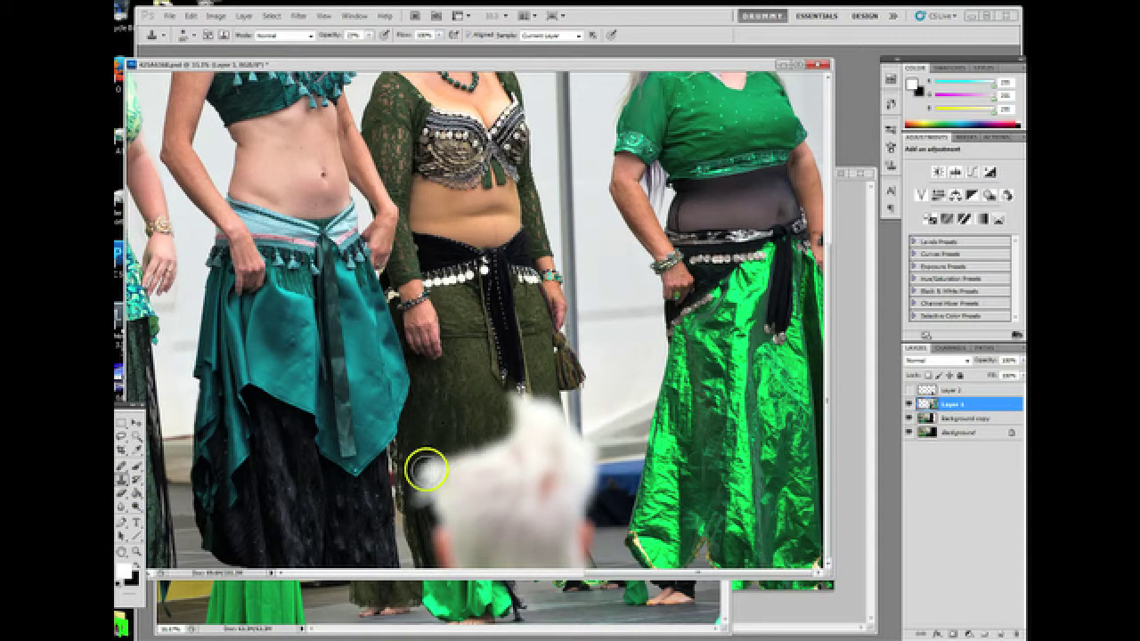
left_click(367, 35)
mouse_move(454, 418)
left_mouse_down()
mouse_move(440, 460)
mouse_move(419, 469)
mouse_move(449, 468)
mouse_move(484, 442)
mouse_move(448, 450)
left_mouse_up()
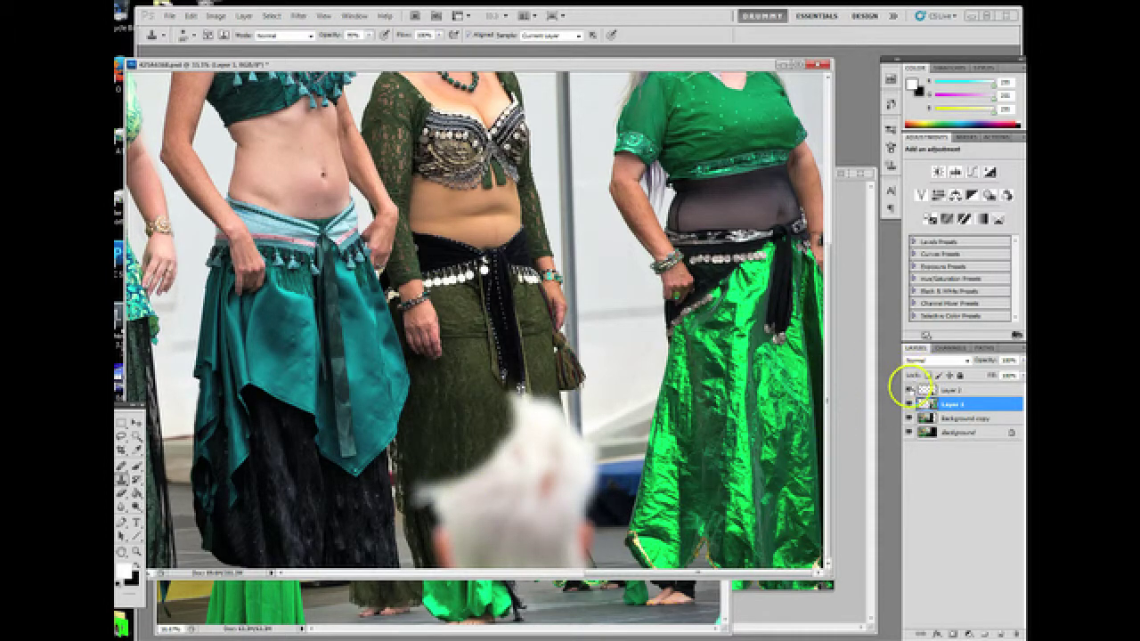
Show Layer 2 again and compare the whole group image with the layer hidden and shown
left_click(908, 390)
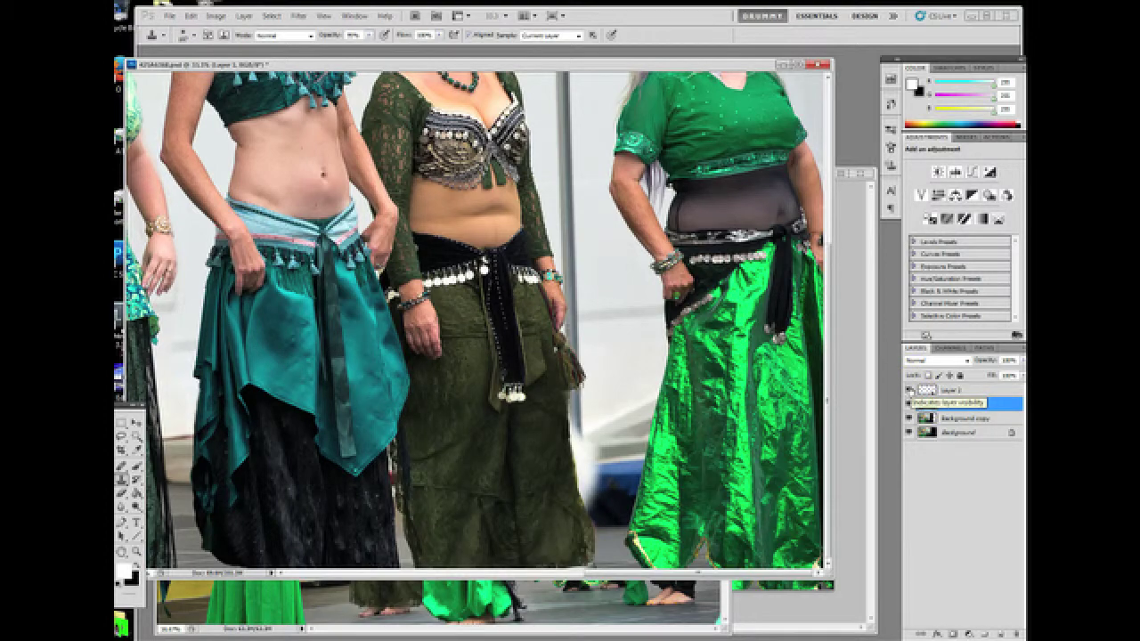
key("ctrl+minus")
key("ctrl+minus")
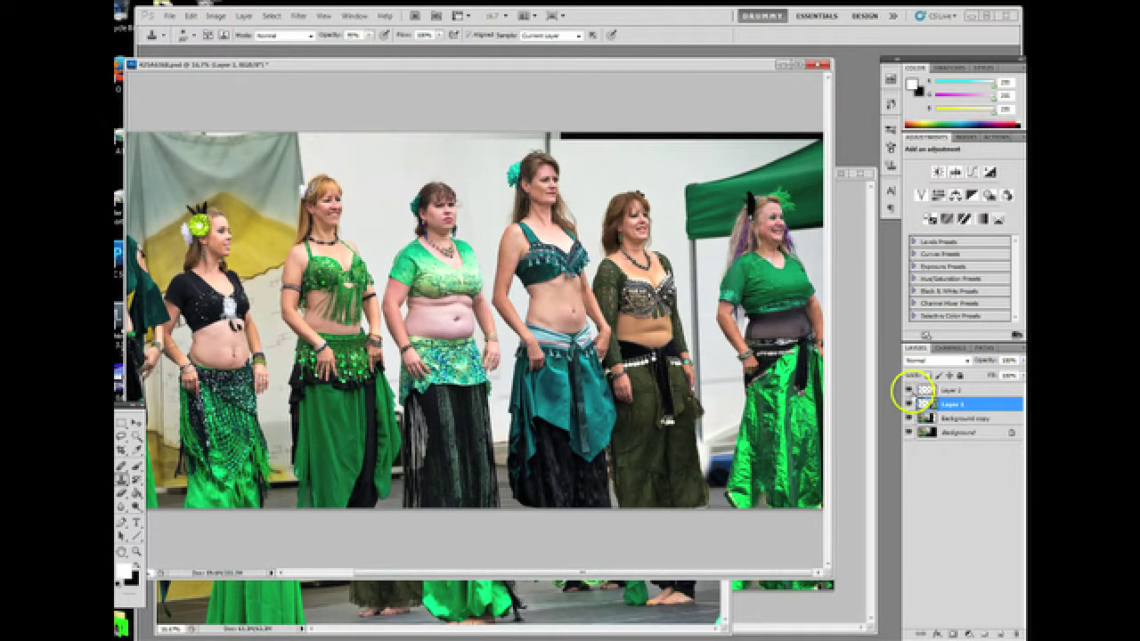
left_click(908, 390)
left_click(908, 390)
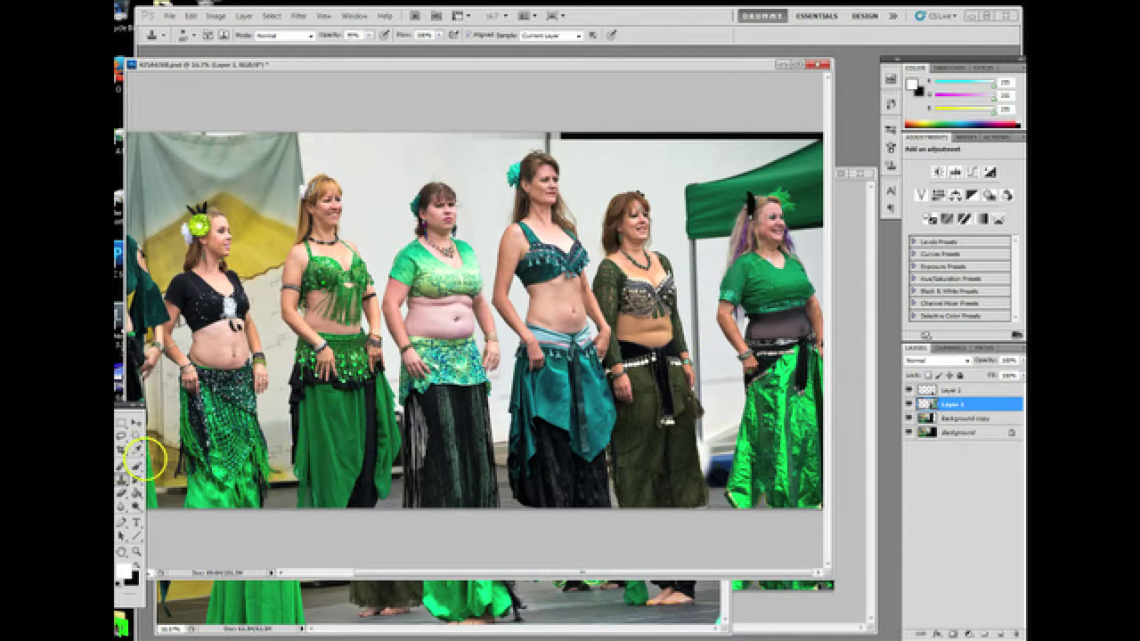
Lasso the rightmost dancer on Layer 1, move her slightly left towards the group, and clear the selection
left_click(123, 425)
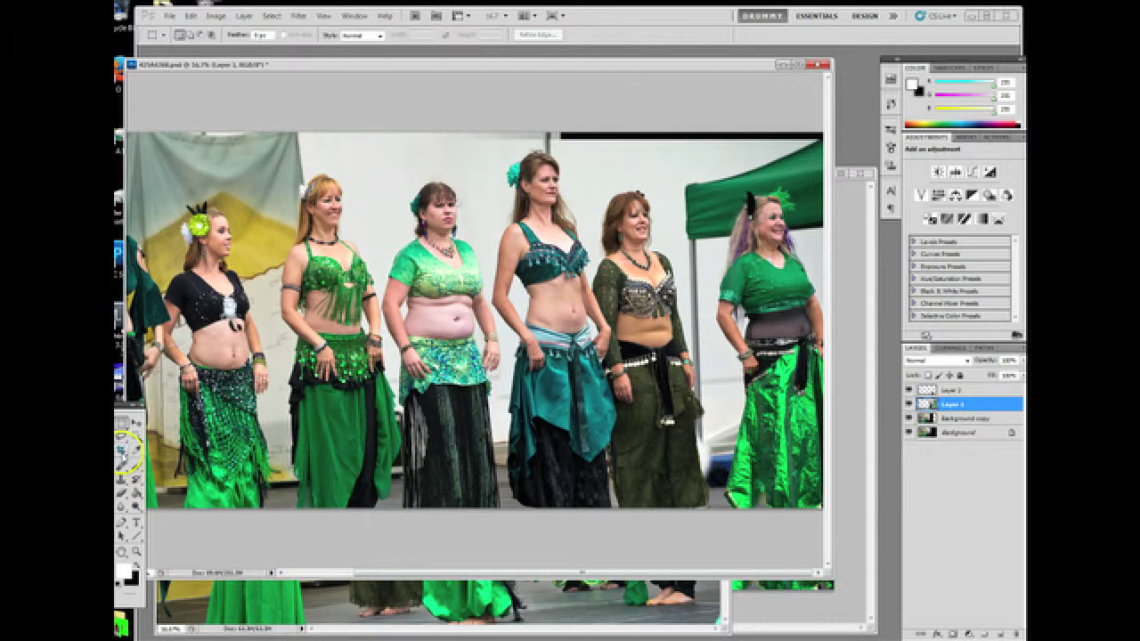
left_click(122, 437)
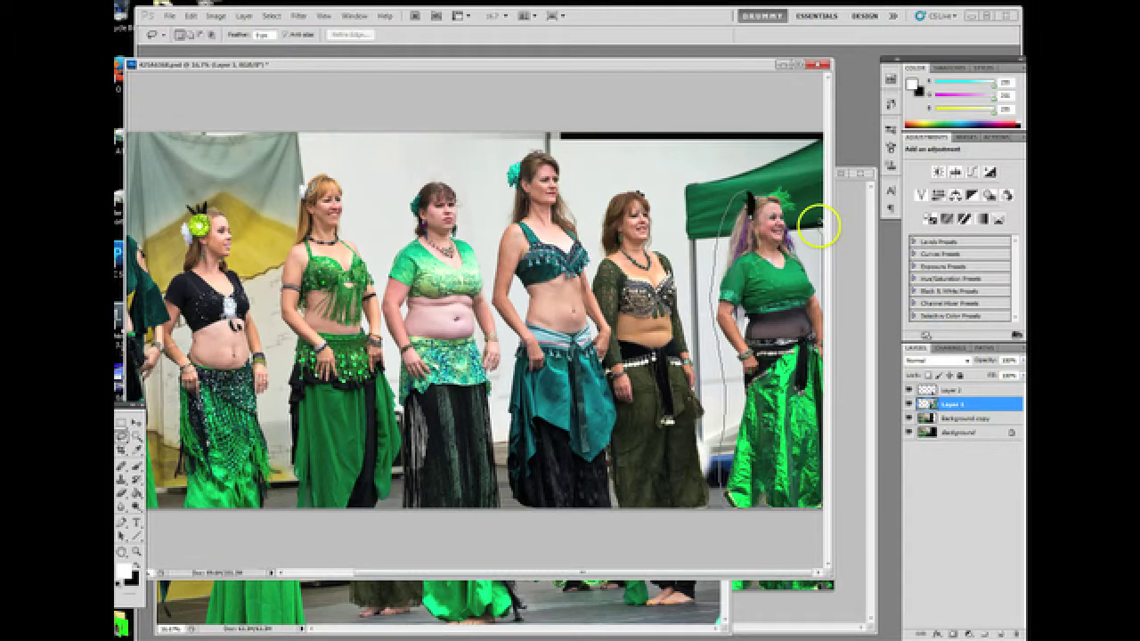
mouse_move(818, 223)
left_mouse_down()
mouse_move(764, 182)
mouse_move(747, 188)
mouse_move(751, 163)
left_mouse_up()
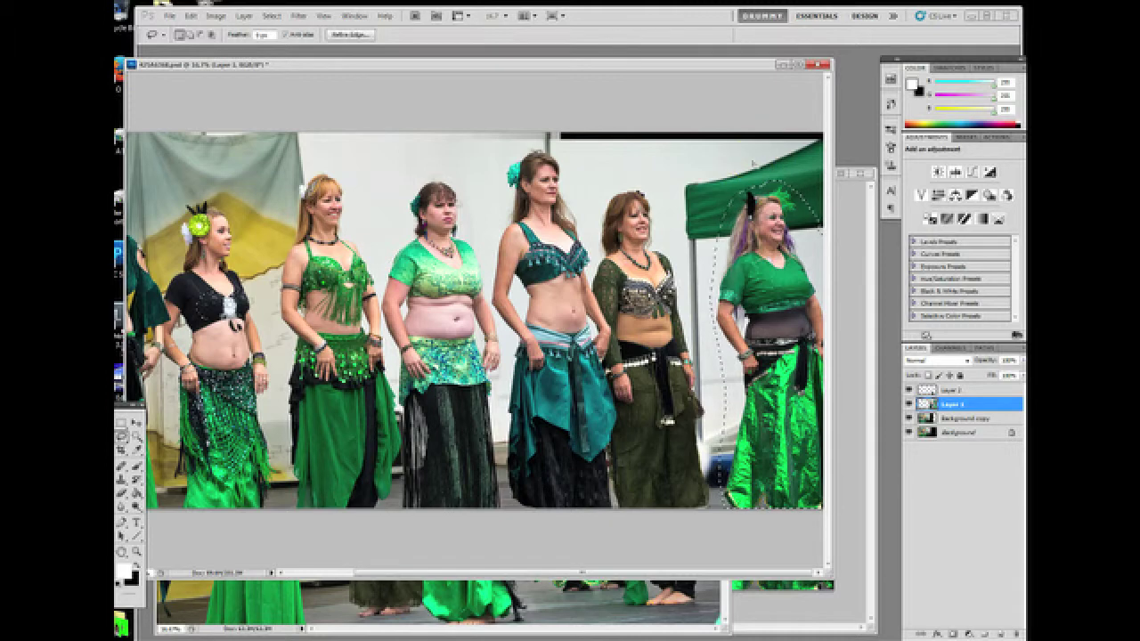
left_click(137, 422)
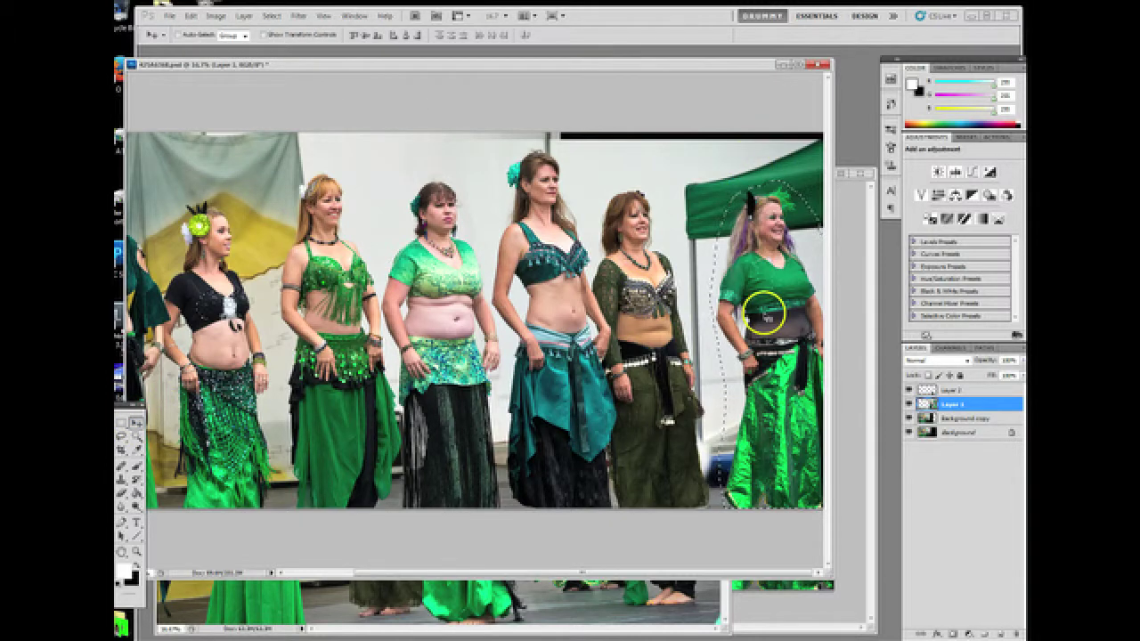
left_click_drag(766, 306, 758, 308)
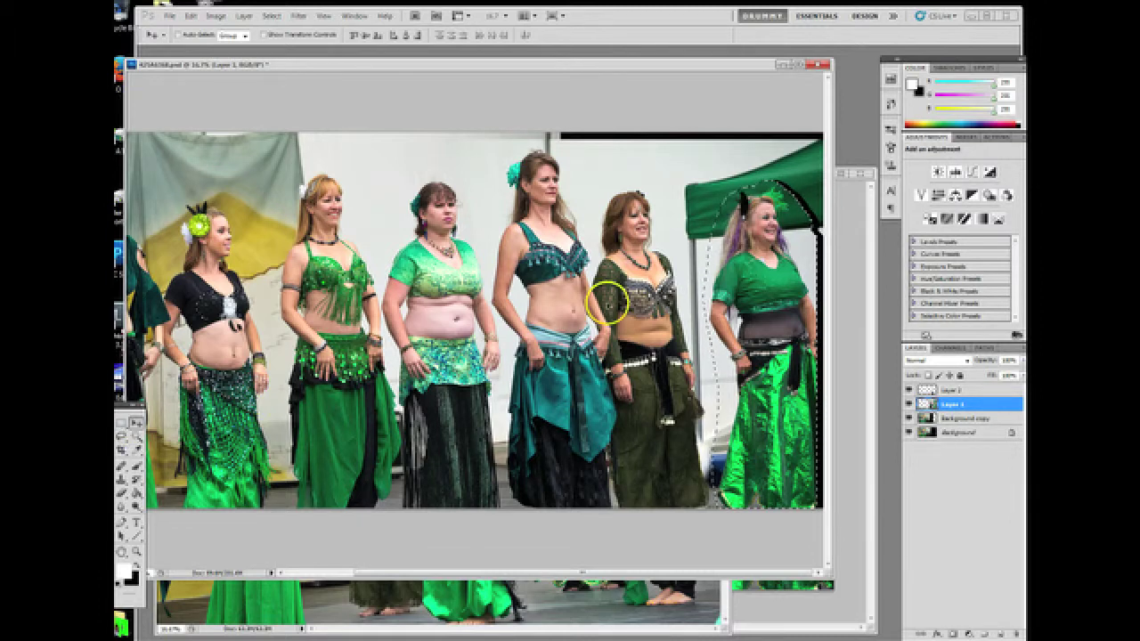
left_click(136, 436)
left_click(678, 353)
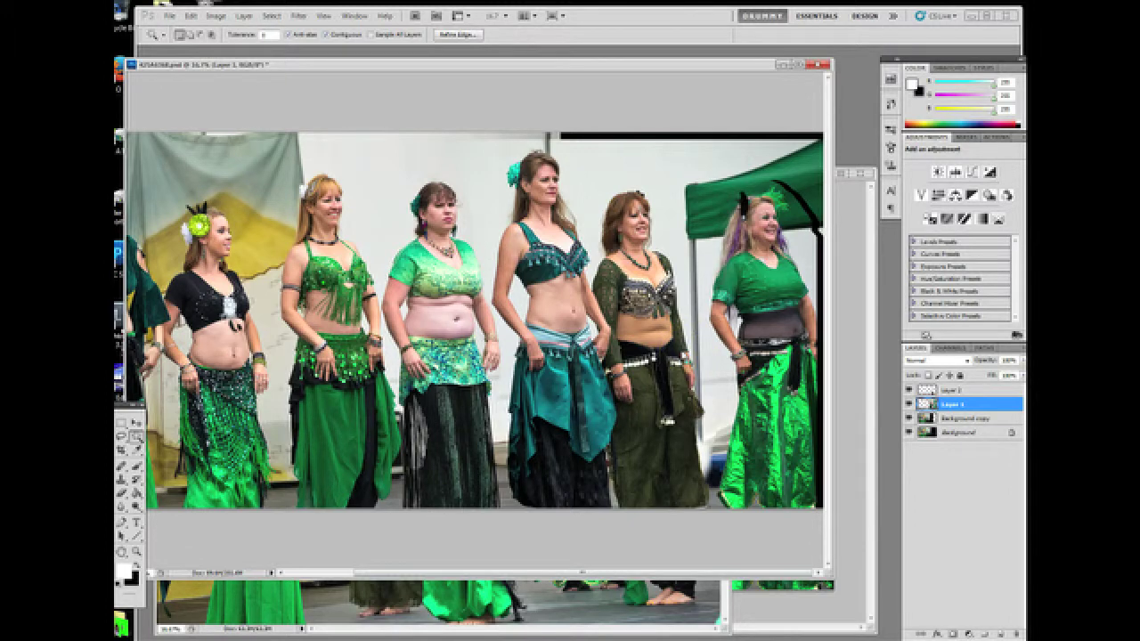
Set the Brush to a hard round tip of about 143 px in white and make Layer 2 active
left_click(137, 465)
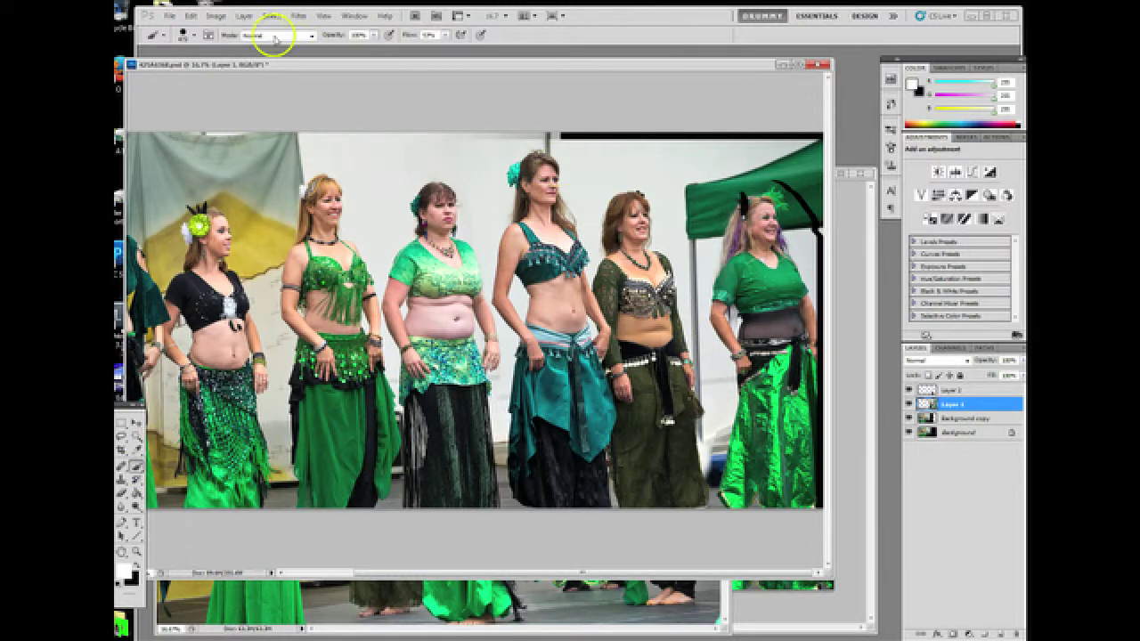
left_click(193, 35)
left_click(196, 68)
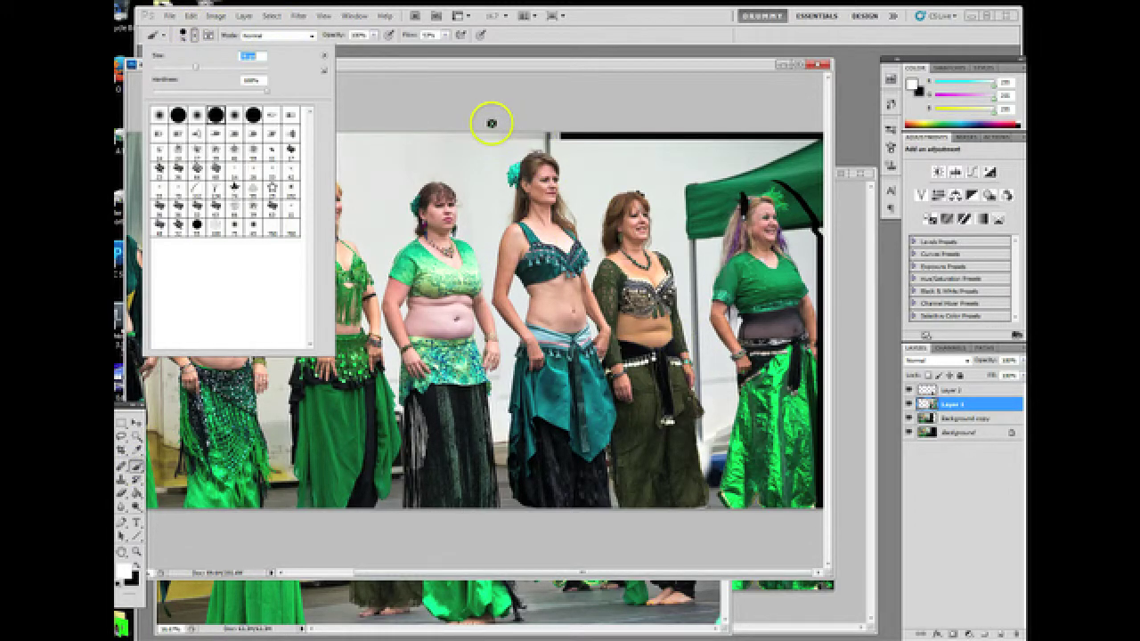
left_click(222, 68)
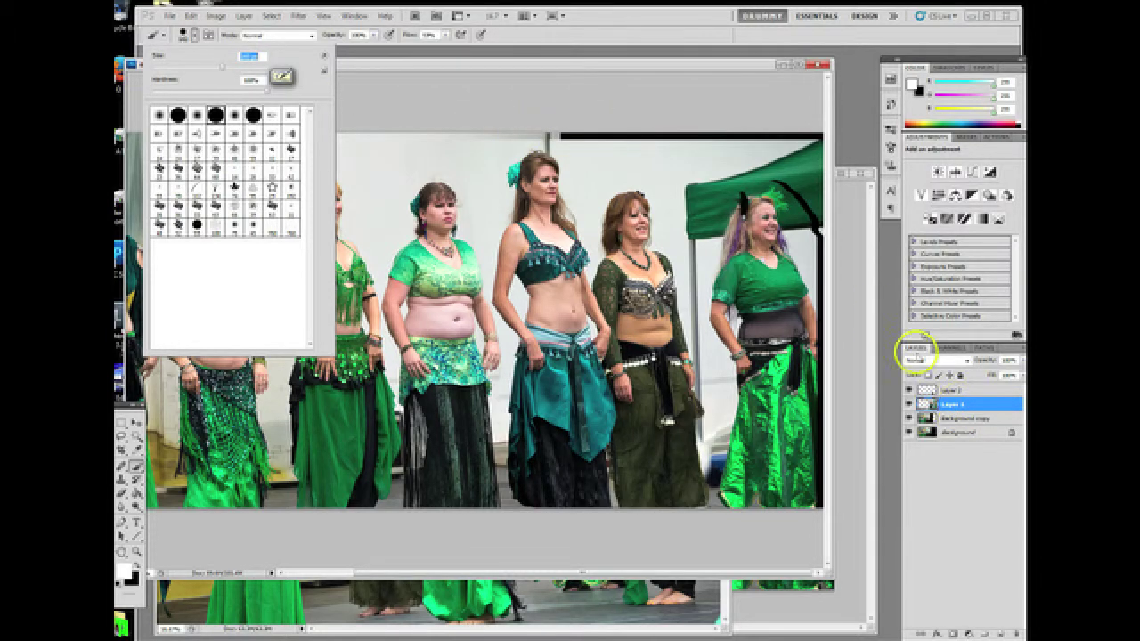
left_click(723, 145)
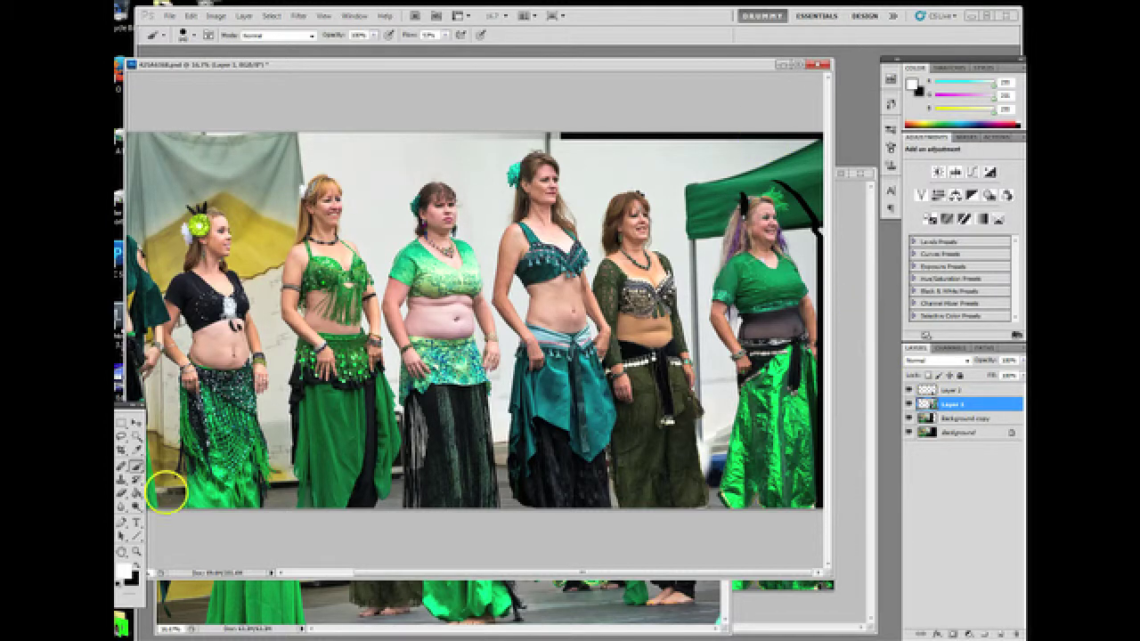
left_click(961, 391)
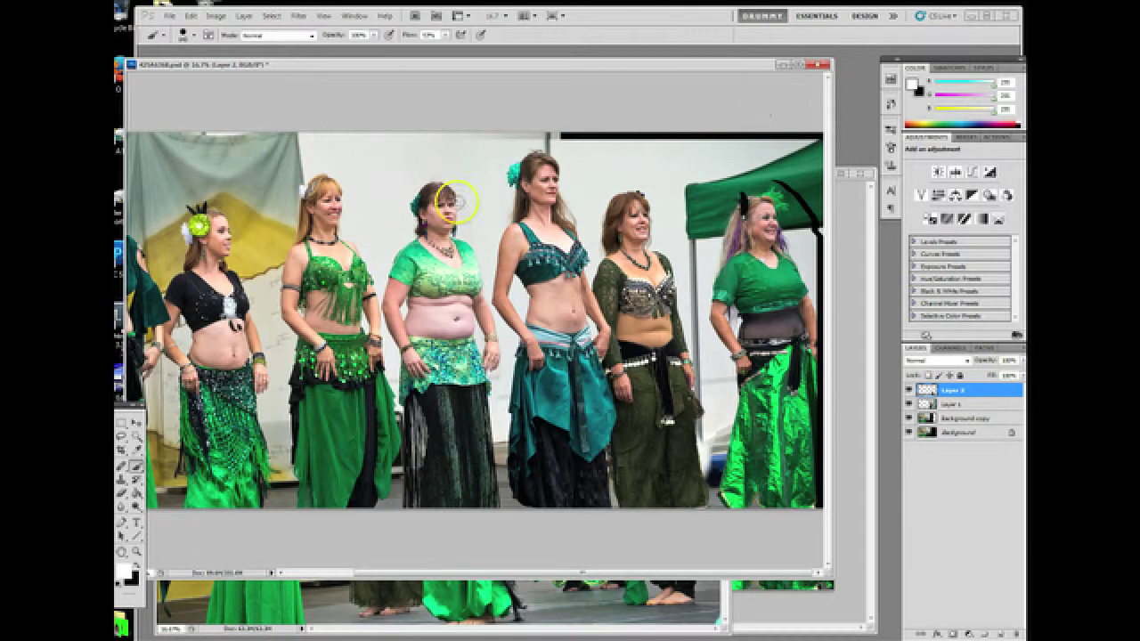
left_click(136, 437)
left_click(580, 174)
key("ctrl+d")
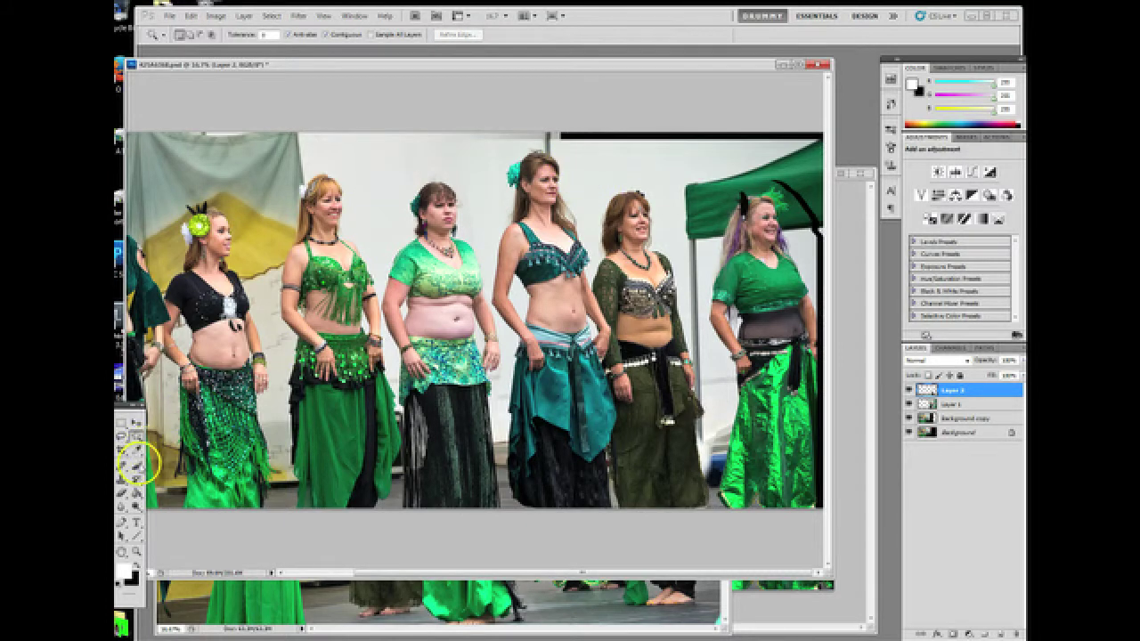
left_click(136, 464)
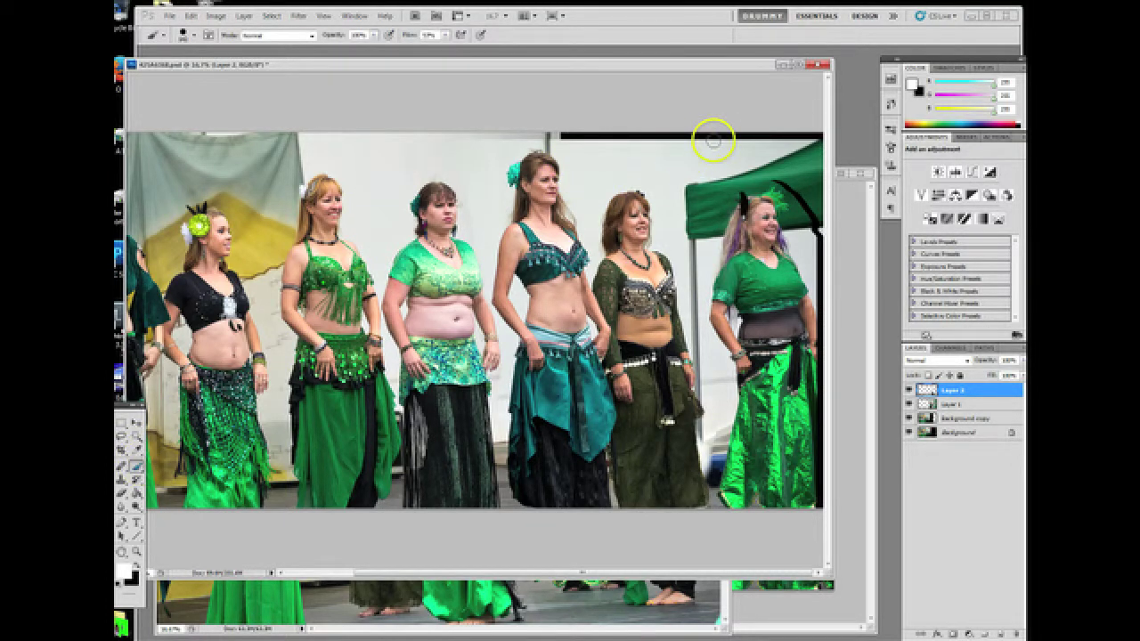
Paint white over the upper edge of the backdrop on Layer 2, covering the seam and the black strip above the dancers
left_click_drag(685, 155, 741, 135)
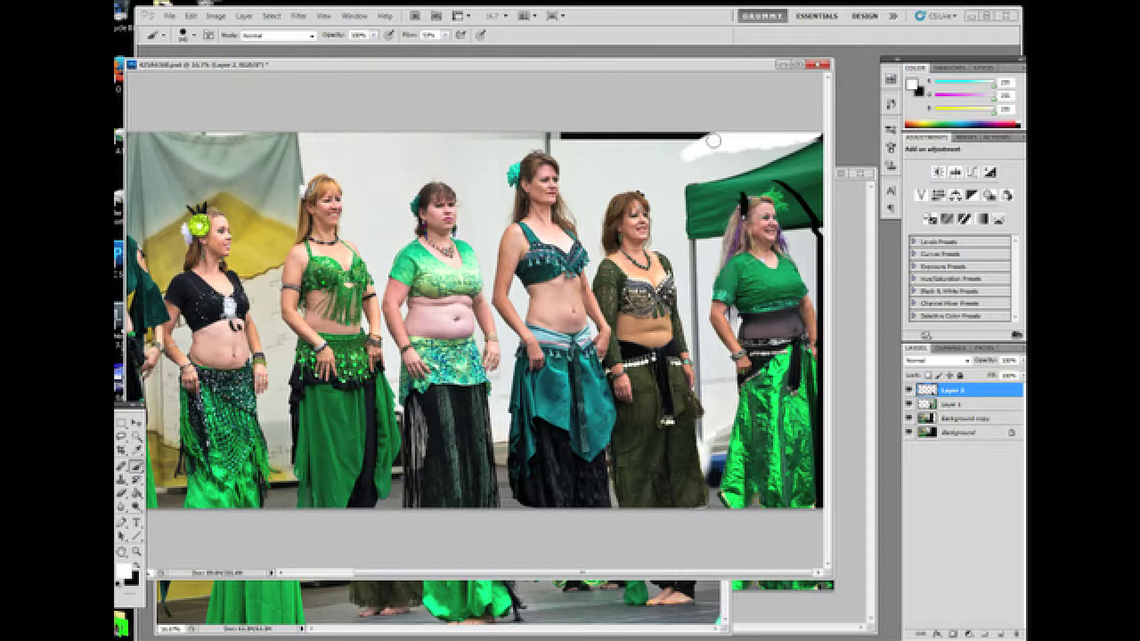
left_click_drag(713, 141, 344, 134)
left_click_drag(596, 122, 310, 138)
mouse_move(656, 122)
left_mouse_down()
mouse_move(632, 138)
mouse_move(644, 154)
mouse_move(800, 129)
left_mouse_up()
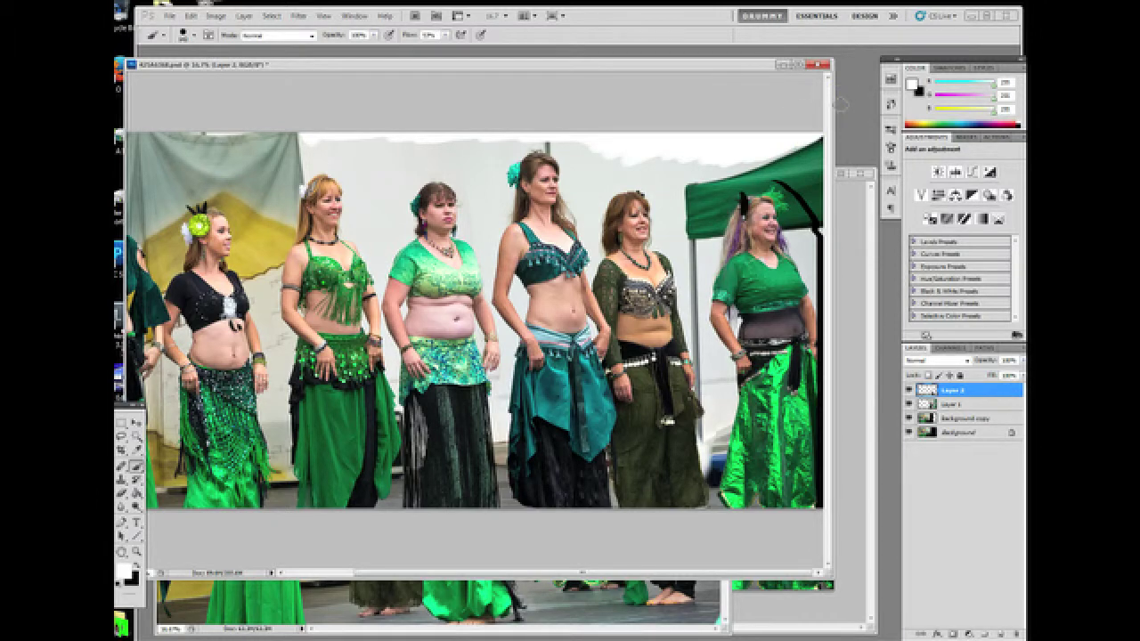
Paint the backdrop between and above the dancers' heads white on Layer 2, staying slightly outside their outlines
mouse_move(316, 142)
left_mouse_down()
mouse_move(383, 178)
mouse_move(436, 155)
left_mouse_up()
mouse_move(482, 219)
left_mouse_down()
mouse_move(489, 133)
mouse_move(467, 170)
mouse_move(453, 139)
mouse_move(442, 155)
mouse_move(537, 139)
mouse_move(568, 146)
mouse_move(584, 208)
mouse_move(606, 160)
mouse_move(627, 149)
mouse_move(579, 174)
mouse_move(627, 154)
mouse_move(660, 182)
mouse_move(649, 160)
mouse_move(675, 182)
mouse_move(671, 234)
mouse_move(670, 161)
mouse_move(674, 232)
left_mouse_up()
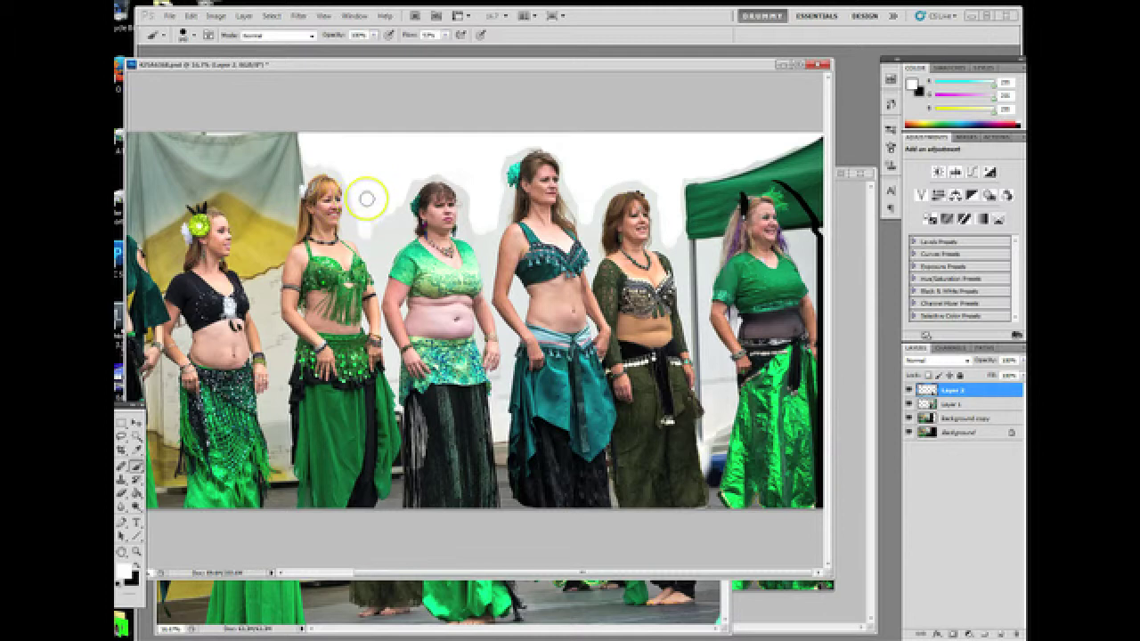
left_click_drag(367, 199, 367, 199)
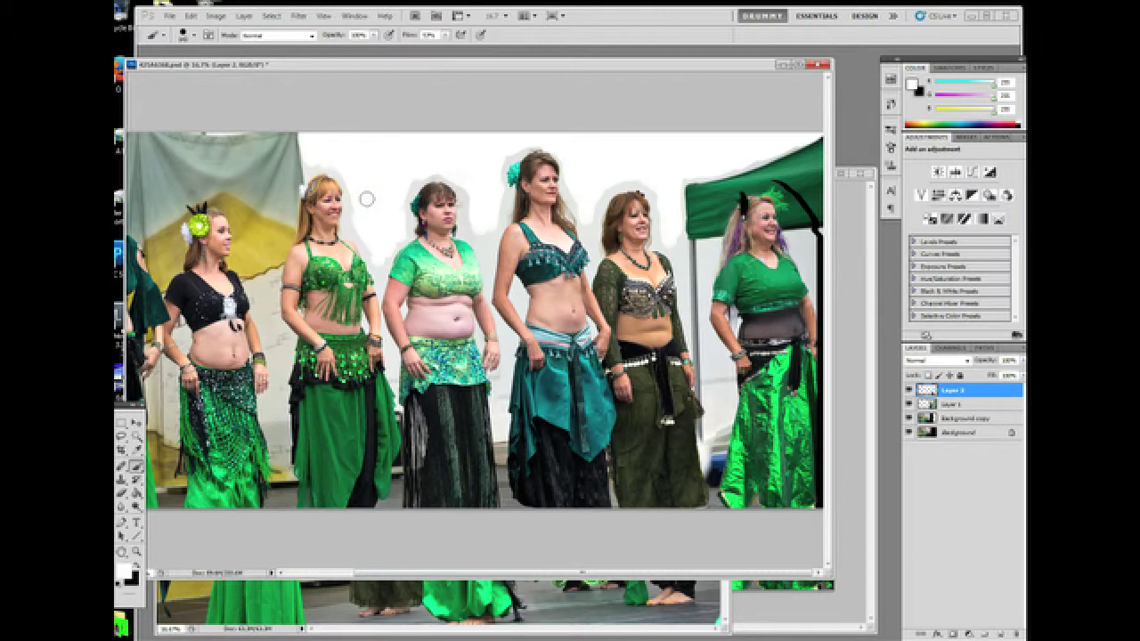
left_click(356, 143)
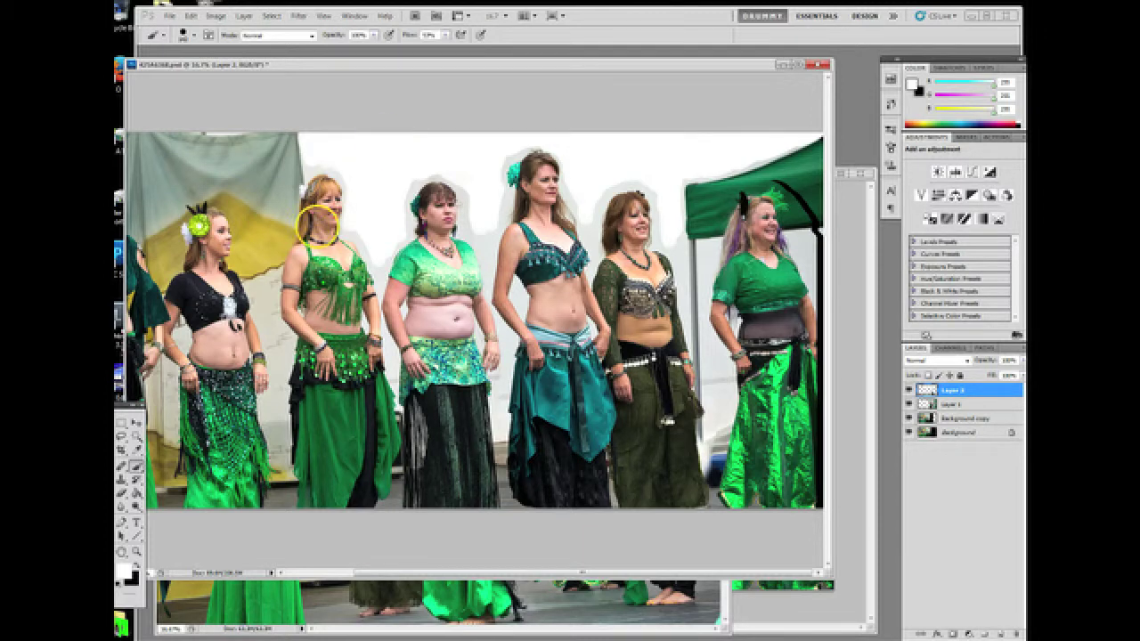
Set the brush to Vivid Light mode at 15% opacity
left_click(307, 36)
left_click(280, 234)
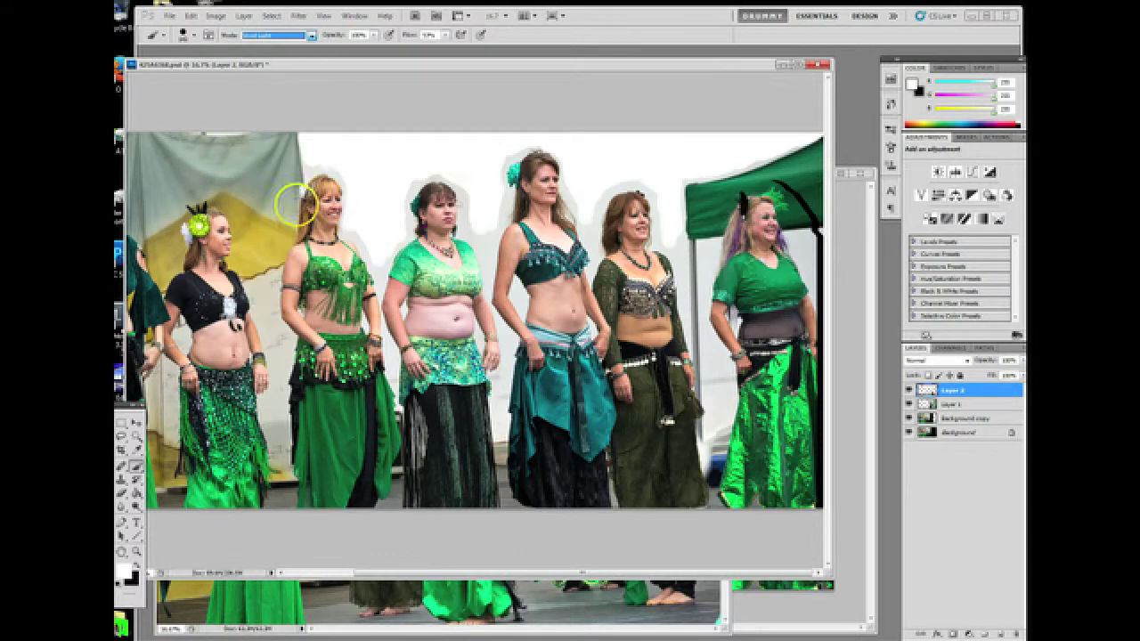
left_click(374, 35)
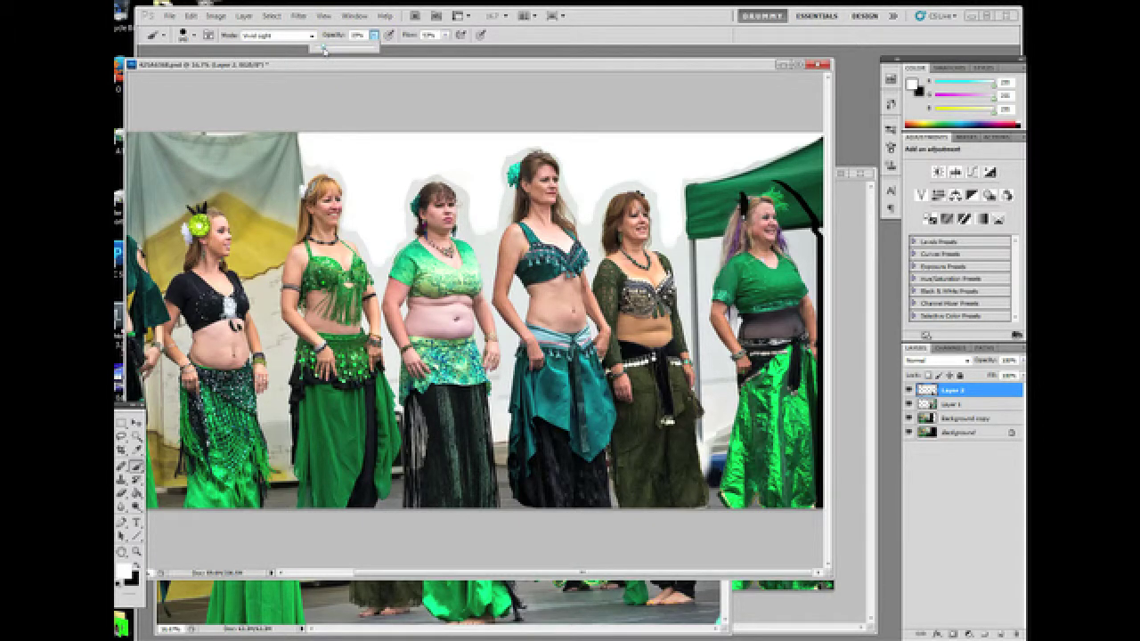
left_click(949, 415)
left_click(948, 418)
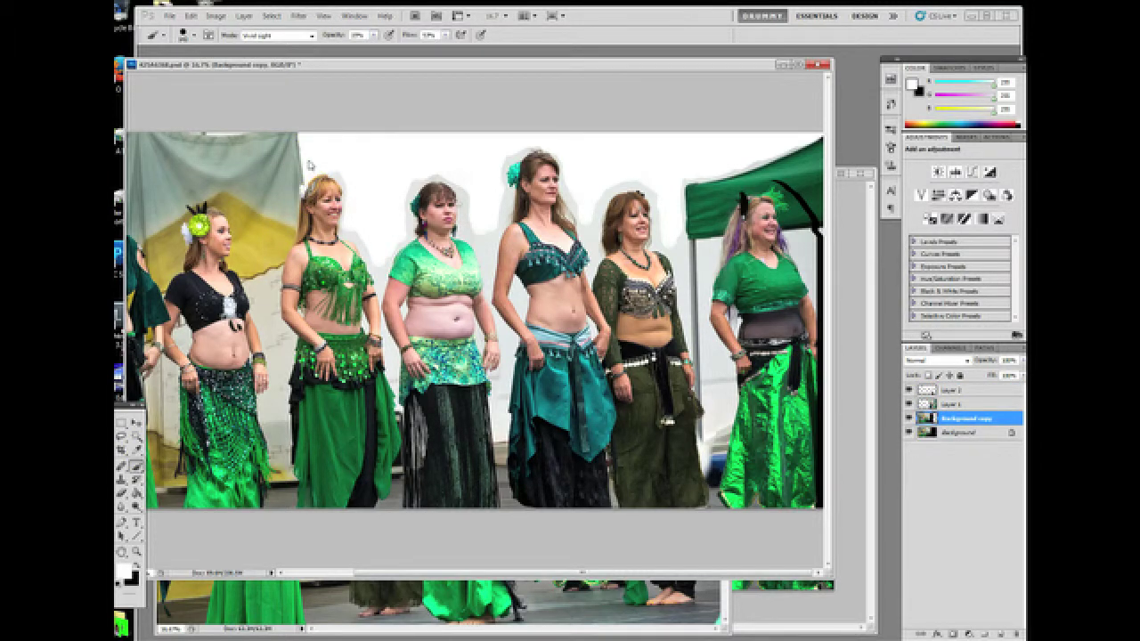
left_click(190, 15)
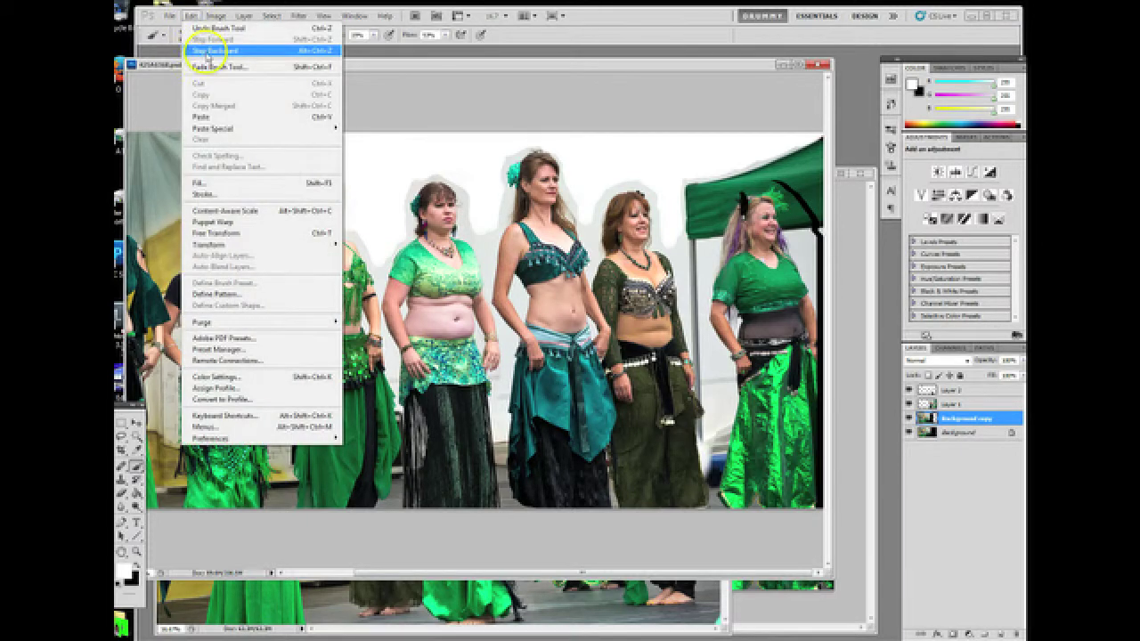
left_click(192, 40)
Soften the brush to 0% hardness and make the Background copy layer active
left_click(192, 38)
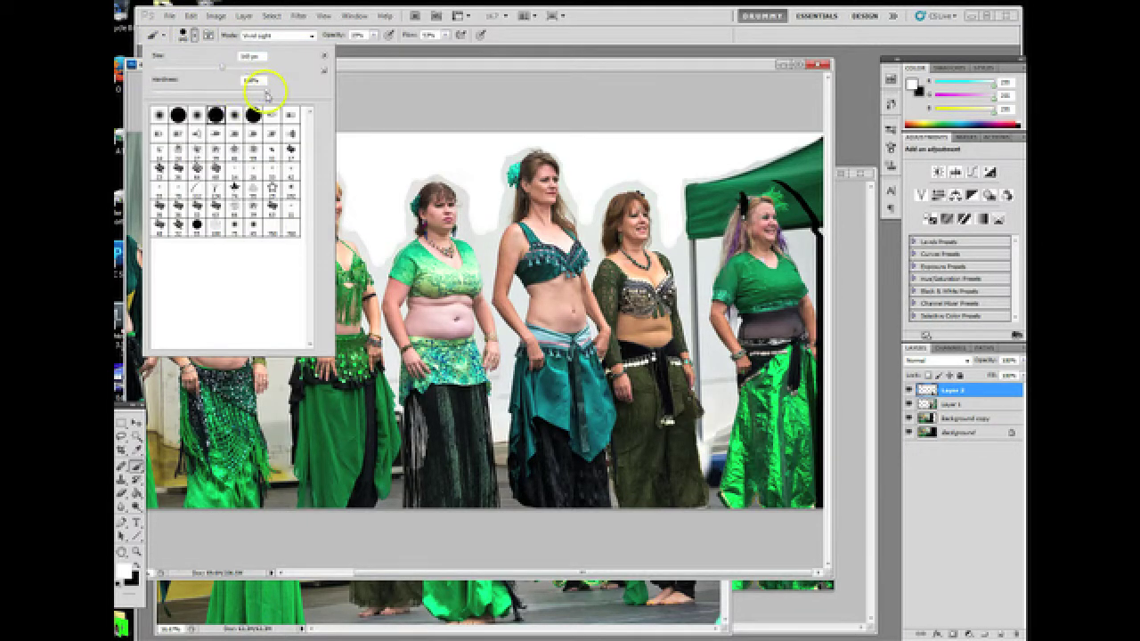
left_click_drag(268, 96, 147, 93)
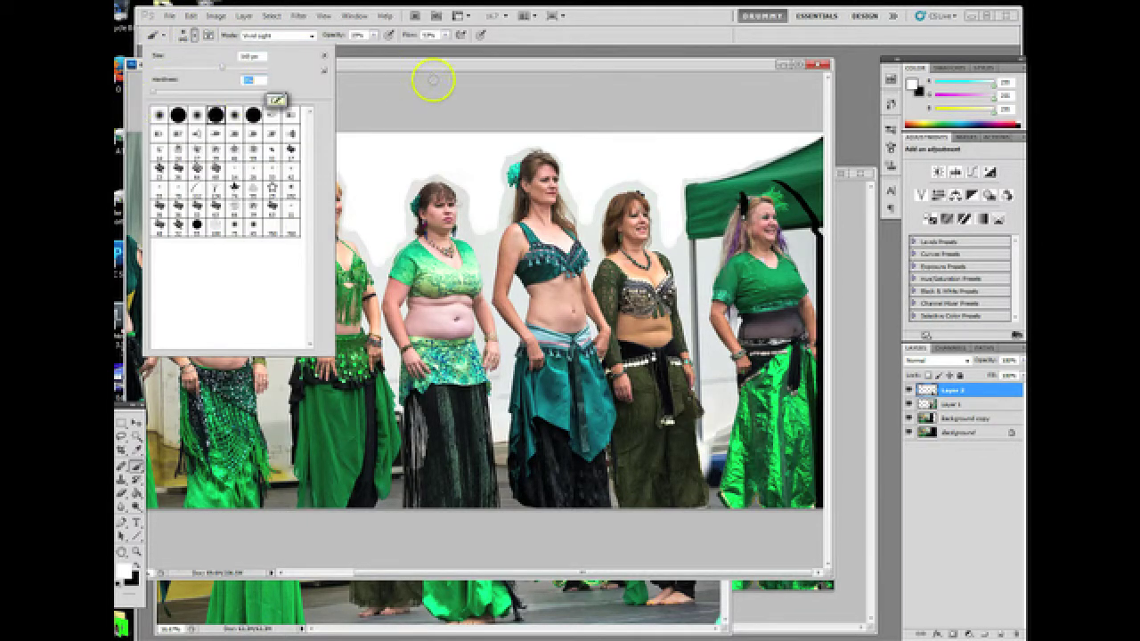
left_click(956, 417)
Brush away the grey halo around the blonde dancer in green and the head of the dancer beside her on Background copy
mouse_move(348, 194)
left_mouse_down()
mouse_move(311, 152)
mouse_move(310, 171)
left_mouse_up()
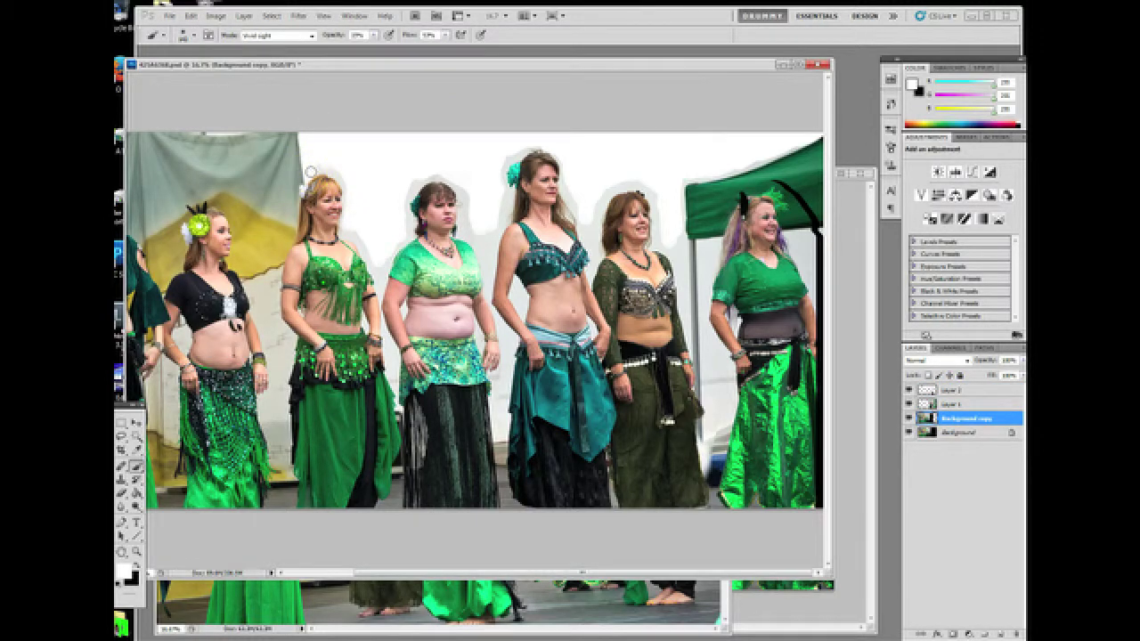
mouse_move(310, 171)
left_mouse_down()
mouse_move(348, 239)
mouse_move(352, 214)
mouse_move(388, 261)
left_mouse_up()
mouse_move(415, 190)
left_mouse_down()
mouse_move(386, 215)
mouse_move(374, 274)
mouse_move(375, 325)
mouse_move(385, 332)
left_mouse_up()
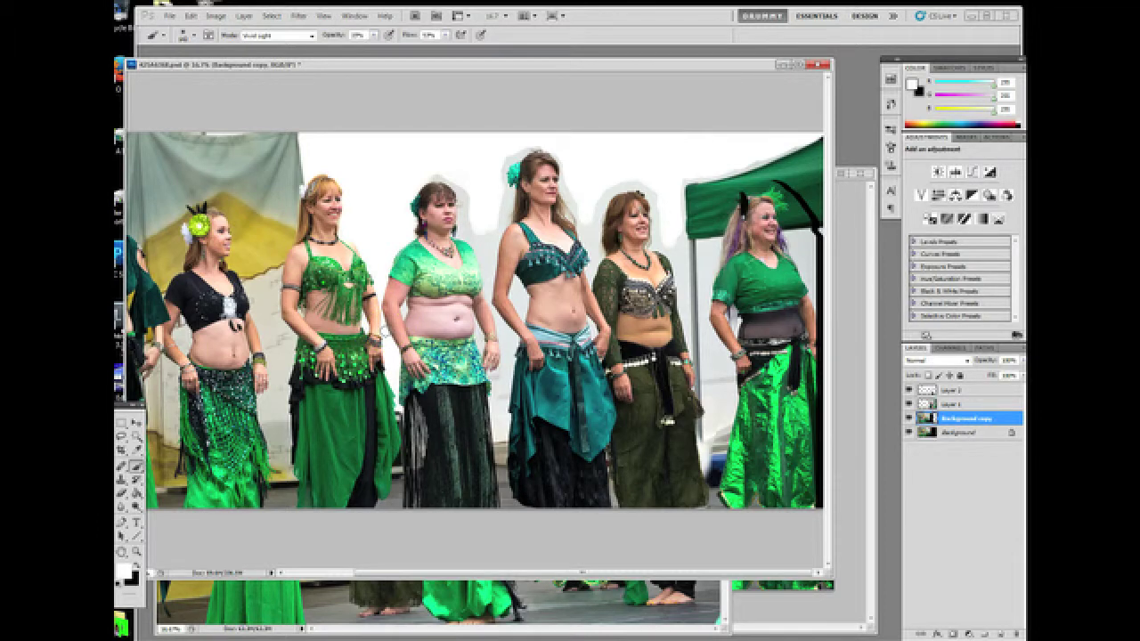
left_click(413, 186)
mouse_move(413, 186)
left_mouse_down()
mouse_move(466, 221)
mouse_move(470, 175)
left_mouse_up()
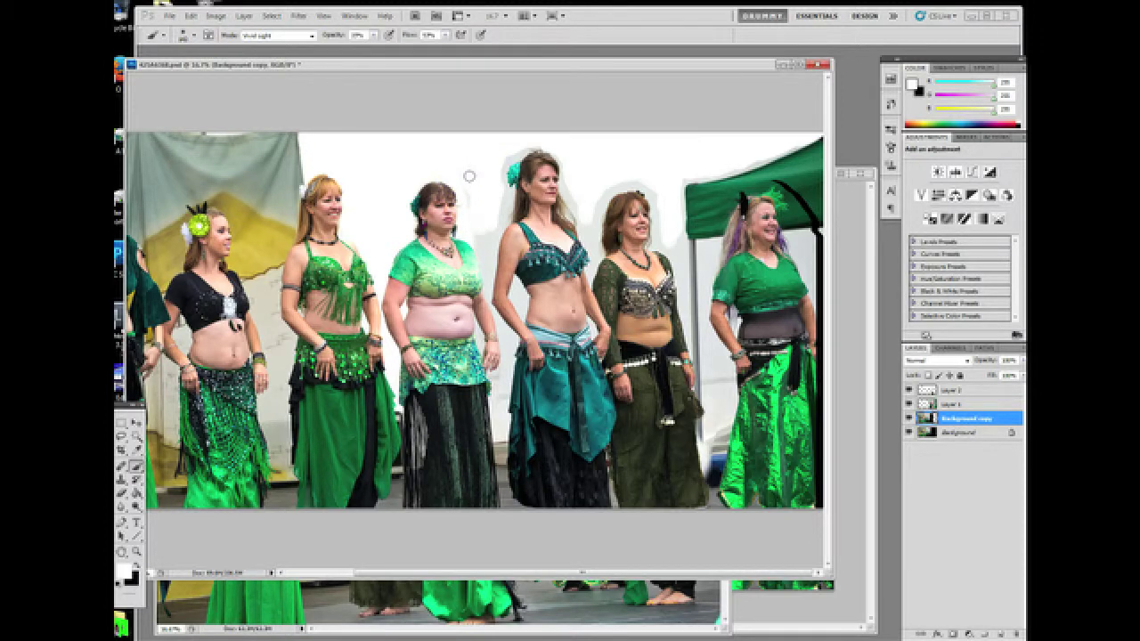
Brighten the backdrop beside the third dancer's hip and between the two leftmost dancers on Background copy
mouse_move(492, 312)
left_mouse_down()
mouse_move(480, 335)
mouse_move(495, 383)
left_mouse_up()
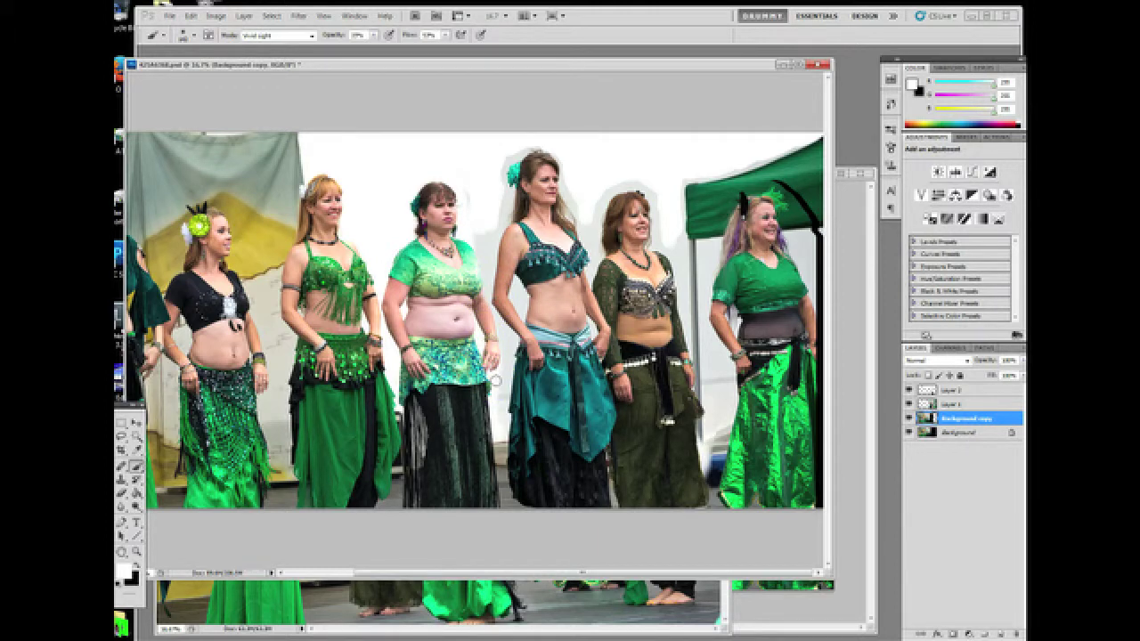
left_click_drag(495, 347, 503, 364)
mouse_move(274, 277)
left_mouse_down()
mouse_move(248, 290)
mouse_move(283, 399)
mouse_move(286, 463)
left_mouse_up()
mouse_move(290, 346)
left_mouse_down()
mouse_move(279, 281)
mouse_move(246, 283)
mouse_move(282, 310)
mouse_move(161, 378)
mouse_move(183, 317)
mouse_move(187, 325)
mouse_move(183, 292)
left_mouse_up()
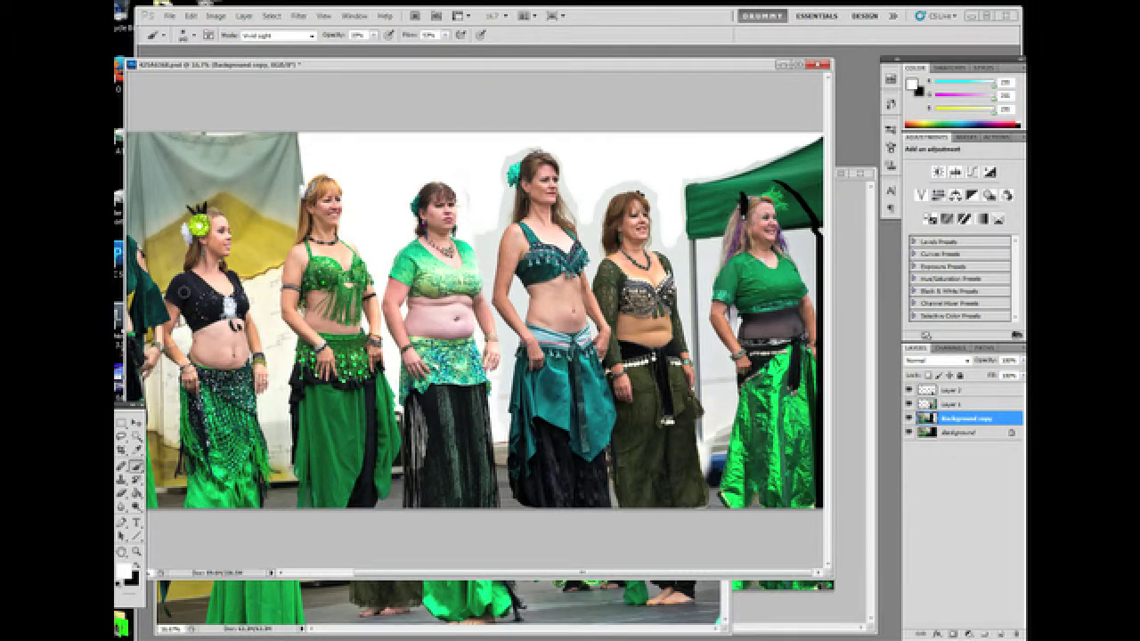
Make Layer 1 active and brush the grey backdrop around the tall dancer's head, arms and waist to white
left_click(965, 403)
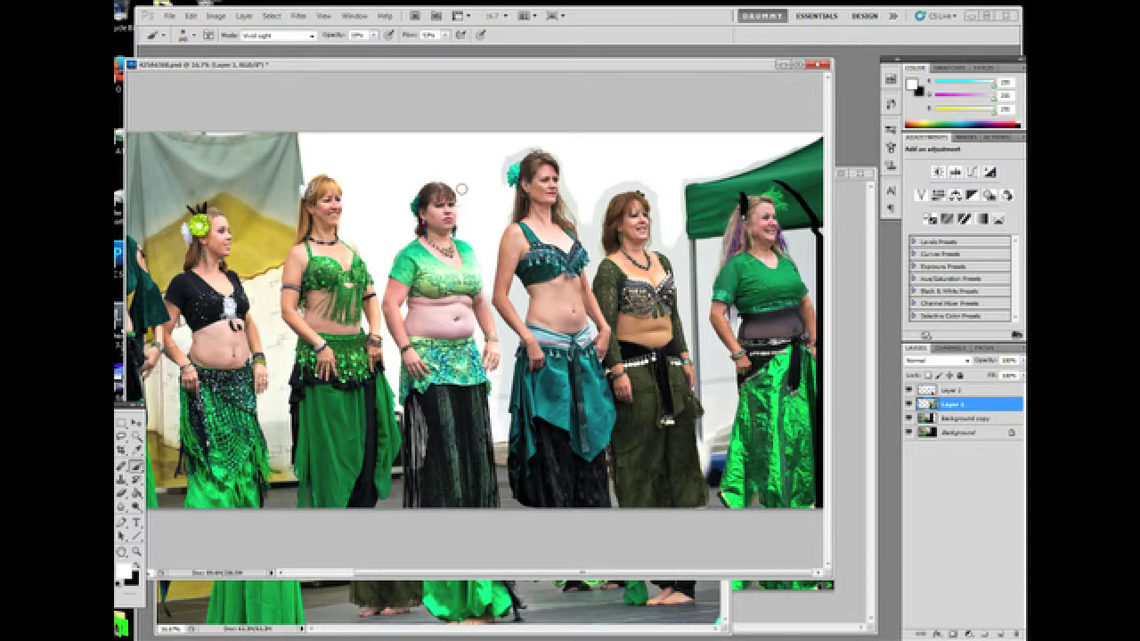
left_click(514, 151)
left_click(513, 306)
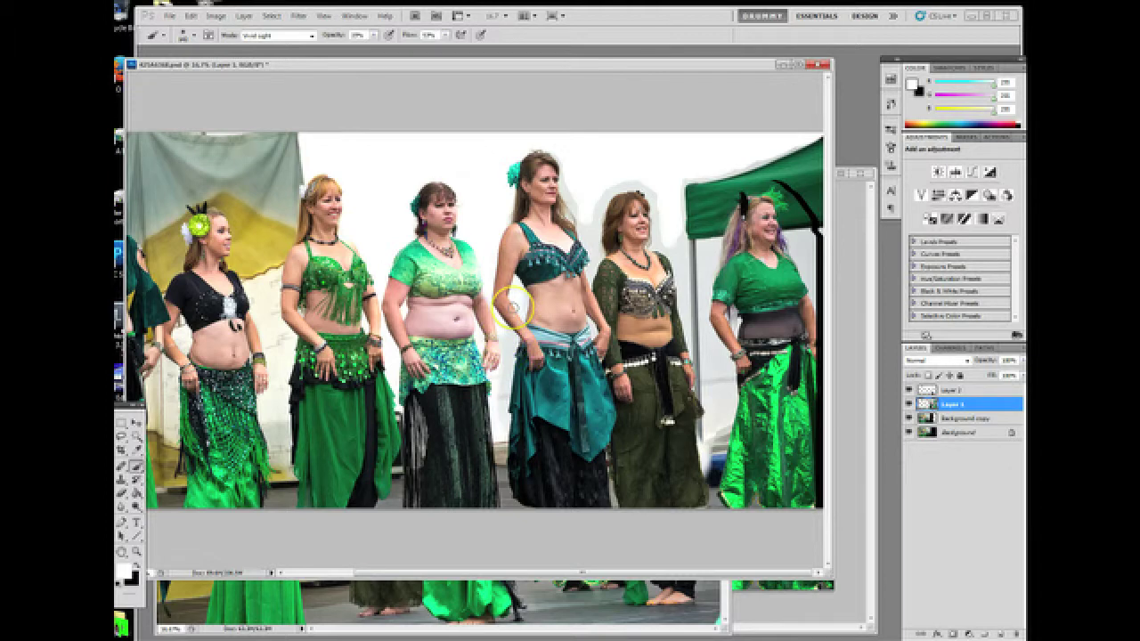
left_click_drag(514, 309, 501, 330)
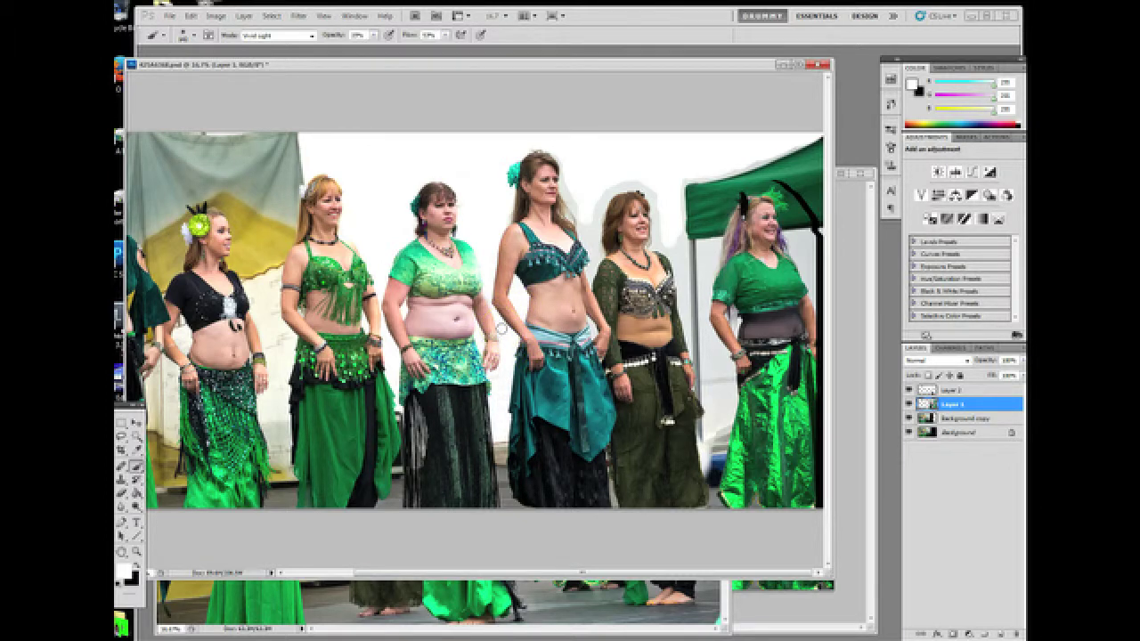
left_click(592, 321)
left_click(589, 261)
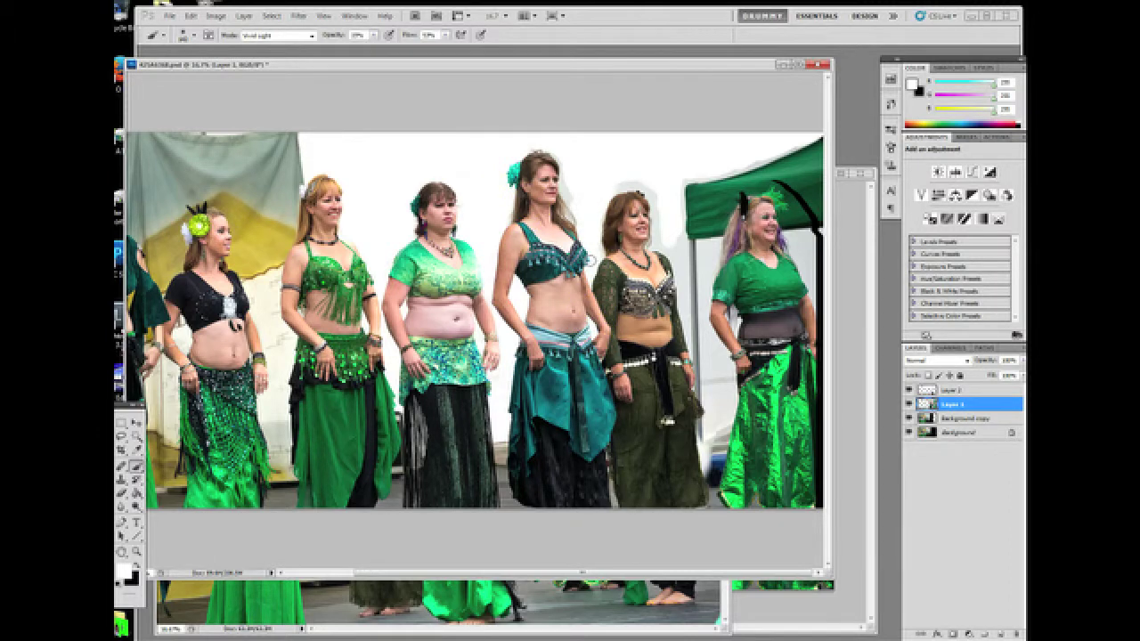
left_click(566, 163)
Whiten the remaining grey backdrop around the olive-dressed dancer's head and along the green canopy's upper edge on Layer 1
left_click(646, 184)
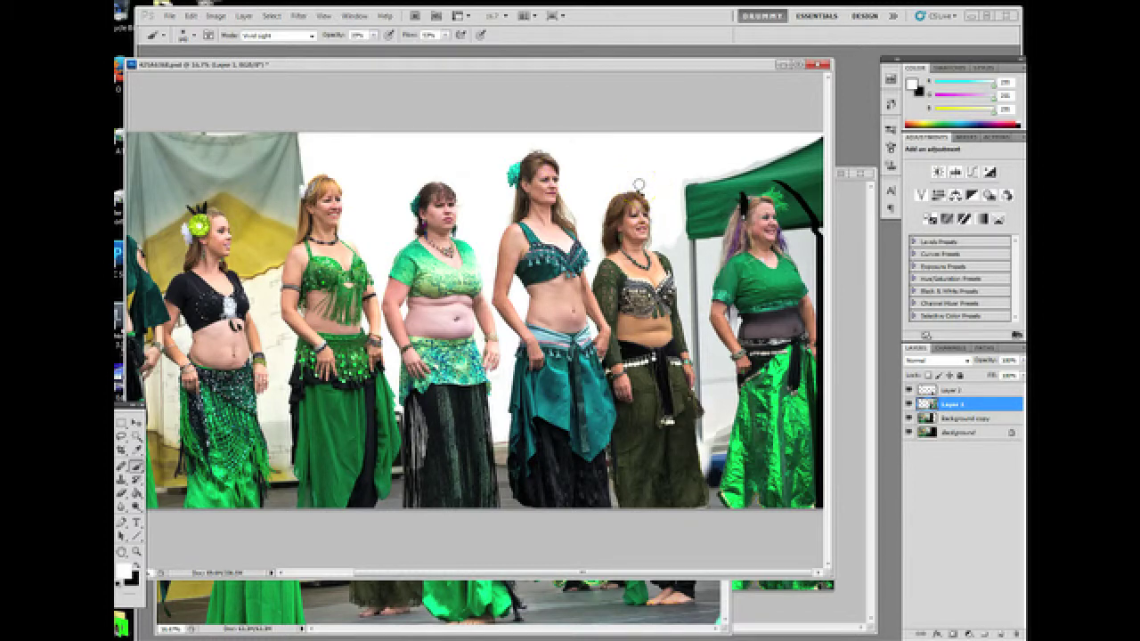
mouse_move(638, 184)
left_mouse_down()
mouse_move(674, 186)
mouse_move(682, 232)
mouse_move(689, 178)
mouse_move(702, 170)
mouse_move(686, 178)
mouse_move(816, 138)
left_mouse_up()
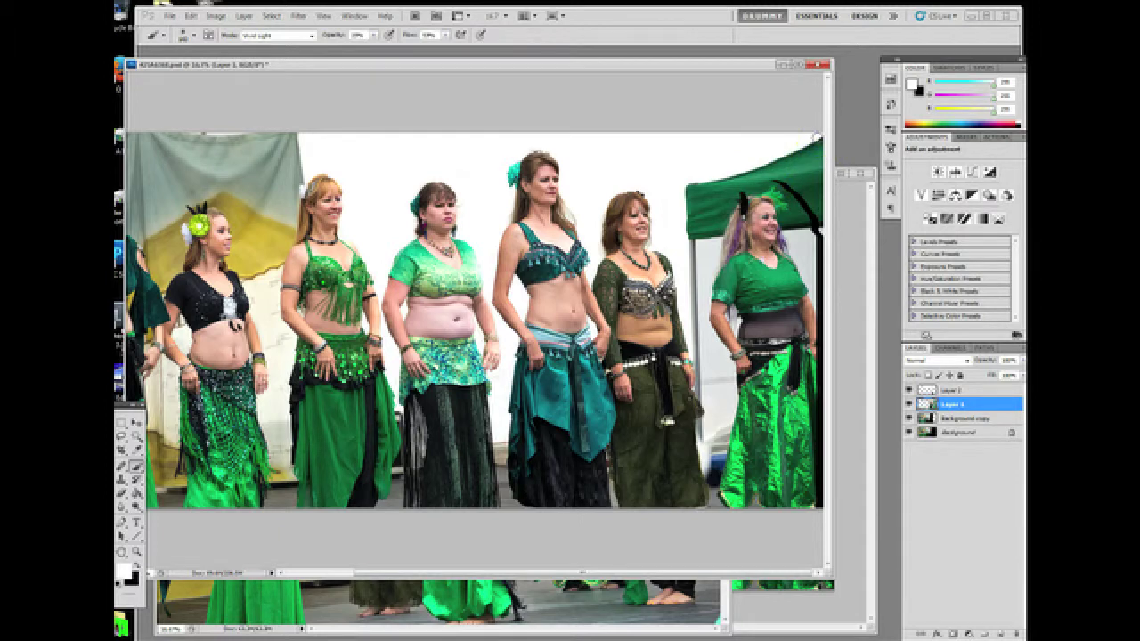
left_click(677, 178)
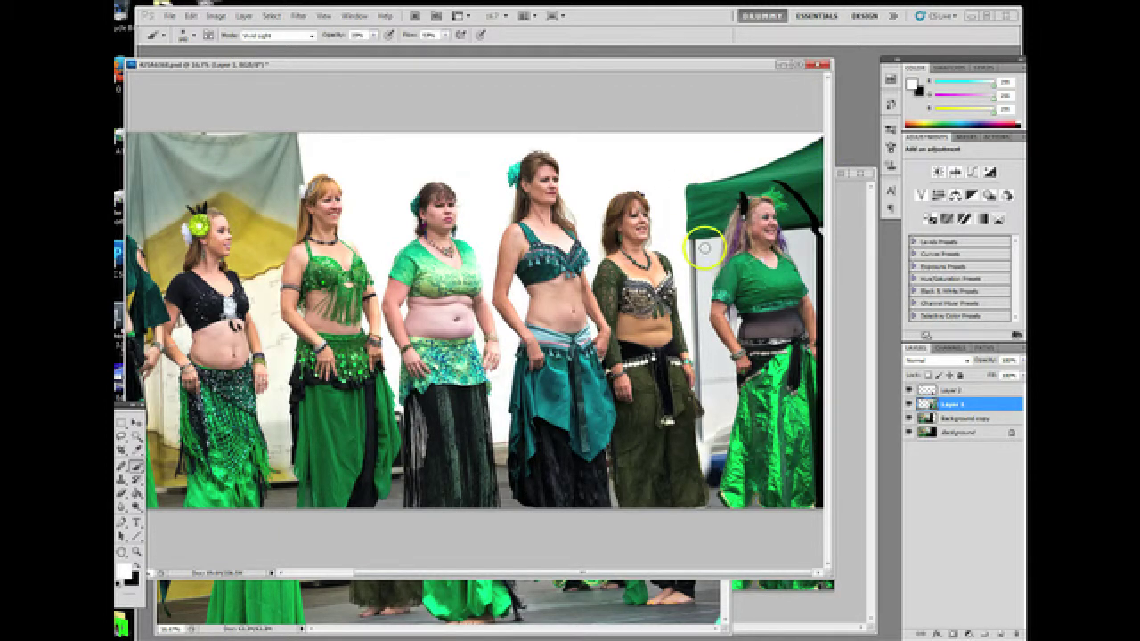
Brighten the backdrop under the canopy, between the tent pole and the rightmost dancer and around her body, on Layer 1
left_click_drag(704, 249, 701, 296)
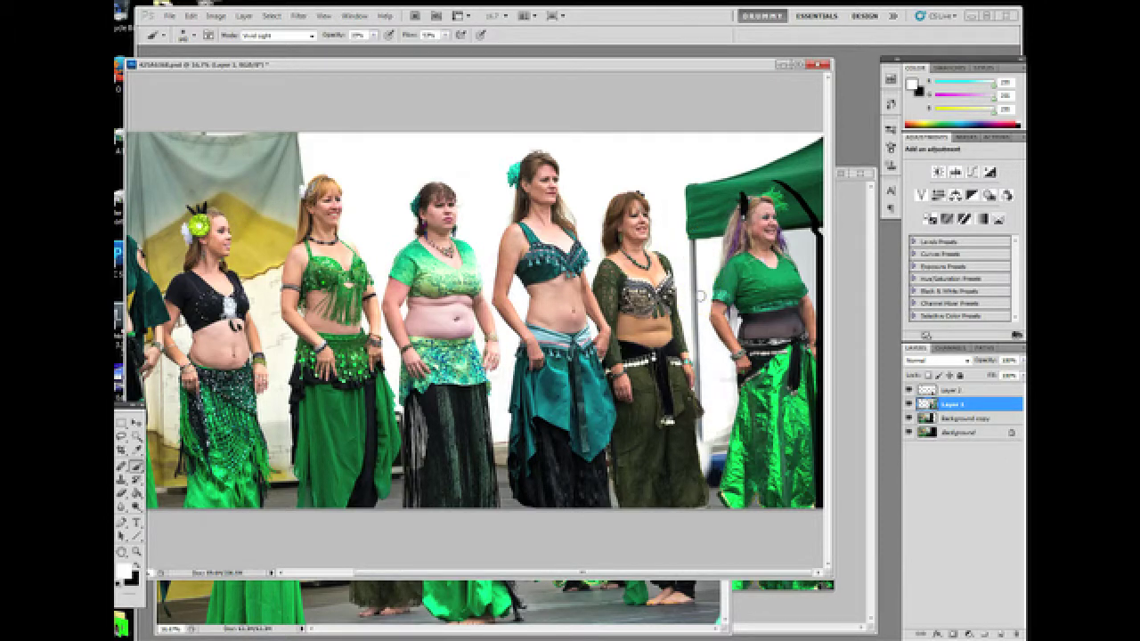
left_click_drag(728, 373, 728, 373)
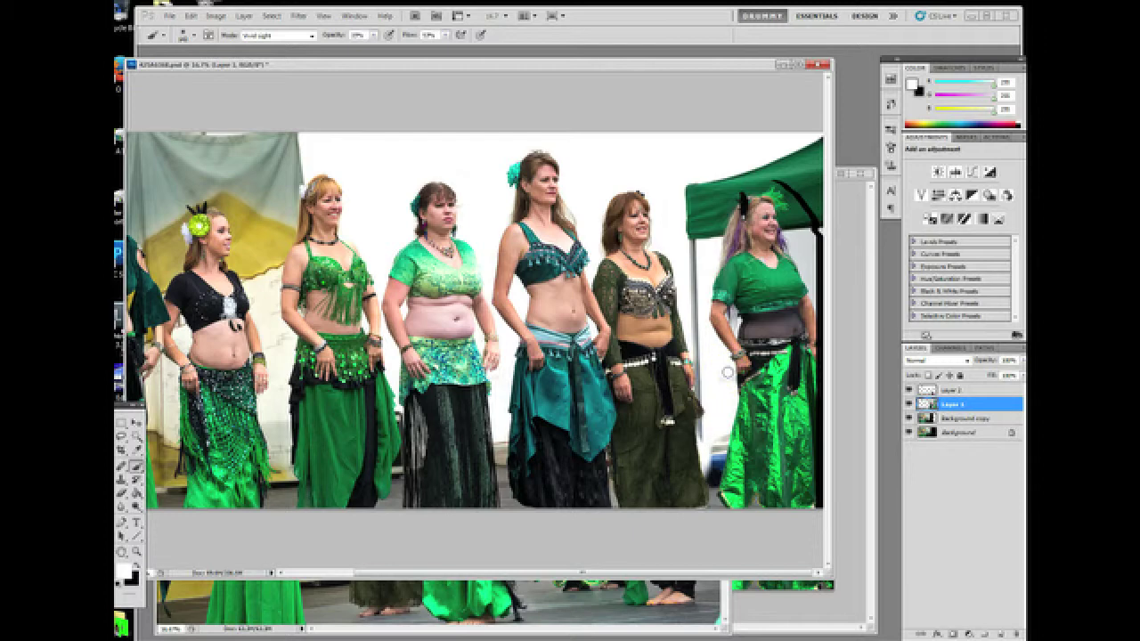
left_click(707, 443)
left_click_drag(733, 317, 727, 371)
left_click(704, 374)
mouse_move(788, 244)
left_mouse_down()
mouse_move(804, 242)
mouse_move(792, 245)
mouse_move(811, 313)
mouse_move(806, 239)
mouse_move(809, 311)
left_mouse_up()
Touch up the remaining grey spots beside the canopy and around the tall dancer on Layer 1 with the white brush
left_click(691, 170)
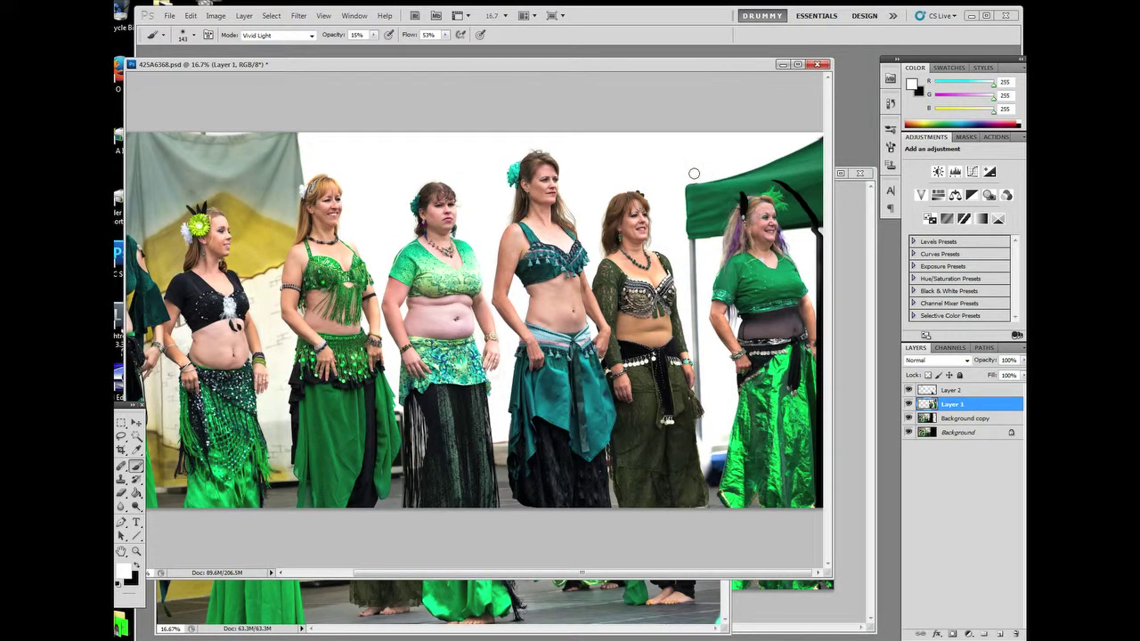
left_click(649, 136)
left_click(589, 258)
mouse_move(592, 257)
left_mouse_down()
mouse_move(531, 146)
mouse_move(500, 130)
left_mouse_up()
Toggle the visibility of Layer 1, Background copy and Layer 2 to examine what each layer contributes to the image
left_click(909, 403)
left_click(909, 403)
left_click(909, 389)
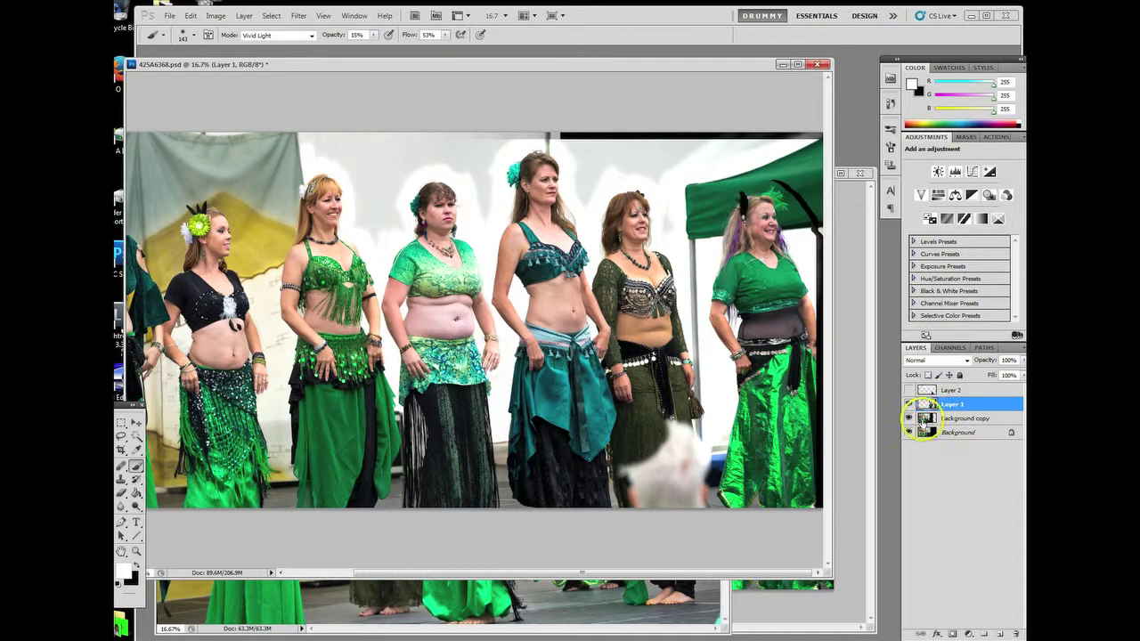
left_click(909, 403)
left_click(909, 403)
left_click(908, 418)
left_click(908, 418)
left_click(909, 390)
left_click(909, 390)
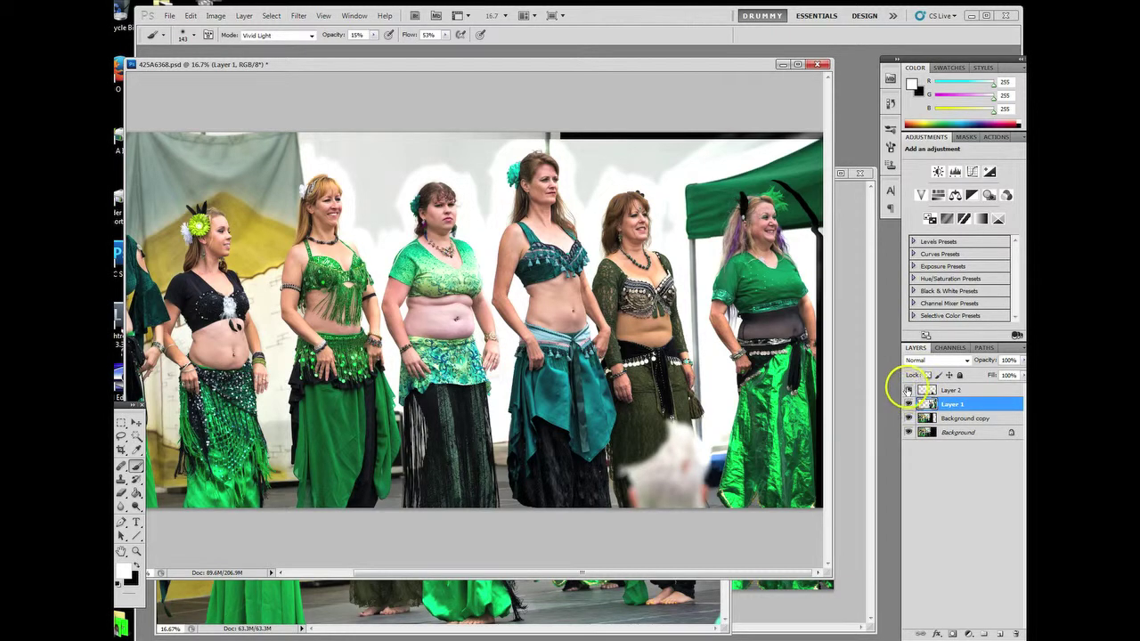
Toggle the visibility of Layer 2 to examine how it covers the spectator's head and the grey backdrop
left_click(909, 390)
left_click(909, 390)
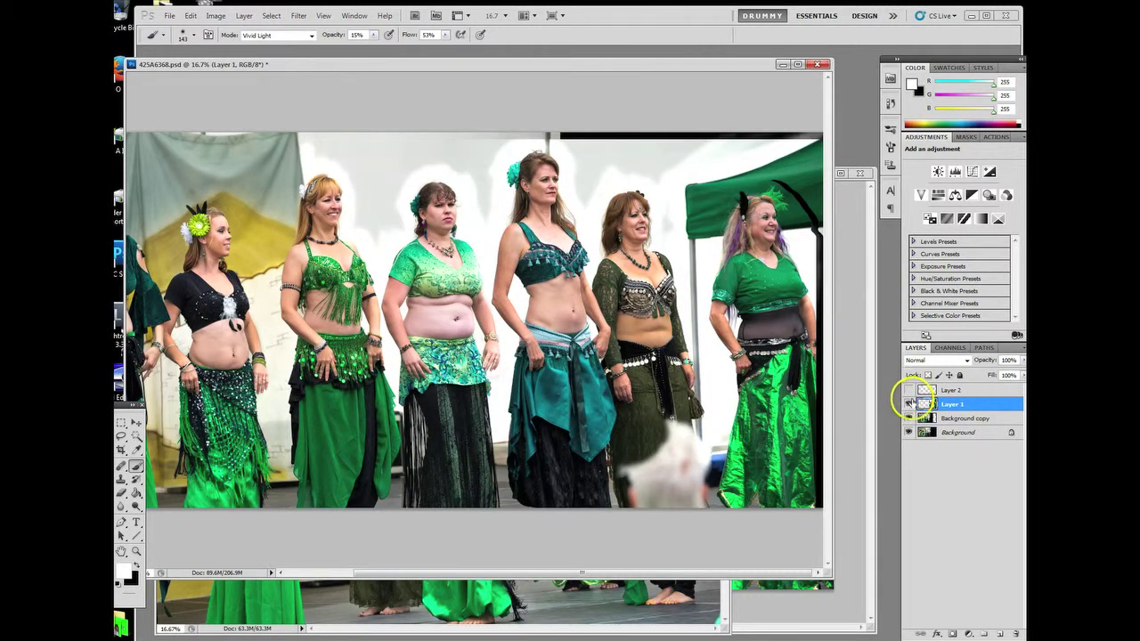
left_click(909, 391)
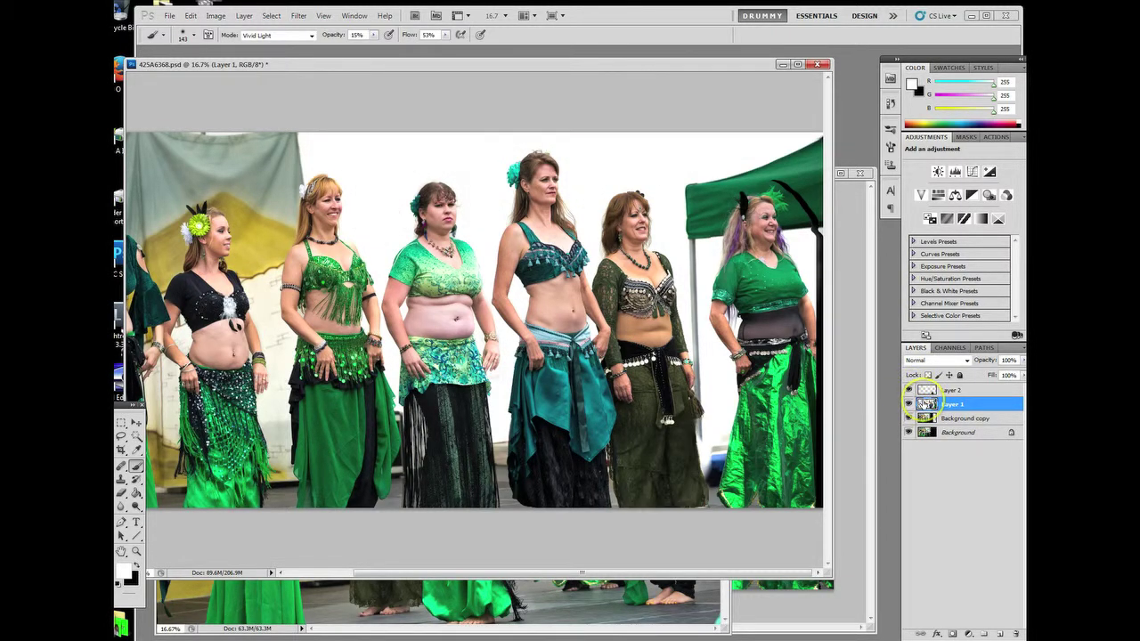
Clean up the pale patch along the edge of the olive skirt on Layer 1 using a 168 px Clone Stamp
left_click(122, 479)
left_click_drag(696, 454, 698, 451)
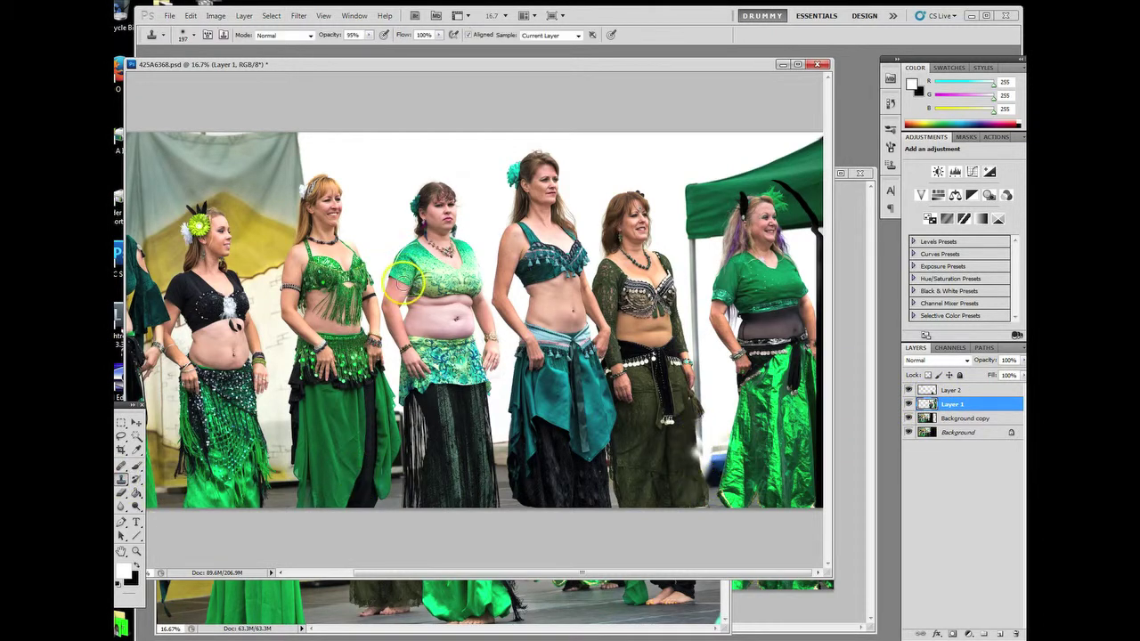
left_click(193, 35)
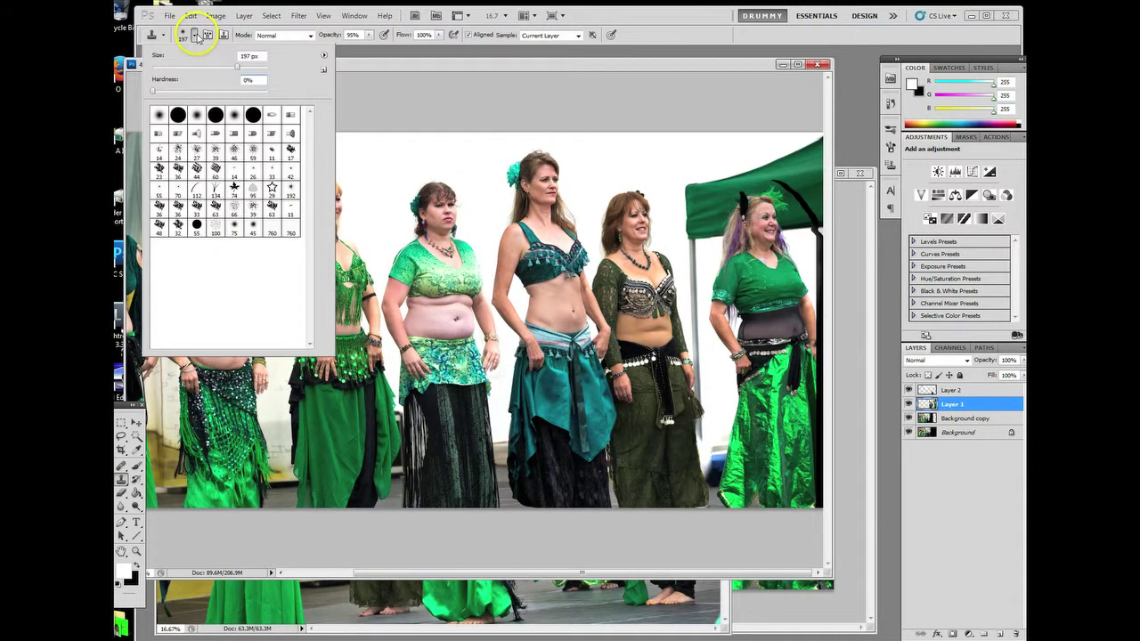
left_click_drag(241, 67, 229, 67)
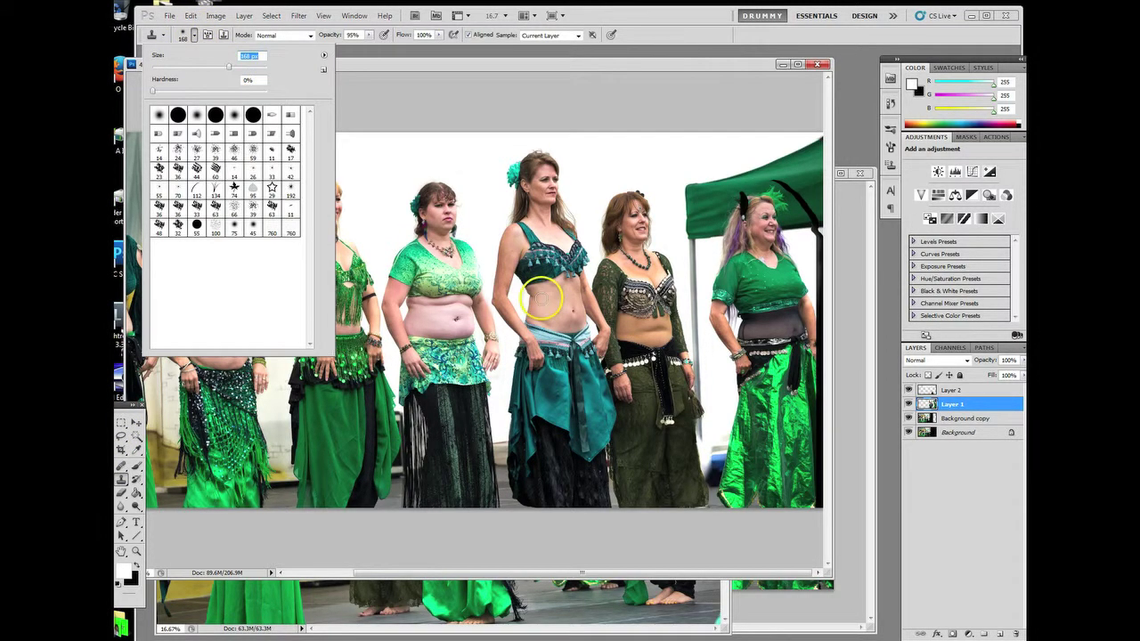
left_click(697, 428)
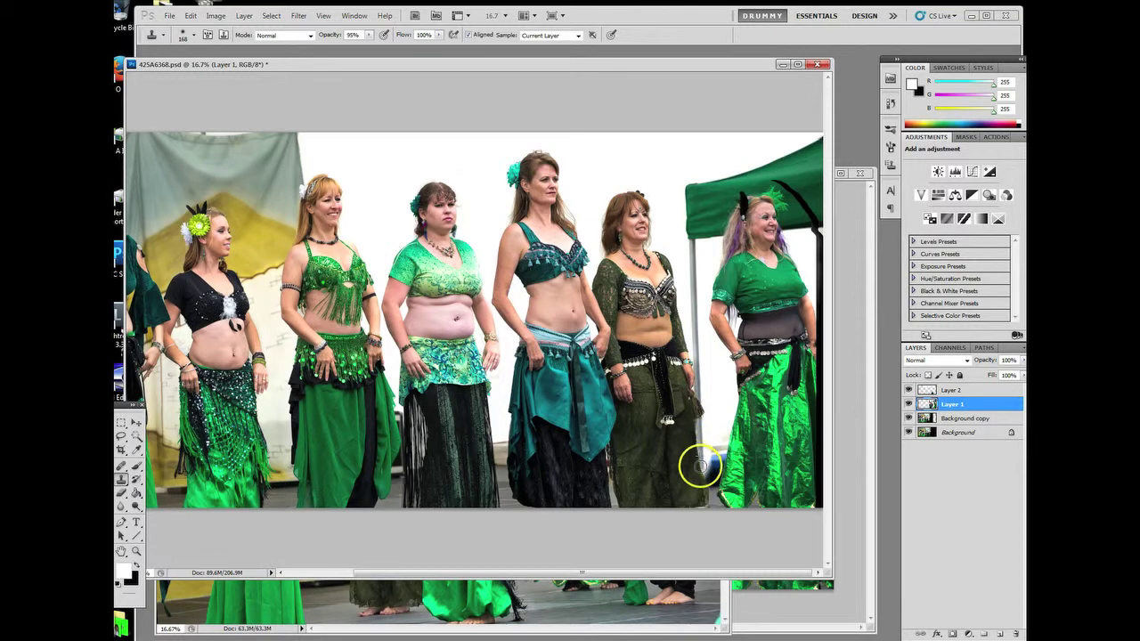
mouse_move(704, 468)
left_mouse_down()
mouse_move(712, 461)
mouse_move(712, 474)
mouse_move(714, 463)
left_mouse_up()
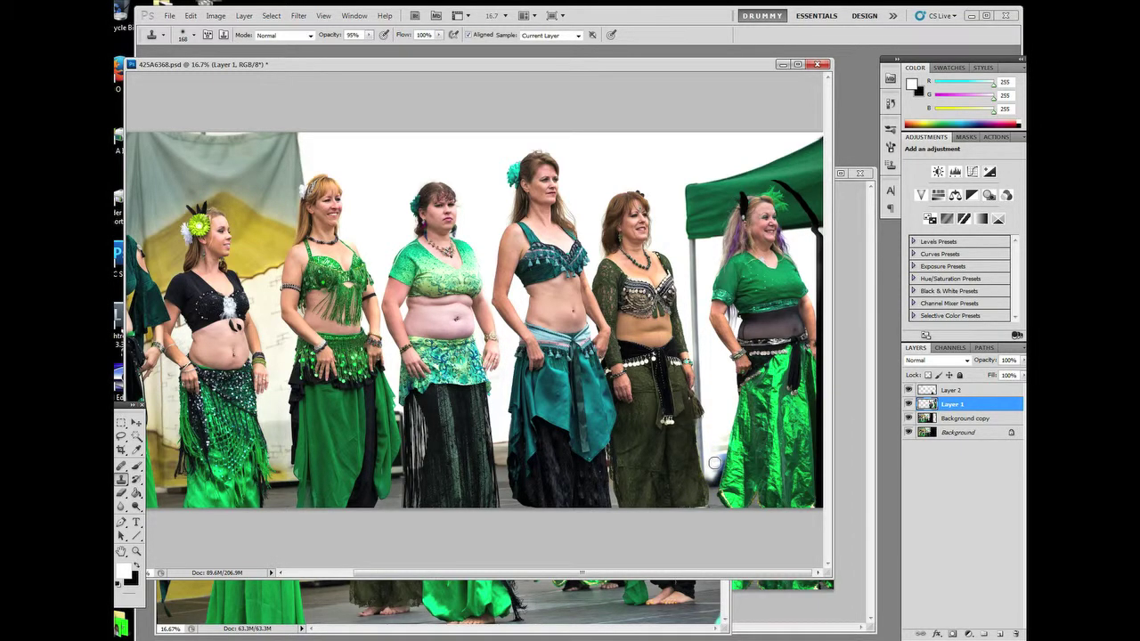
Paint the dark patch between the olive and bright green skirts white, finishing with a 35 px brush in Normal mode at 100% opacity
left_click(135, 465)
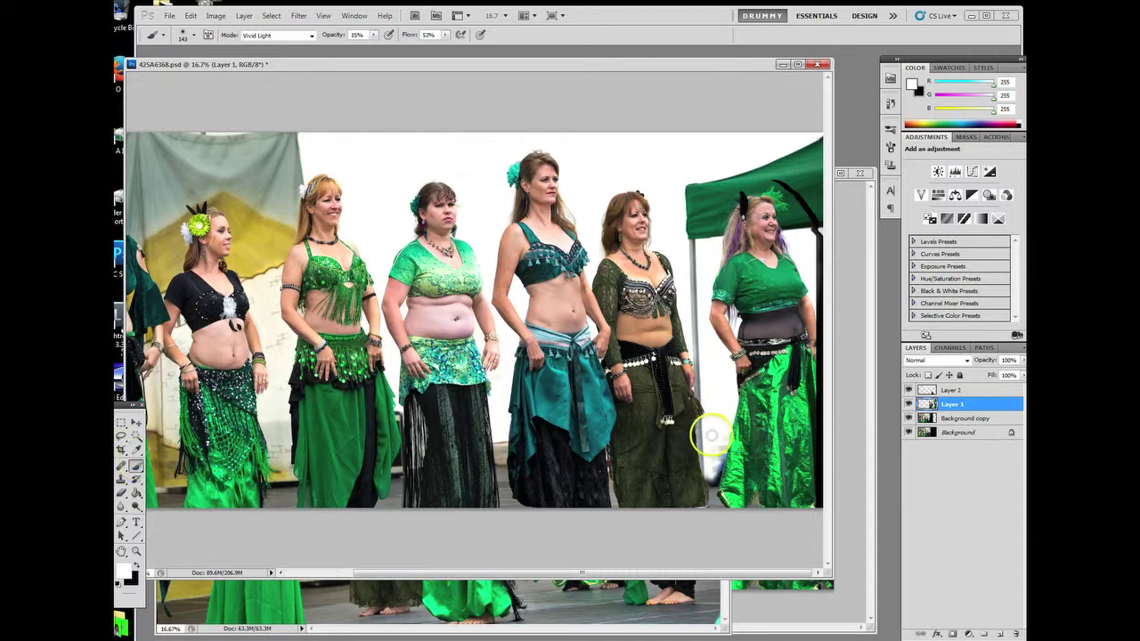
mouse_move(720, 439)
left_mouse_down()
mouse_move(708, 461)
mouse_move(725, 429)
mouse_move(699, 475)
left_mouse_up()
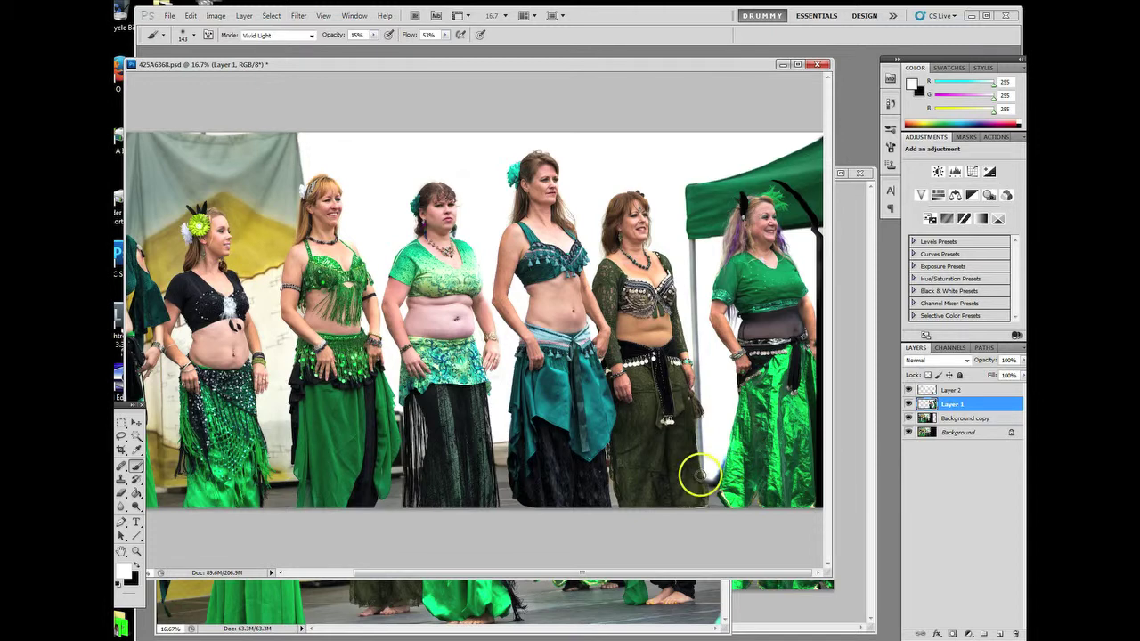
left_click(193, 35)
left_click_drag(183, 66, 171, 66)
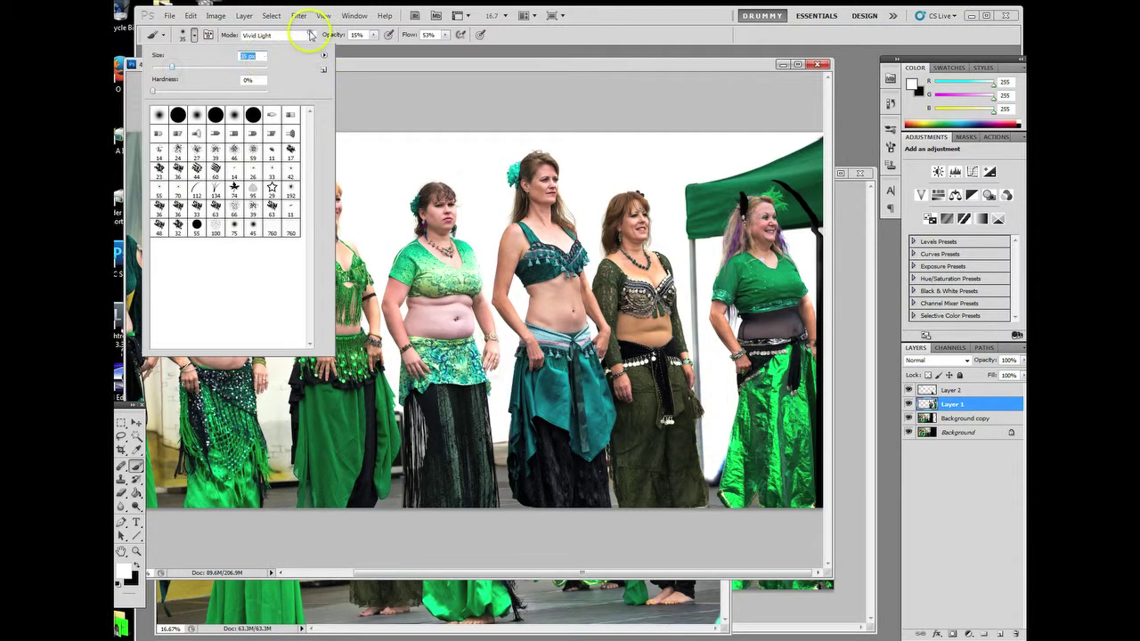
left_click(311, 35)
left_click(271, 47)
left_click(374, 35)
left_click_drag(375, 49, 445, 42)
left_click(720, 453)
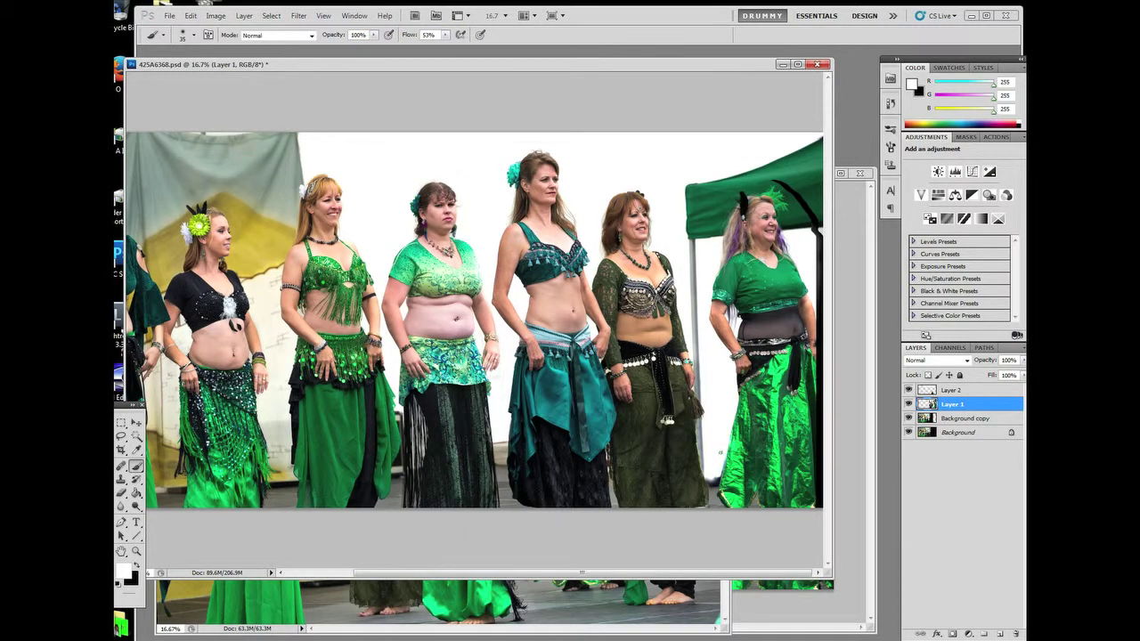
mouse_move(717, 459)
left_mouse_down()
mouse_move(704, 473)
mouse_move(721, 468)
mouse_move(724, 444)
left_mouse_up()
mouse_move(636, 464)
left_mouse_down()
mouse_move(684, 405)
mouse_move(725, 382)
mouse_move(700, 382)
mouse_move(796, 169)
mouse_move(784, 186)
left_mouse_up()
Clone green canopy fabric over the black curved bars above and beside the rightmost dancer's head on Layer 2
left_click(121, 478)
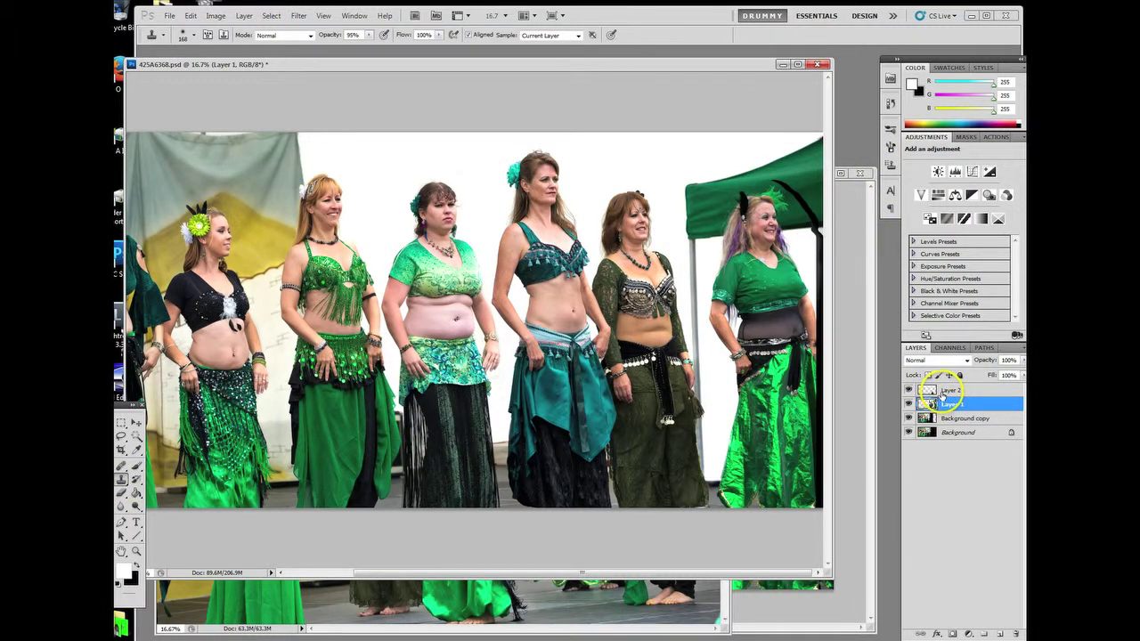
mouse_move(818, 233)
left_mouse_down()
mouse_move(803, 204)
mouse_move(815, 201)
left_mouse_up()
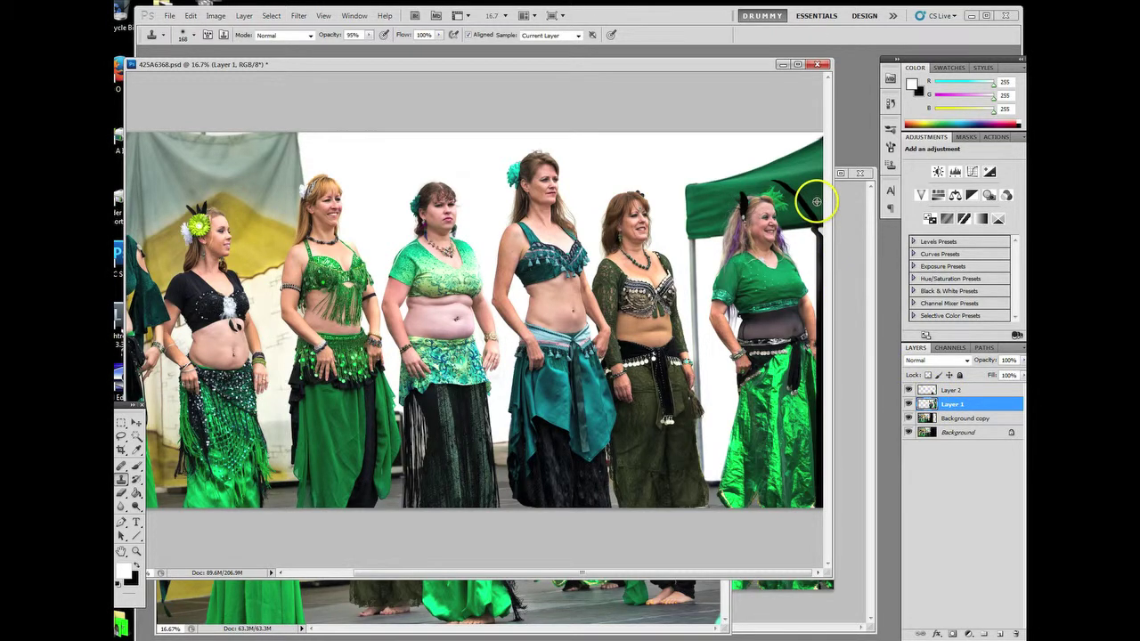
left_click(946, 389)
left_click_drag(804, 201, 786, 187)
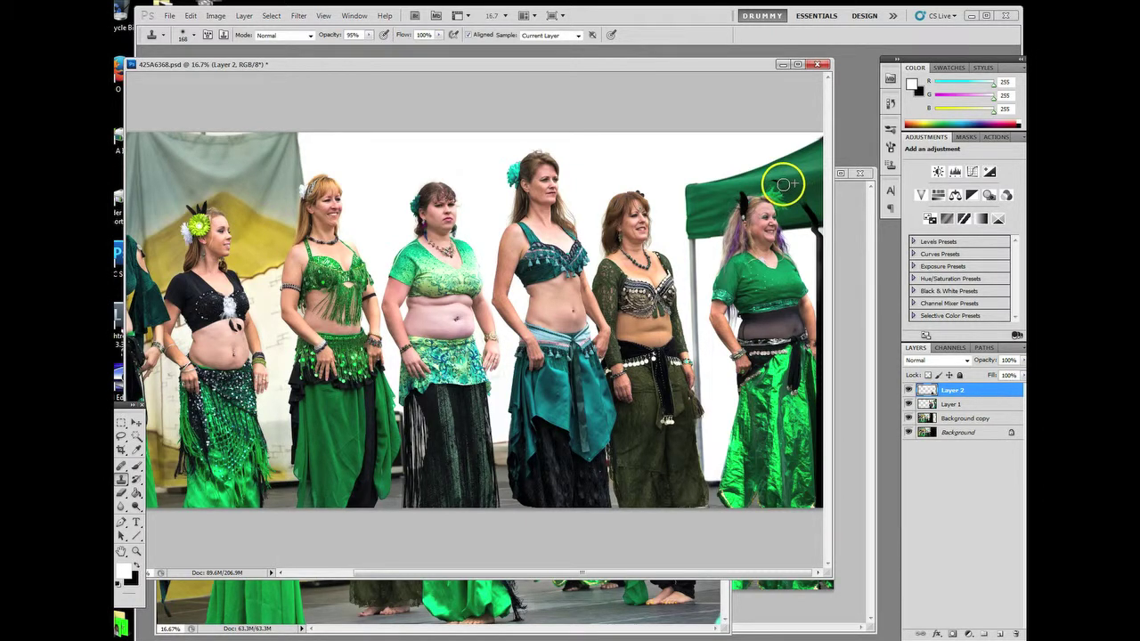
left_click_drag(780, 183, 768, 181)
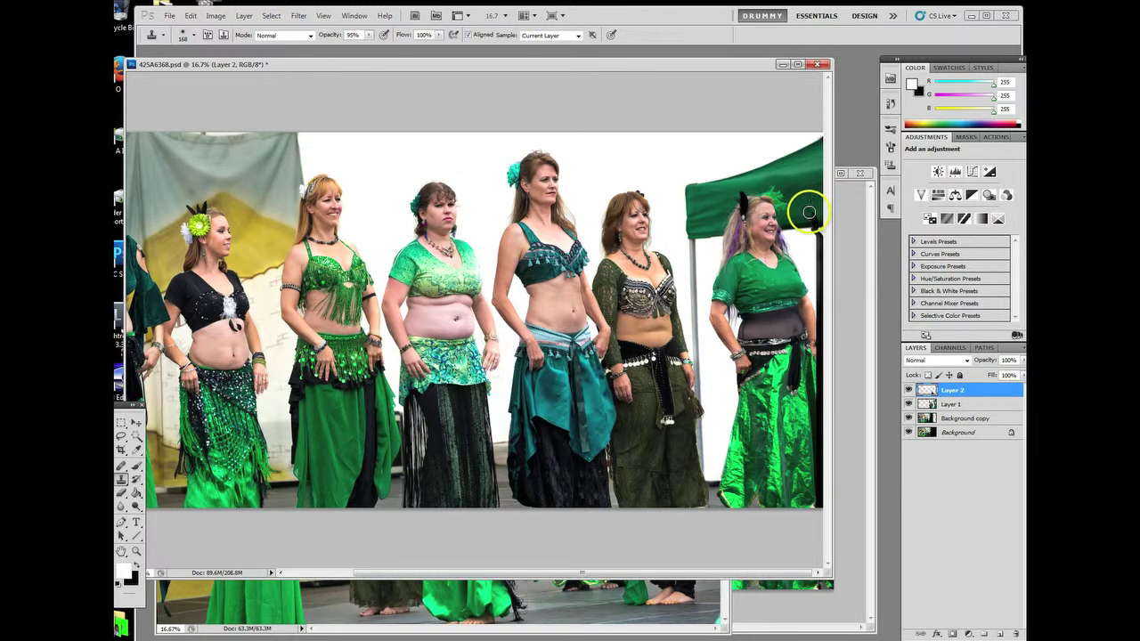
left_click_drag(811, 210, 815, 218)
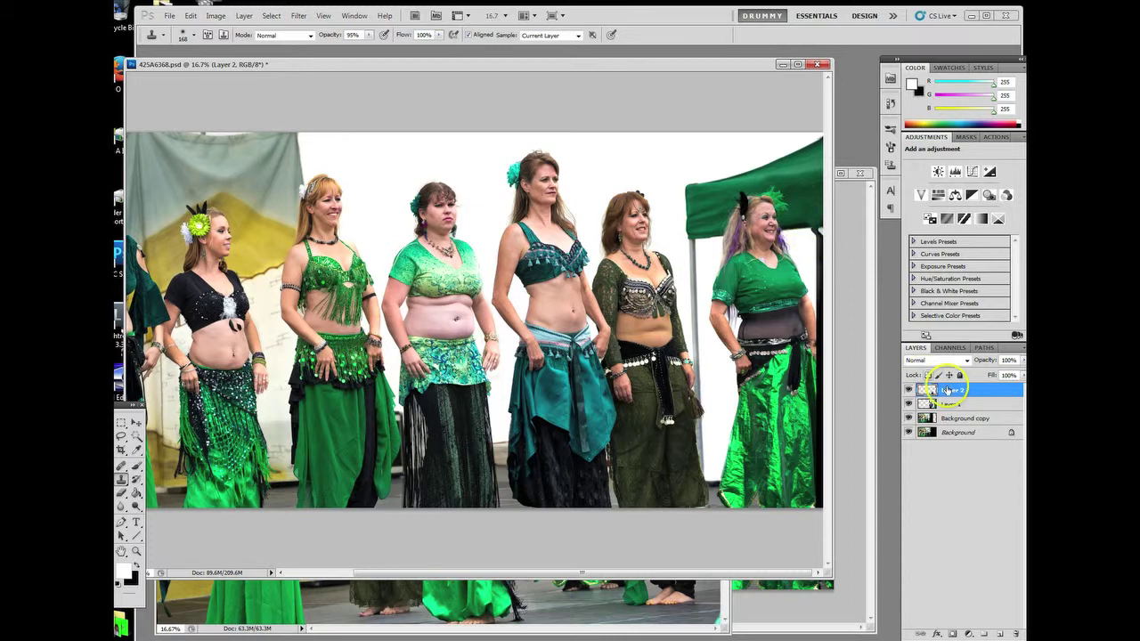
Toggle the visibility of Layer 2 and Layer 1 to examine which parts of the composite each one holds
left_click(907, 390)
left_click(907, 390)
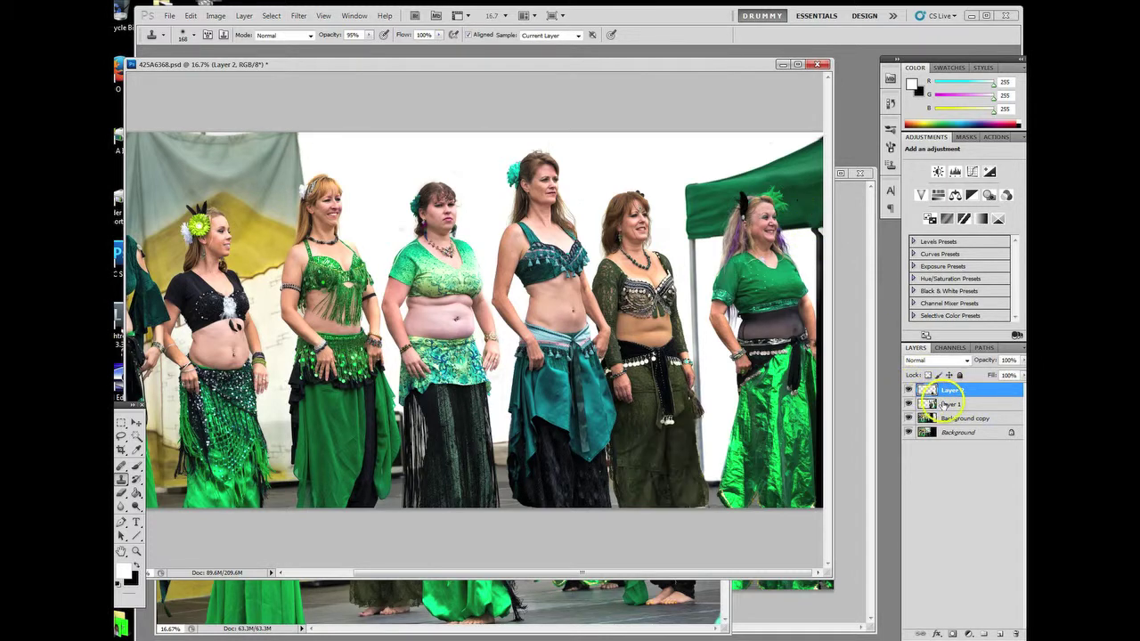
left_click(949, 403)
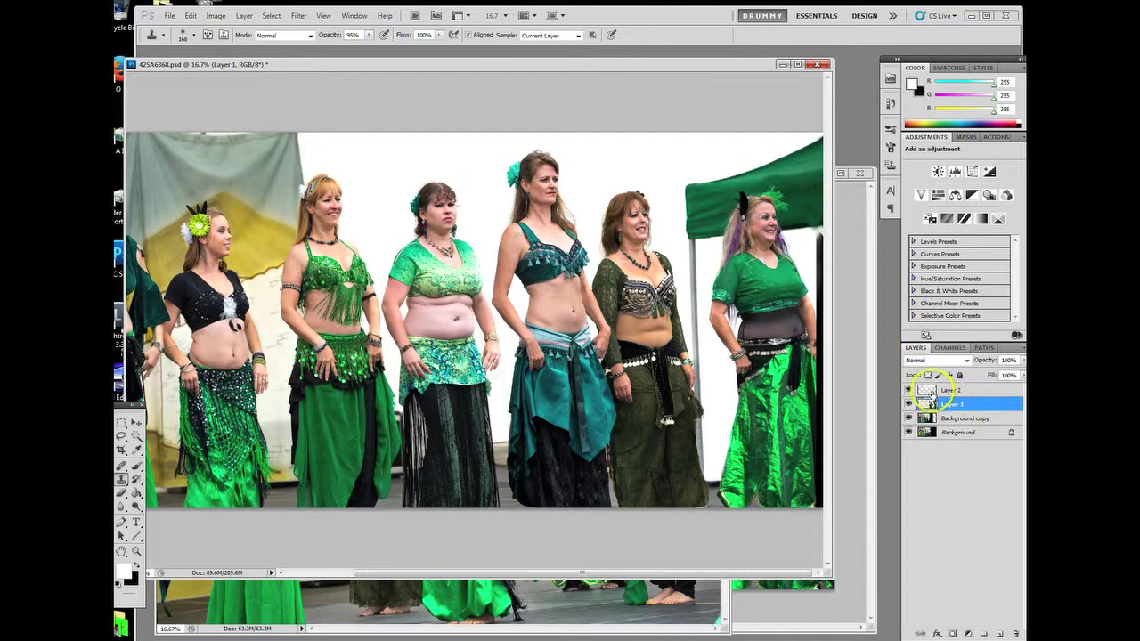
left_click(908, 390)
left_click(908, 390)
left_click(926, 390)
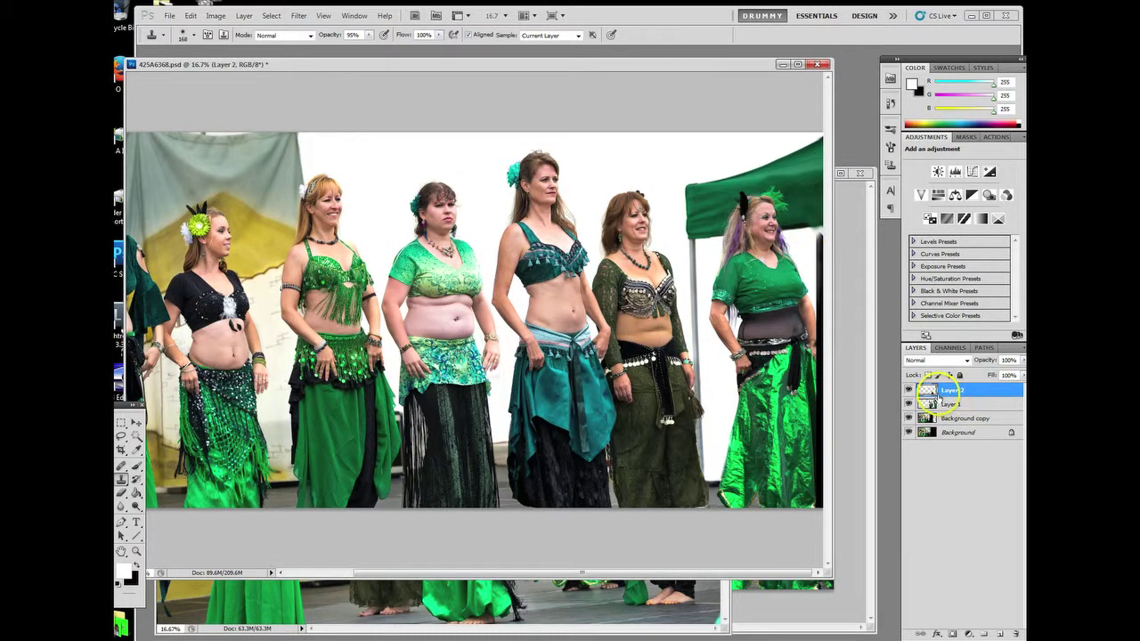
left_click(908, 390)
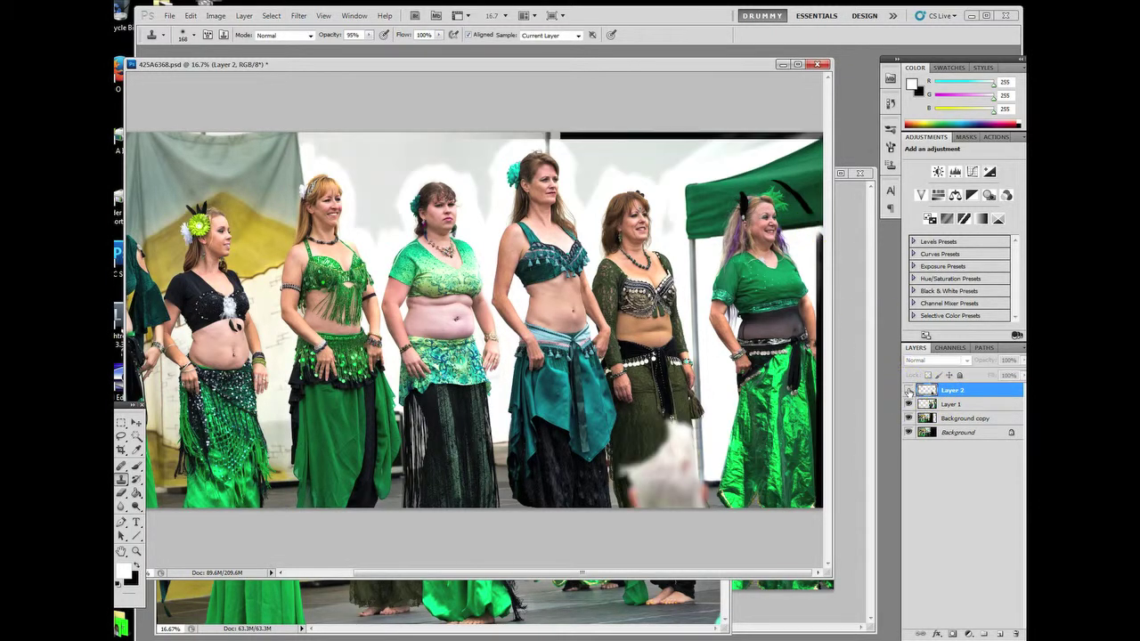
left_click(908, 391)
left_click(923, 406)
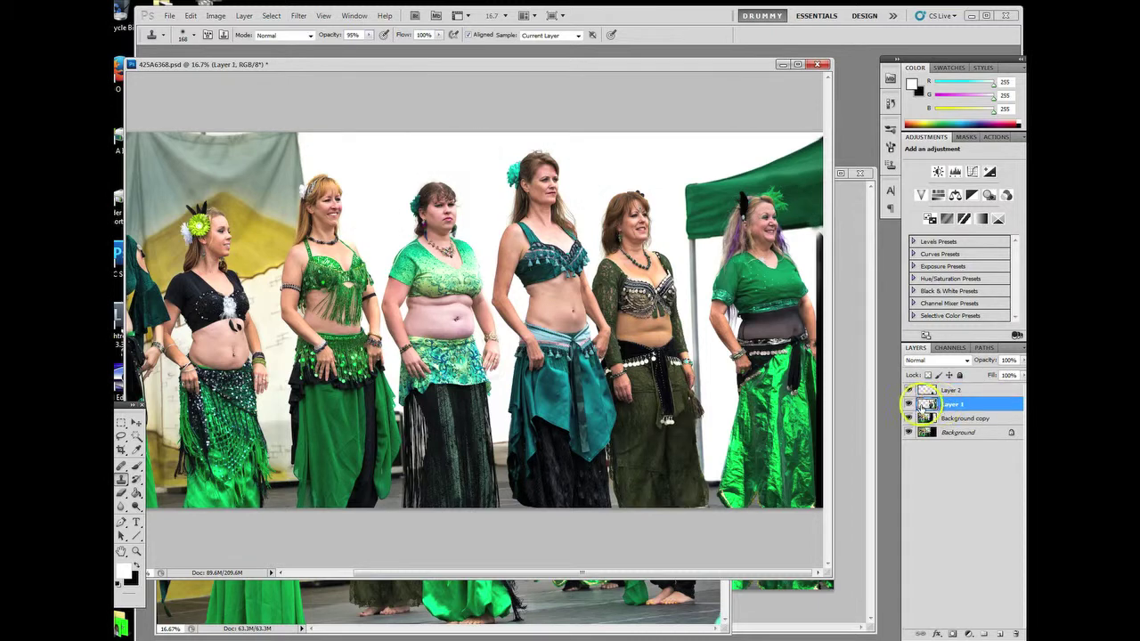
left_click(909, 404)
left_click(908, 404)
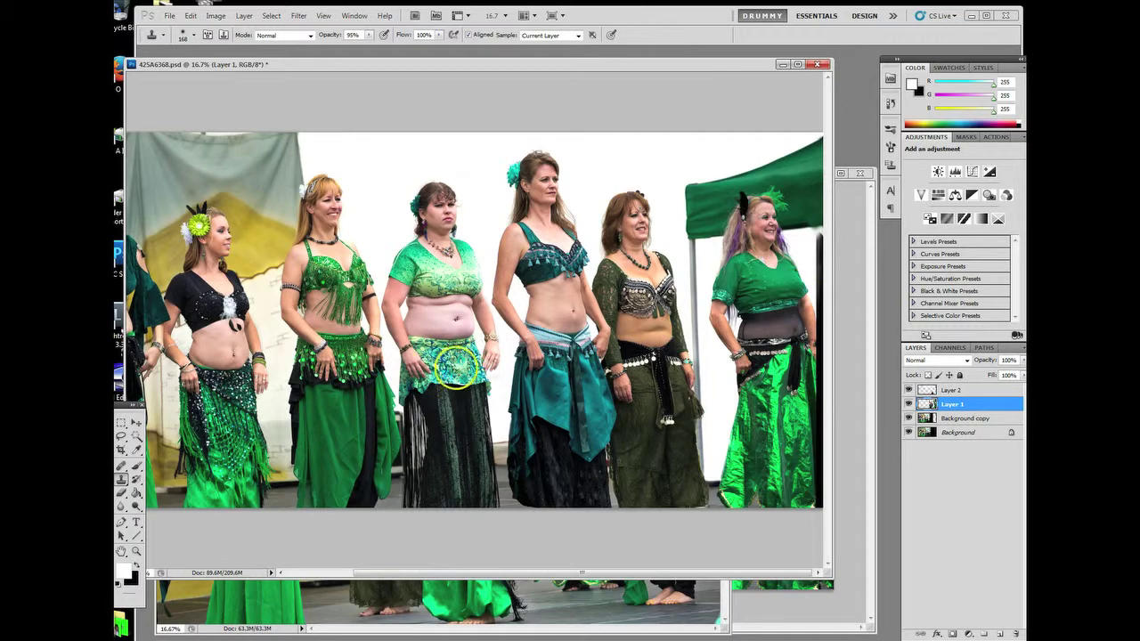
Crop 425A6368.psd around all seven dancers, trimming the black strip beside the rightmost dancer
key("ctrl+minus")
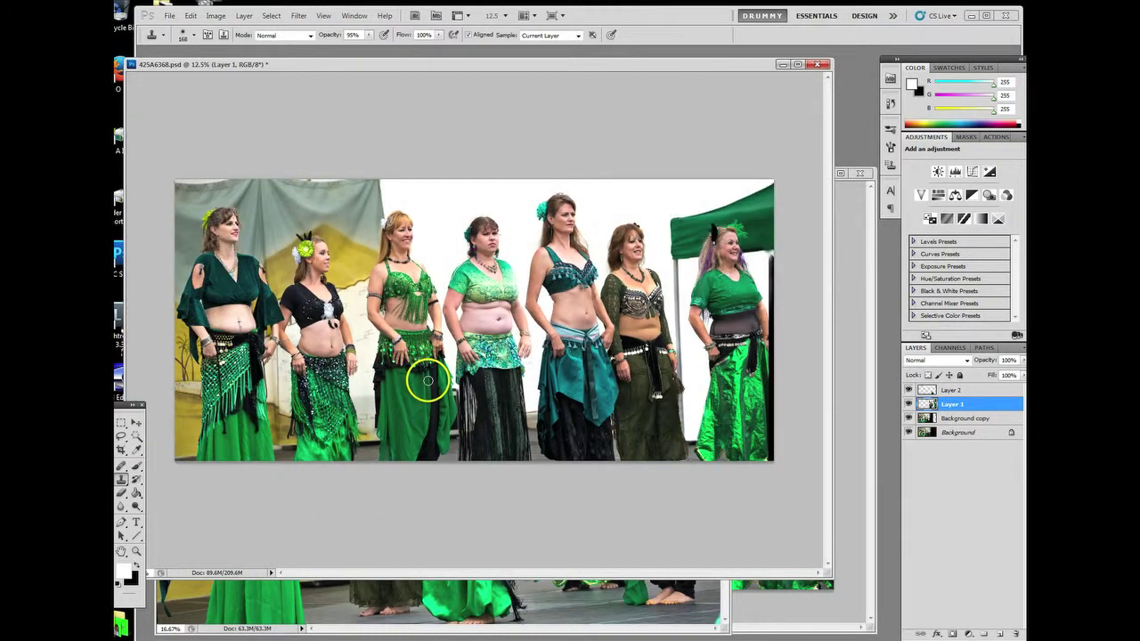
left_click(122, 451)
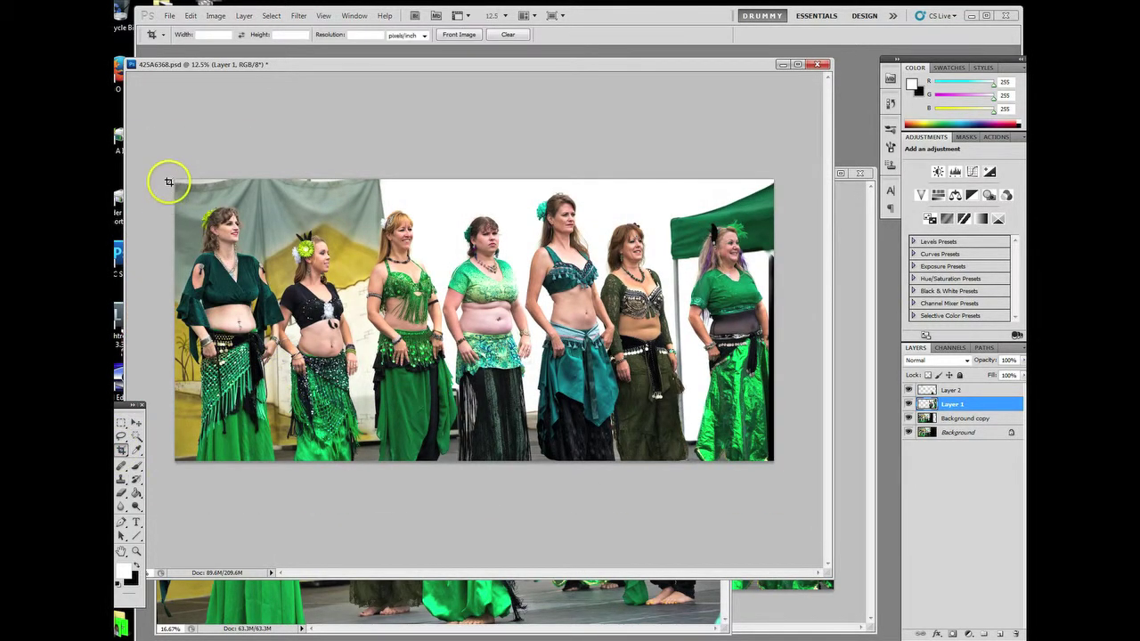
left_click(641, 597)
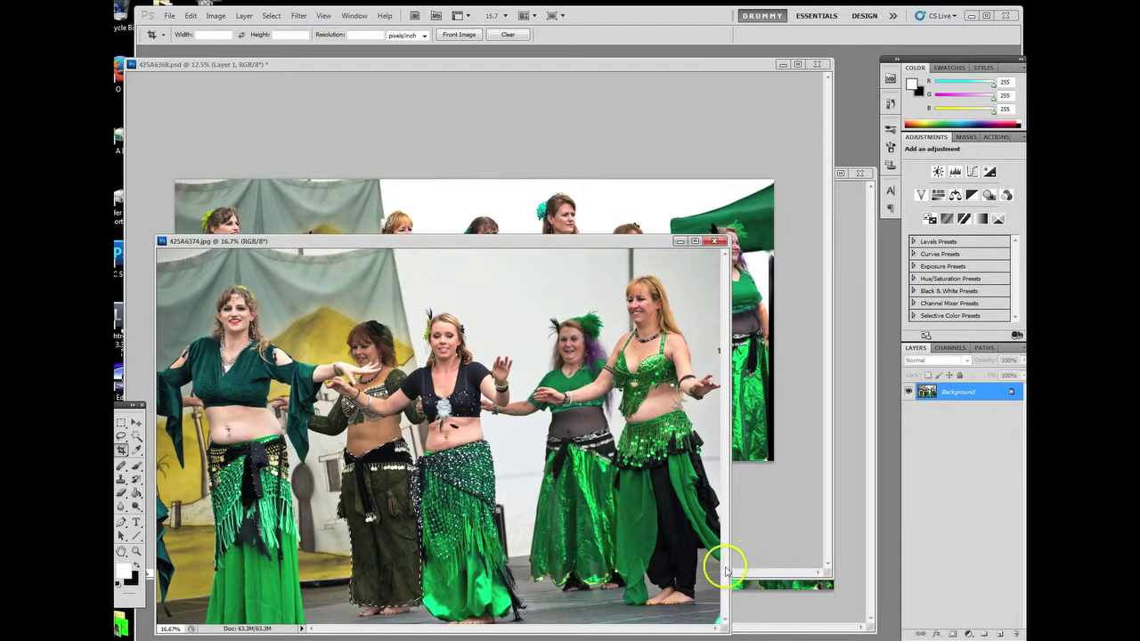
left_click(383, 157)
mouse_move(171, 181)
left_mouse_down()
mouse_move(592, 445)
mouse_move(759, 462)
mouse_move(769, 513)
left_mouse_up()
key("Return")
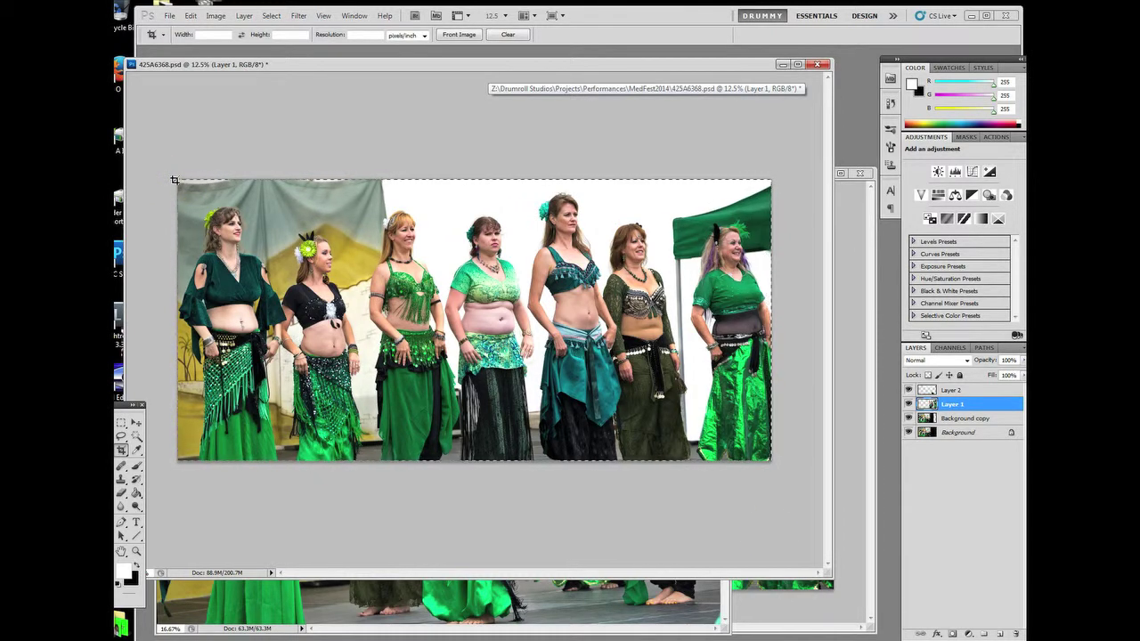
Crop the image again, trimming the last thin dark sliver beside the rightmost dancer
left_click(735, 534)
key("ctrl+plus")
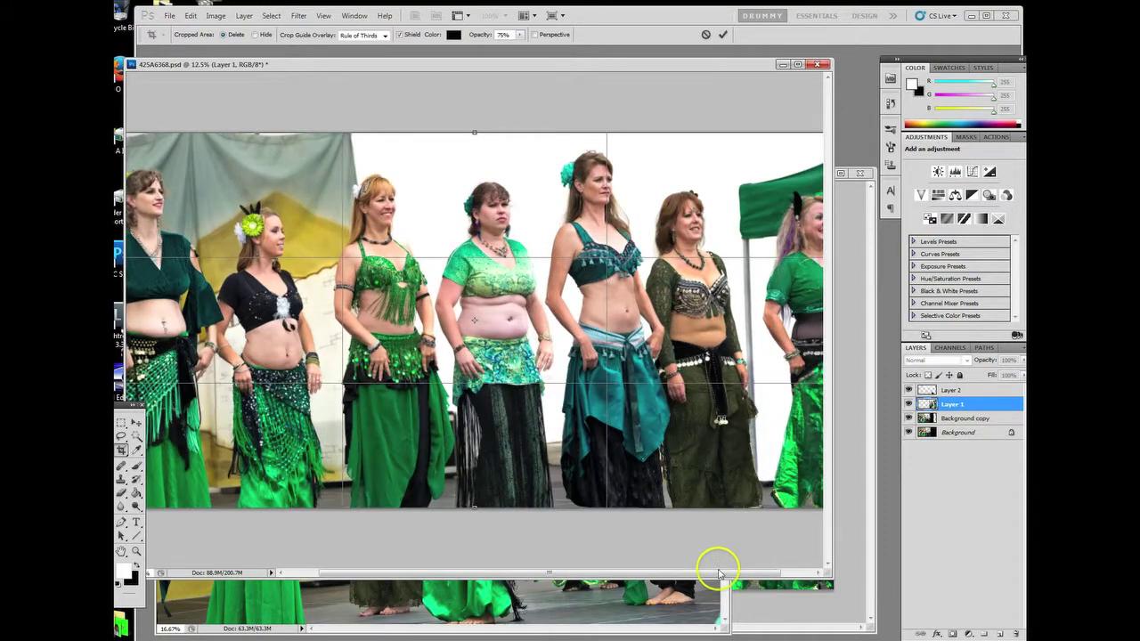
key("ctrl+plus")
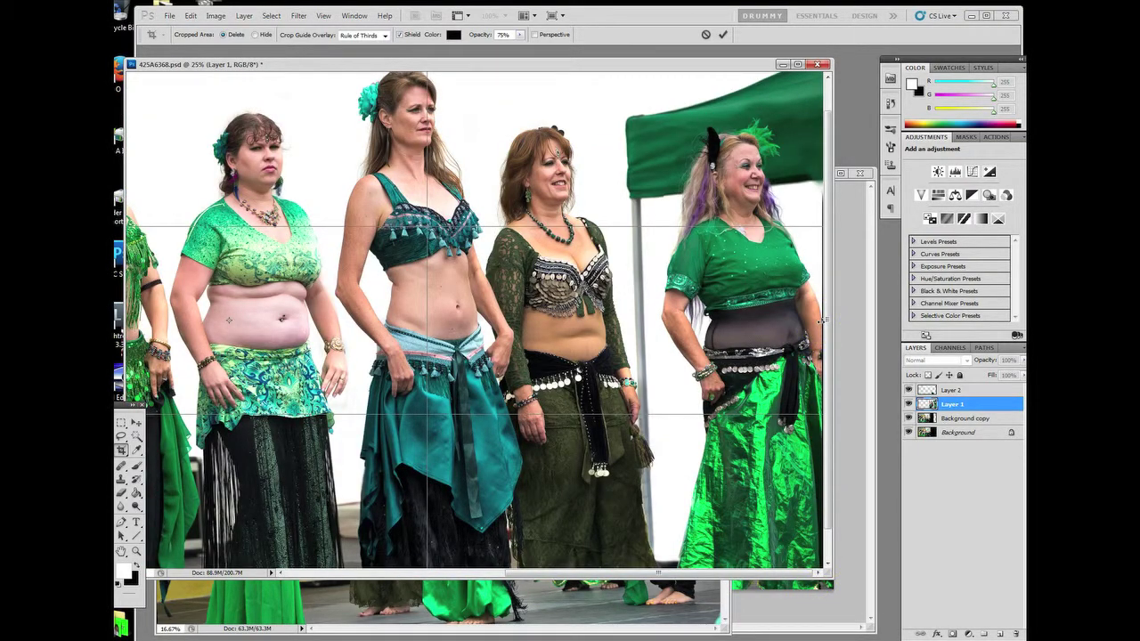
mouse_move(823, 320)
left_mouse_down()
mouse_move(808, 318)
mouse_move(819, 319)
left_mouse_up()
left_click(715, 390)
double_click(715, 390)
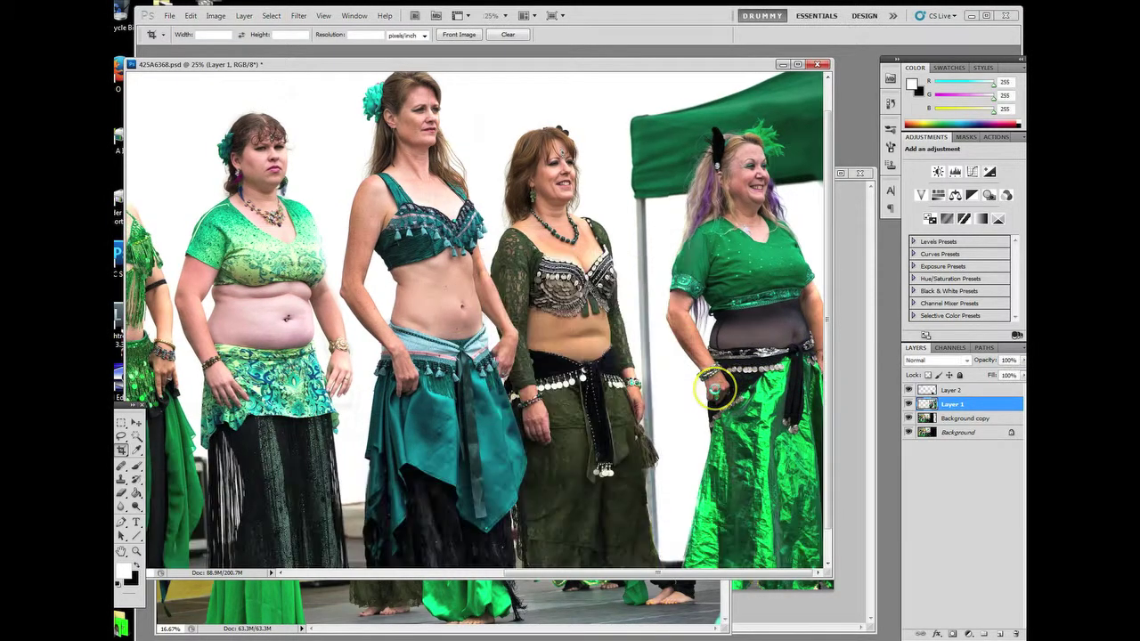
key("ctrl+minus")
key("ctrl+minus")
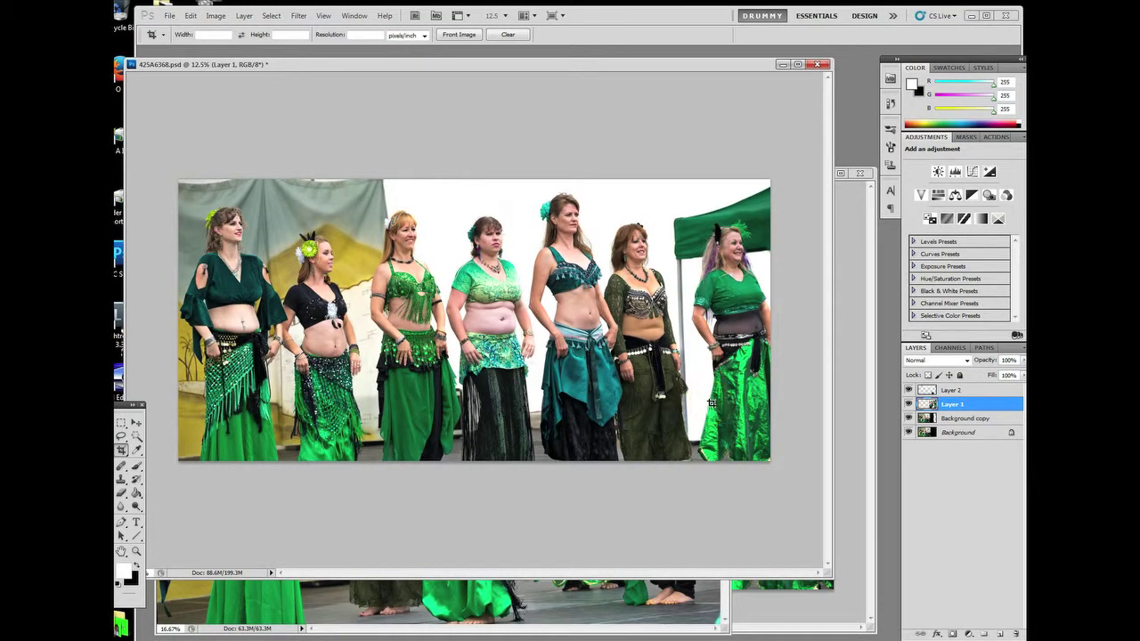
left_click(300, 473)
left_click(228, 566)
left_click(298, 392)
left_click(249, 520)
left_click(508, 399)
left_click(529, 400)
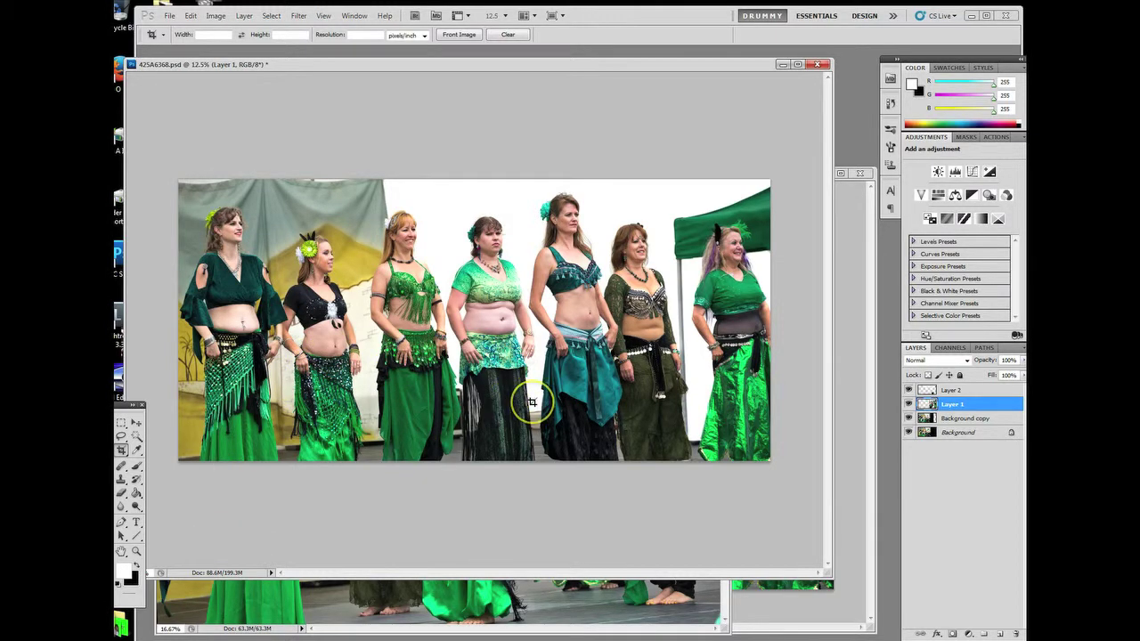